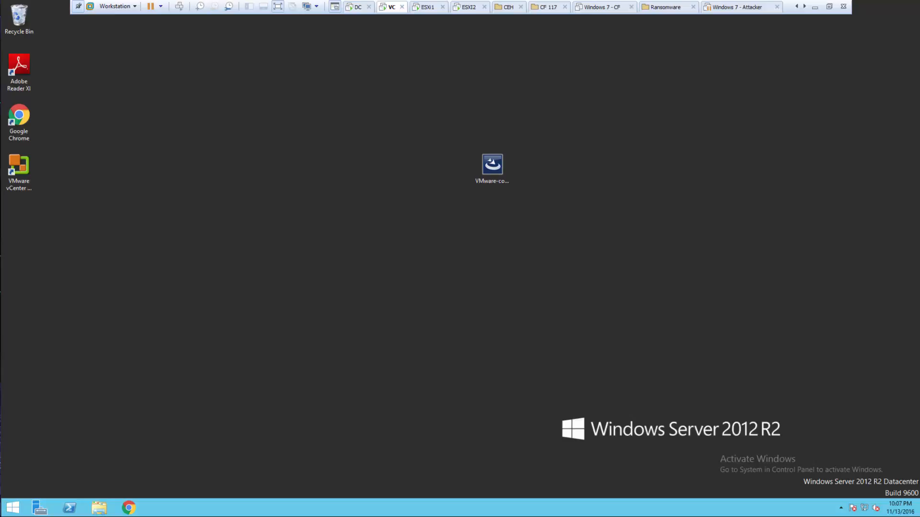
Start adding a new 12 GB SCSI virtual disk, split into multiple files, to the VC virtual machine.
{"action": "right_click", "coordinate": [390, 9]}
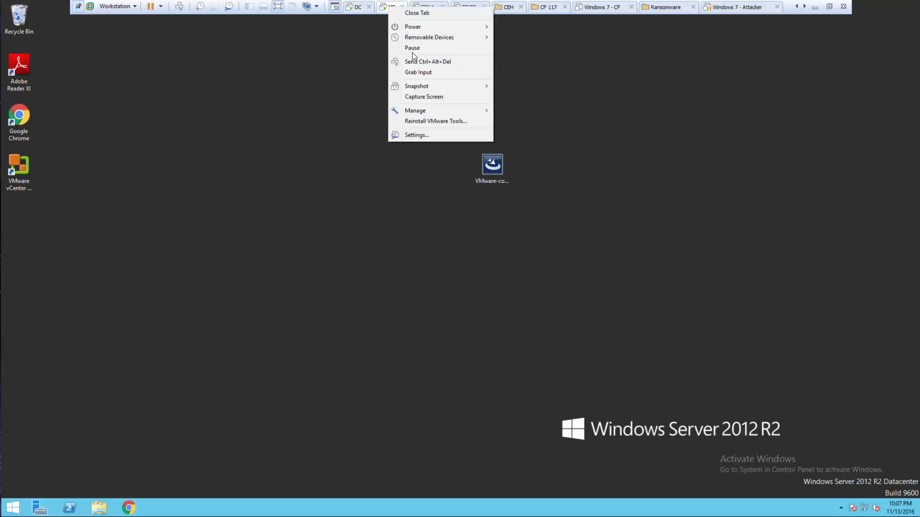
{"action": "left_click", "coordinate": [405, 136]}
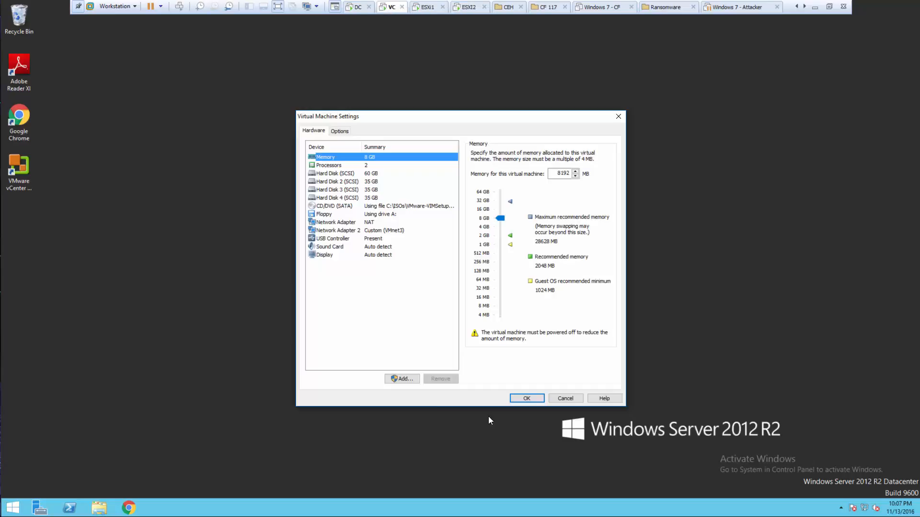
{"action": "left_click", "coordinate": [401, 379]}
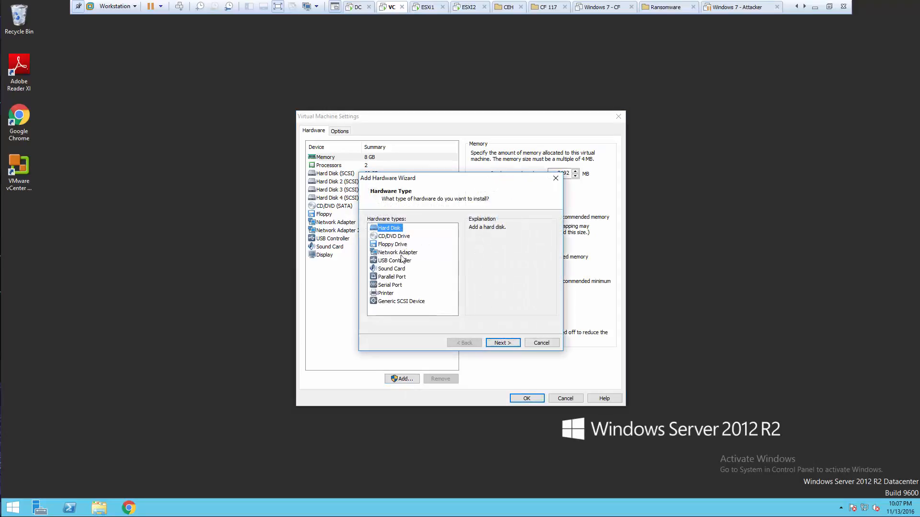
{"action": "left_click", "coordinate": [501, 345]}
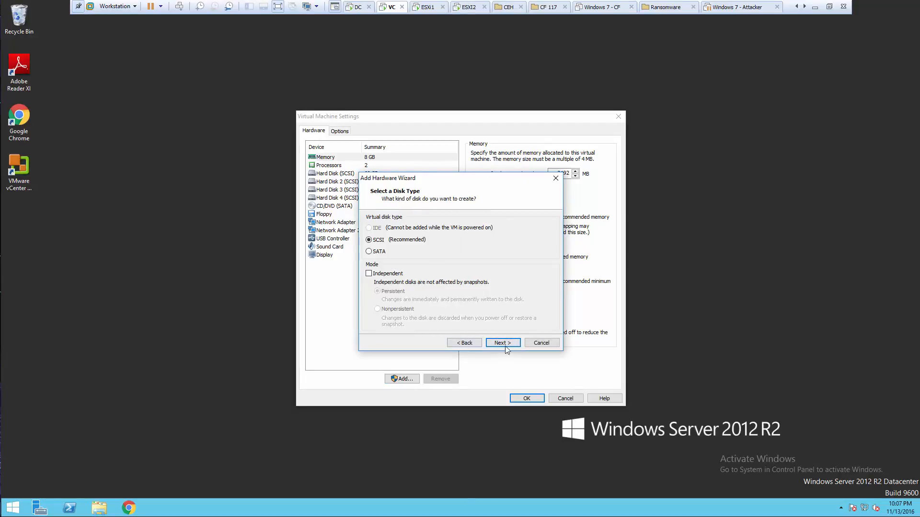
{"action": "left_click", "coordinate": [506, 345]}
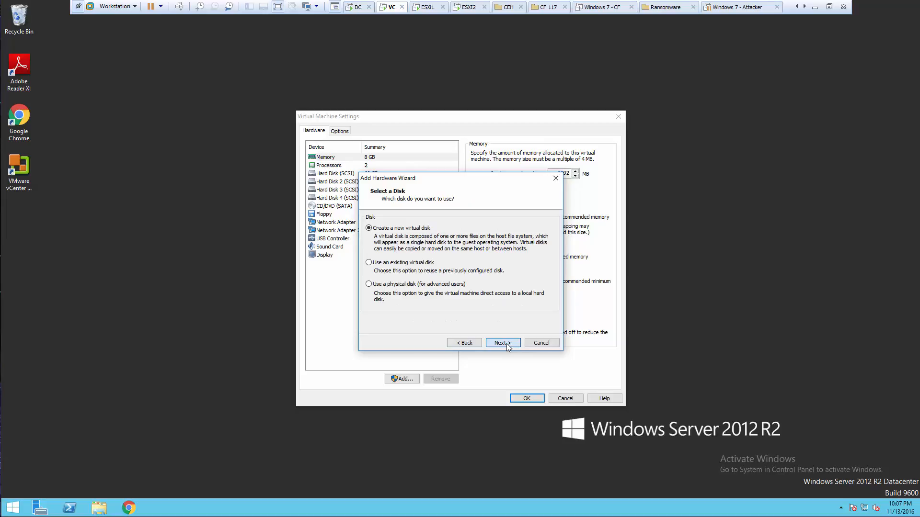
{"action": "left_click", "coordinate": [507, 345]}
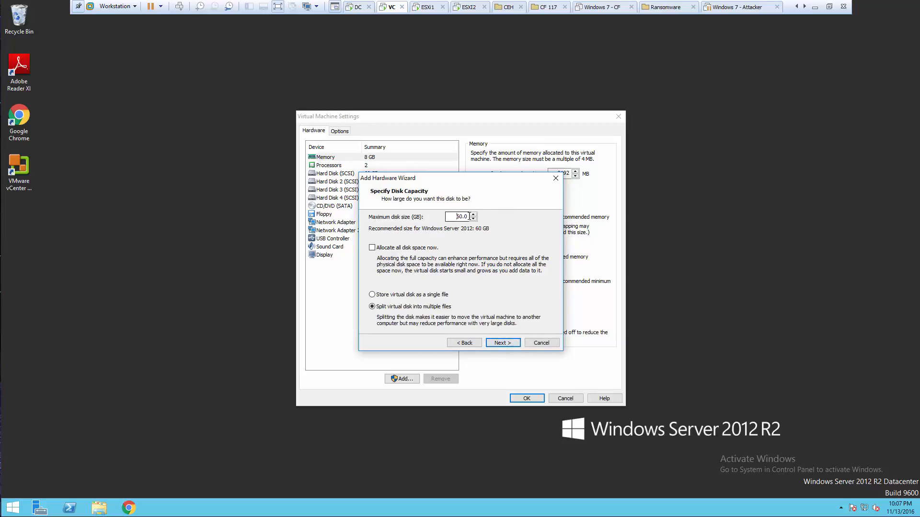
{"action": "type", "text": "12"}
{"action": "left_click", "coordinate": [503, 343]}
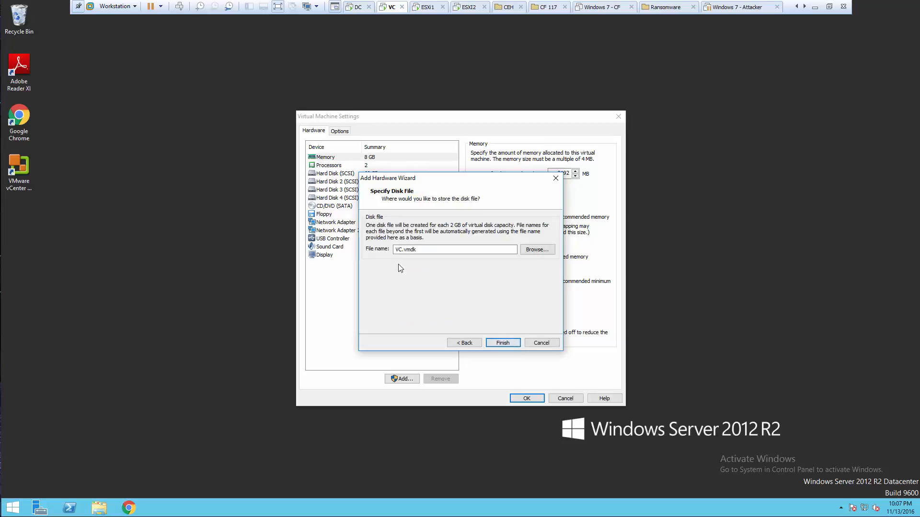
Name the new disk file rdm.vmdk, finish adding the disk and accept the virtual machine settings.
{"action": "left_click", "coordinate": [402, 250]}
{"action": "key", "text": "BackSpace"}
{"action": "key", "text": "BackSpace"}
{"action": "type", "text": "rdm"}
{"action": "left_click", "coordinate": [494, 343]}
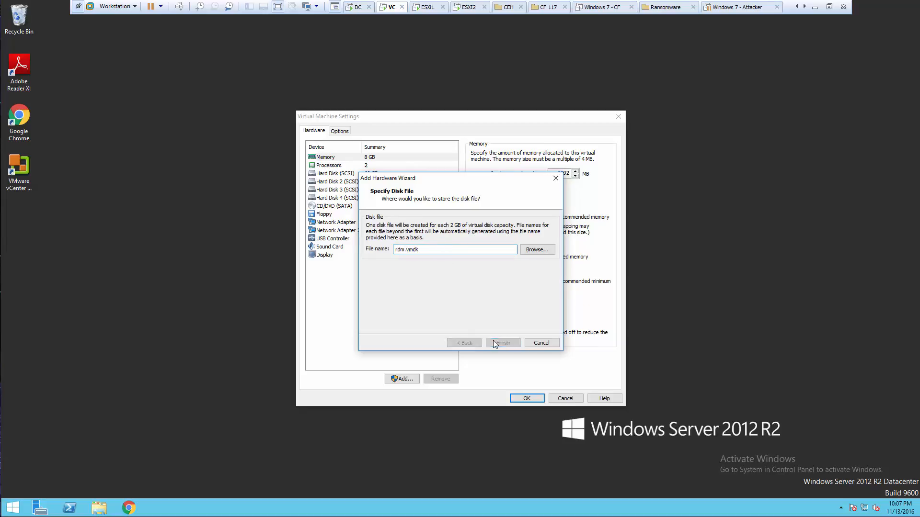
{"action": "left_click", "coordinate": [524, 396]}
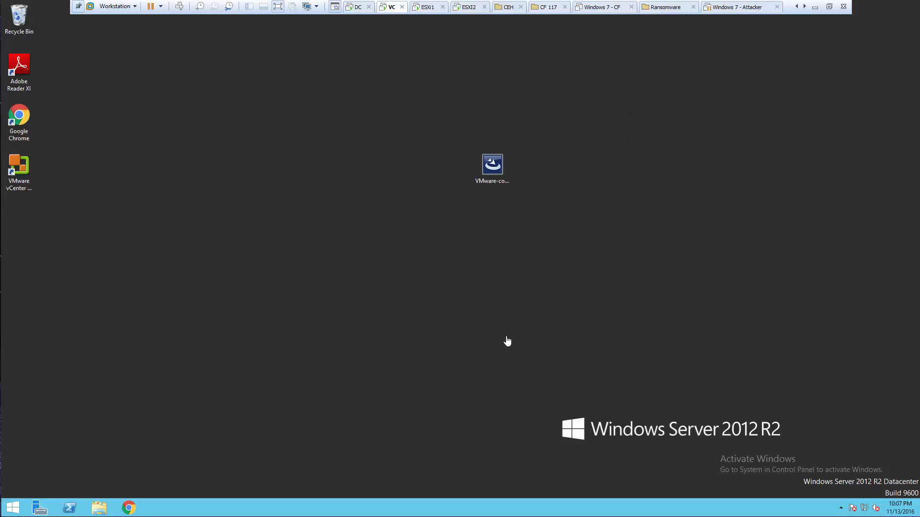
Open Server Manager from the management option of This PC and show the Volumes page of File and Storage Services.
{"action": "left_click", "coordinate": [98, 508]}
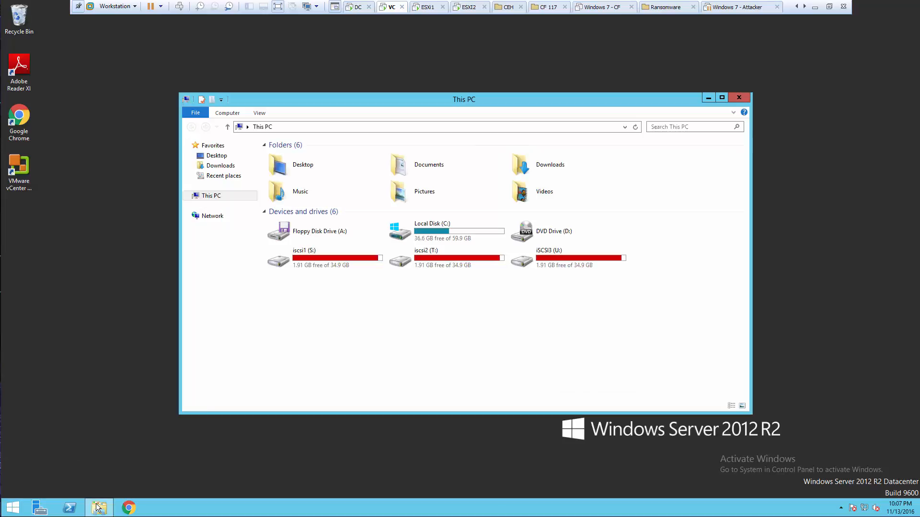
{"action": "right_click", "coordinate": [216, 197]}
{"action": "left_click", "coordinate": [244, 212]}
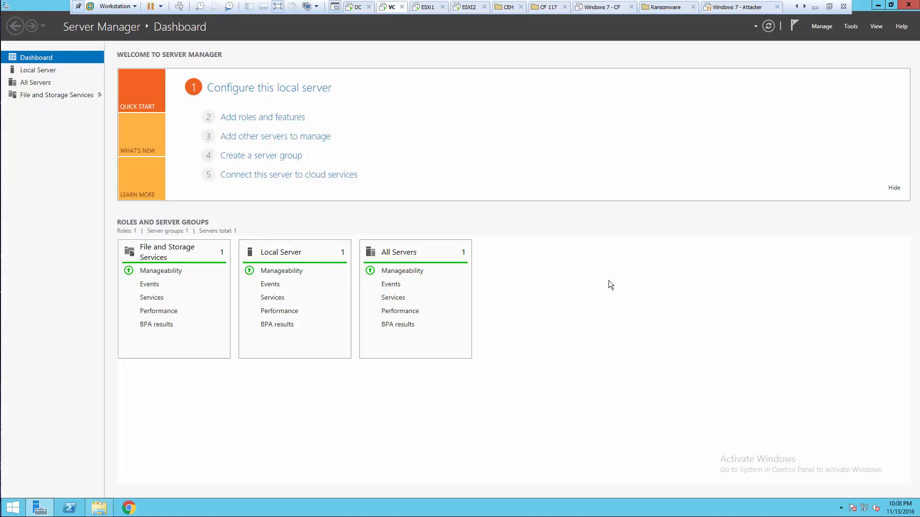
{"action": "left_click", "coordinate": [42, 76]}
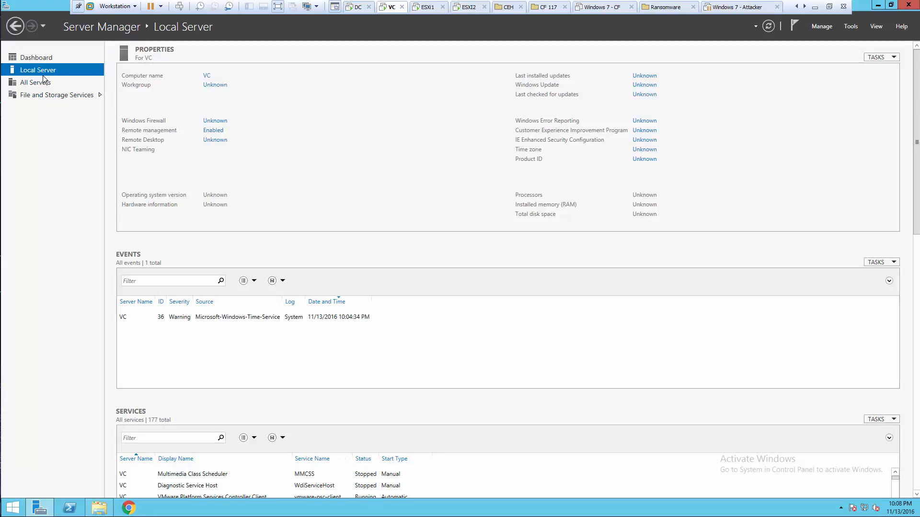
{"action": "left_click", "coordinate": [36, 94]}
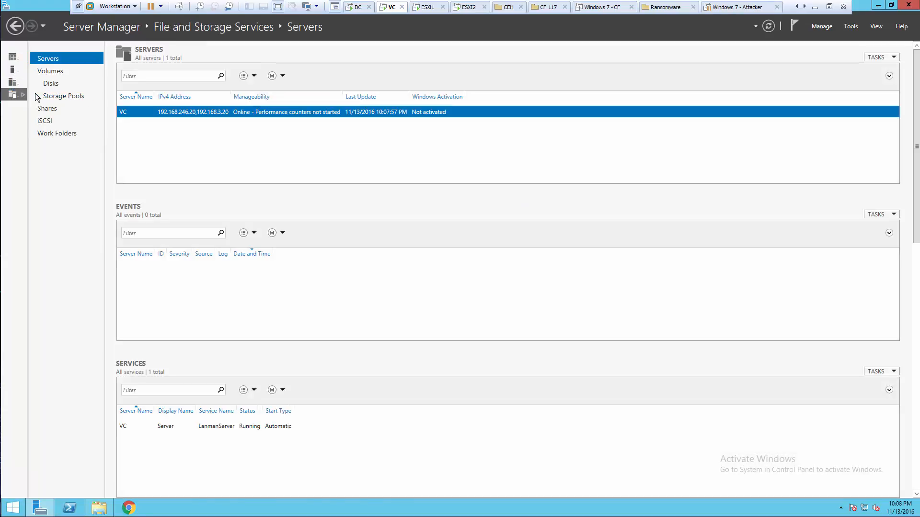
{"action": "left_click", "coordinate": [56, 72]}
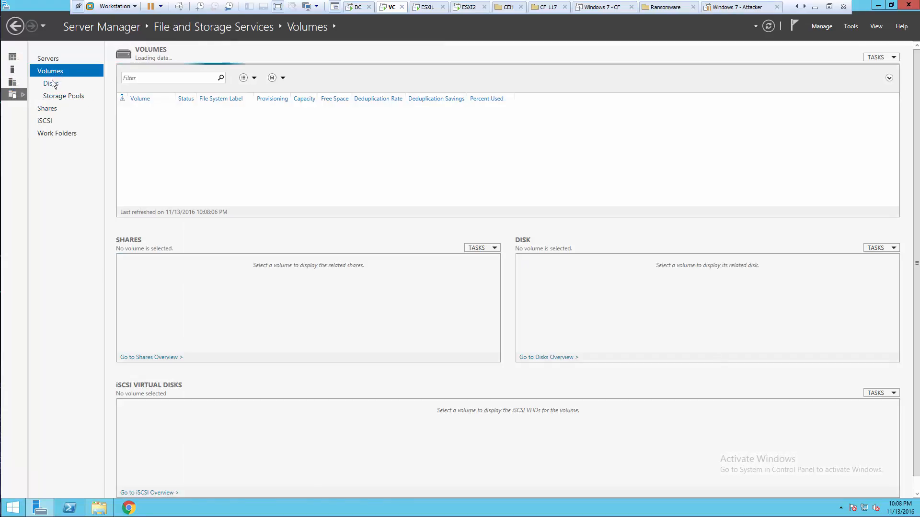
{"action": "left_click", "coordinate": [52, 82]}
{"action": "left_click", "coordinate": [52, 73]}
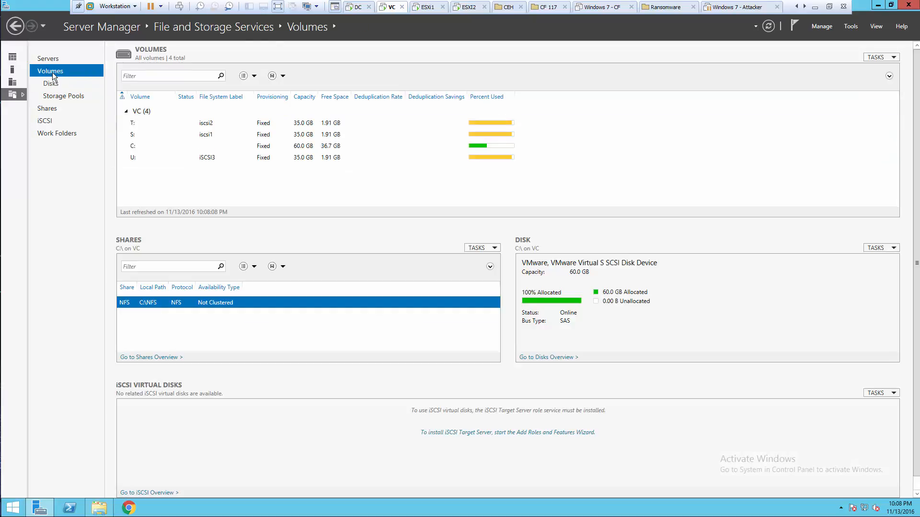
Rescan the server's storage twice from the volume list, confirming each rescan.
{"action": "right_click", "coordinate": [221, 185]}
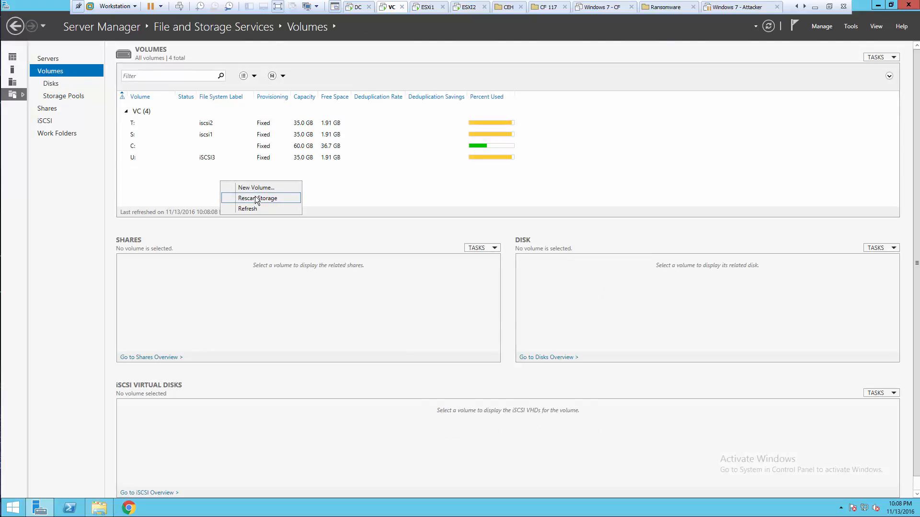
{"action": "left_click", "coordinate": [255, 196]}
{"action": "left_click", "coordinate": [504, 305]}
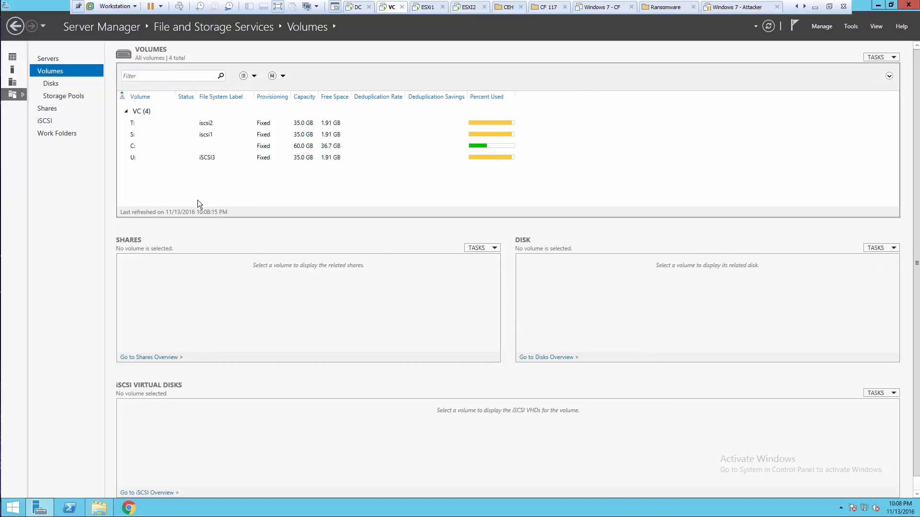
{"action": "right_click", "coordinate": [185, 172]}
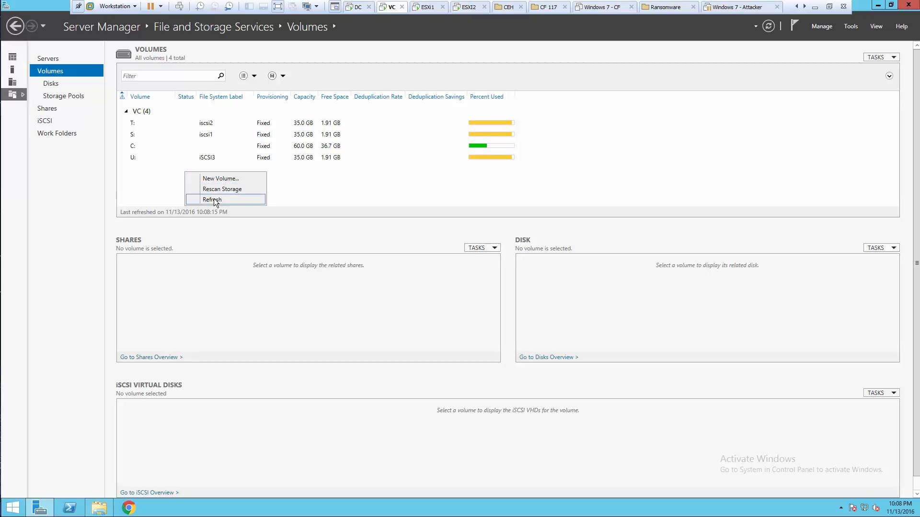
{"action": "left_click", "coordinate": [215, 190]}
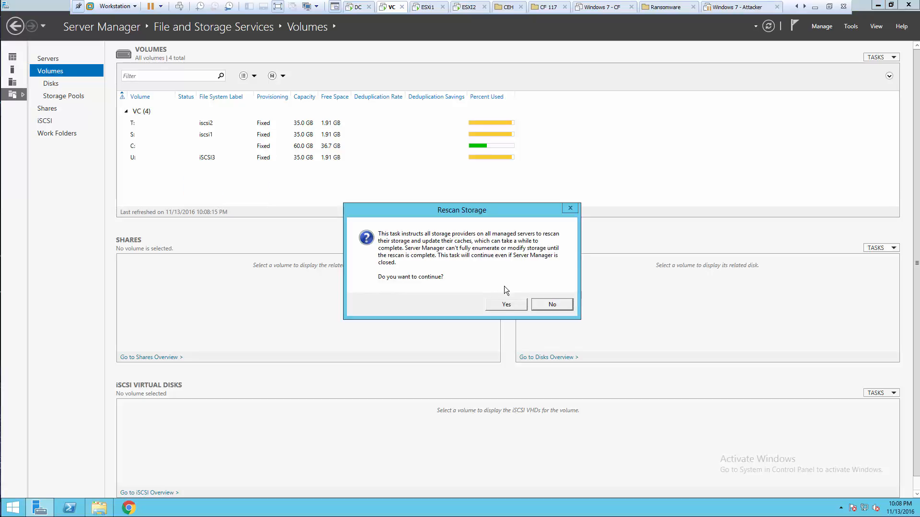
{"action": "left_click", "coordinate": [507, 305]}
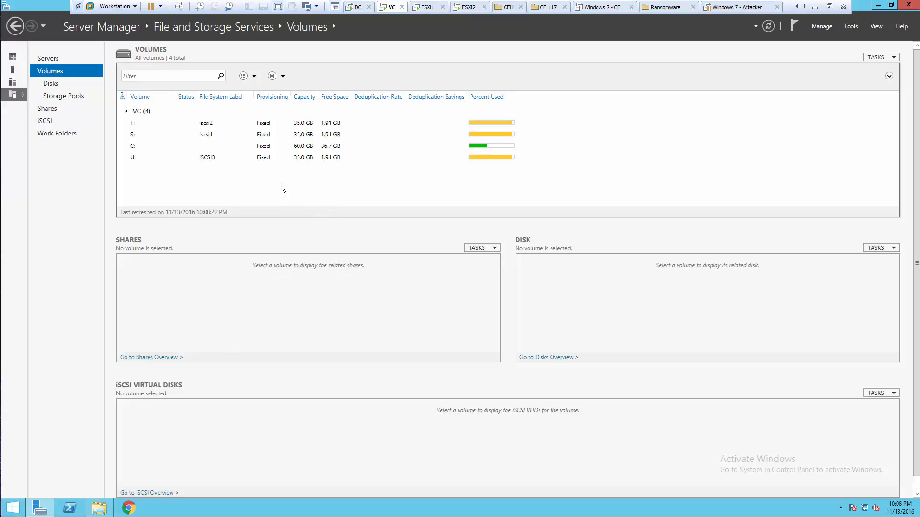
Bring the offline 12 GB disk, number 4, online in the disk list.
{"action": "left_click", "coordinate": [55, 88]}
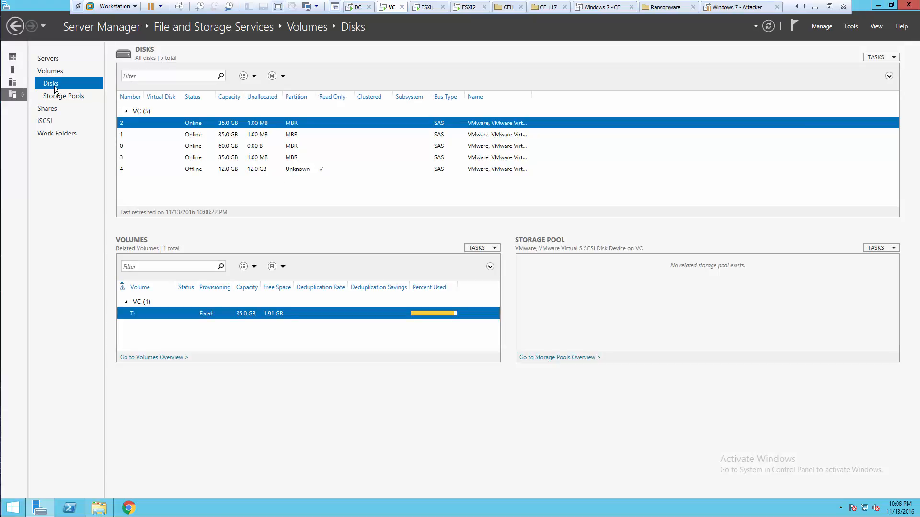
{"action": "left_click", "coordinate": [223, 171]}
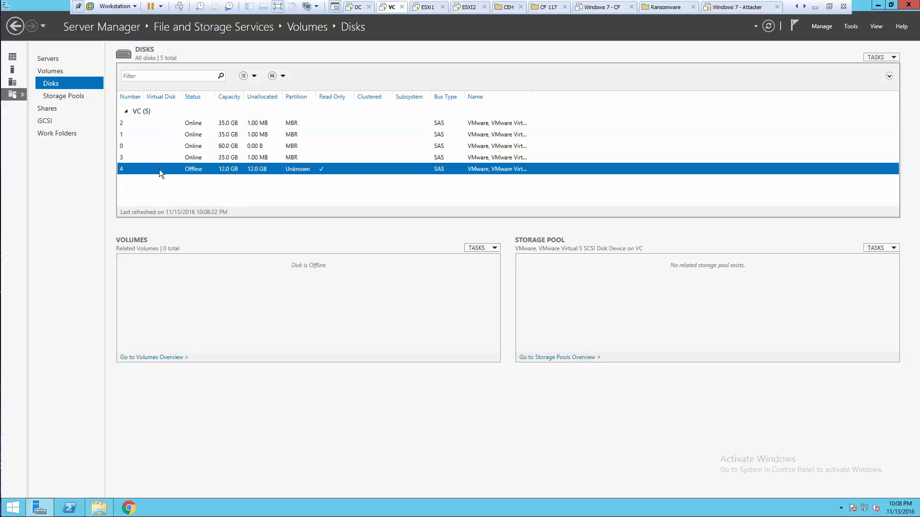
{"action": "right_click", "coordinate": [192, 170]}
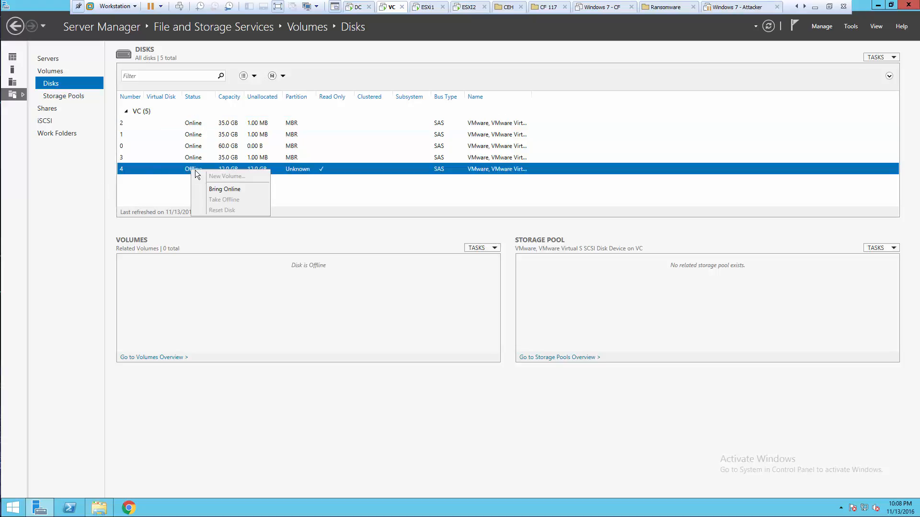
{"action": "left_click", "coordinate": [222, 189]}
{"action": "left_click", "coordinate": [516, 285]}
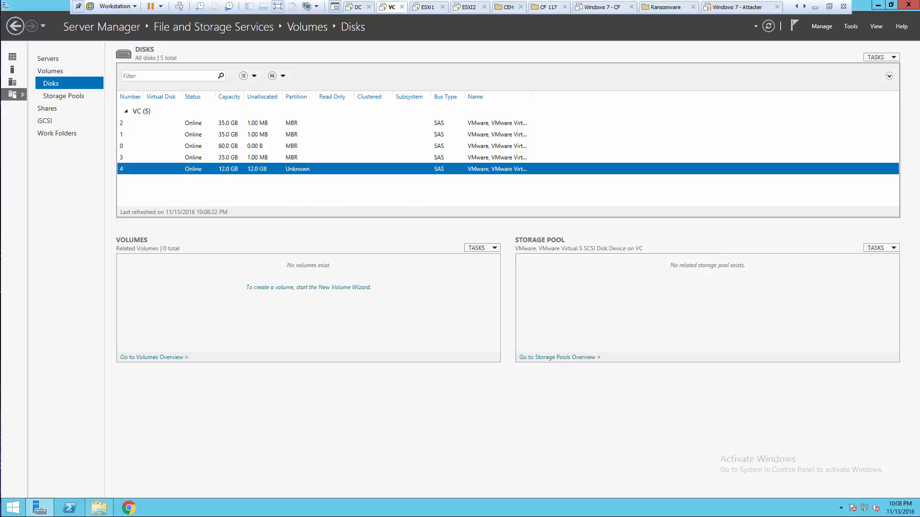
Start a new volume on Disk 4 of server VC, accepting disk initialization and the full 12.0 GB size.
{"action": "right_click", "coordinate": [163, 168]}
{"action": "left_click", "coordinate": [186, 176]}
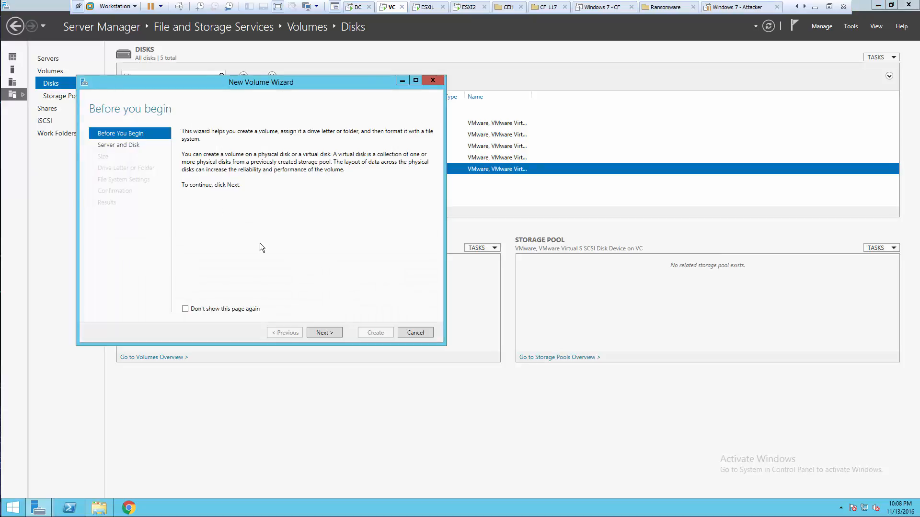
{"action": "left_click", "coordinate": [332, 335]}
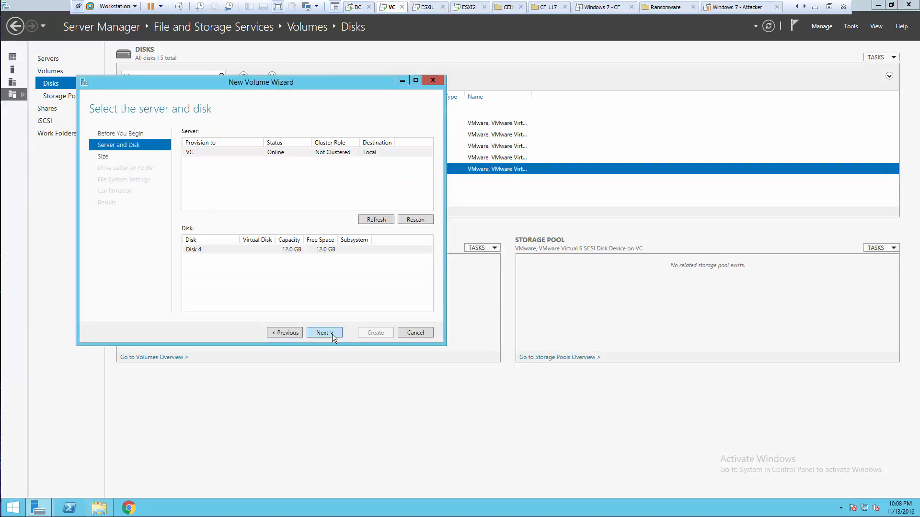
{"action": "left_click", "coordinate": [332, 334]}
{"action": "left_click", "coordinate": [498, 291]}
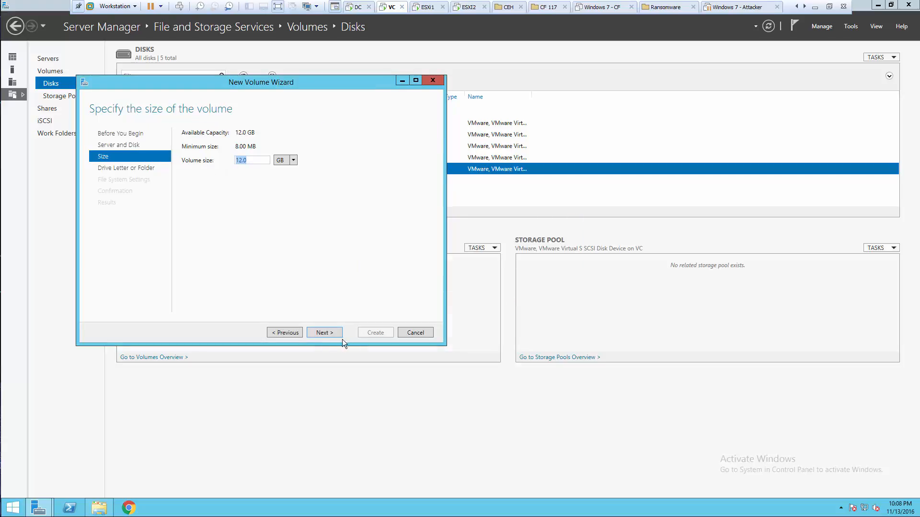
{"action": "left_click", "coordinate": [334, 334]}
Assign drive letter R to the new volume and label it RDM, keeping NTFS and the default allocation unit size.
{"action": "left_click", "coordinate": [240, 167]}
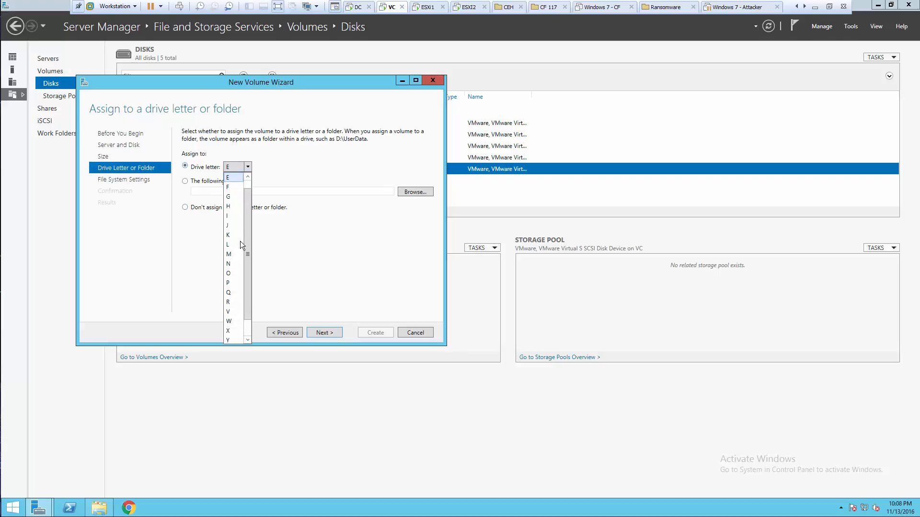
{"action": "left_click", "coordinate": [231, 302]}
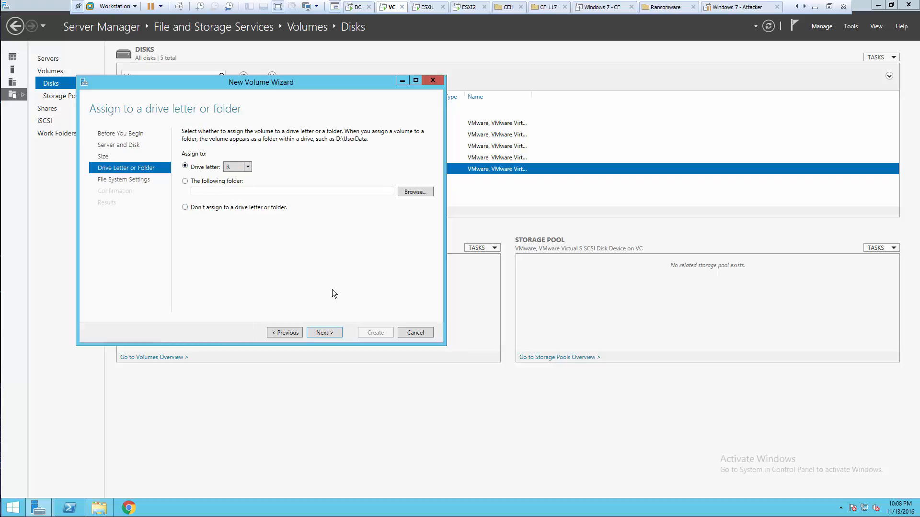
{"action": "left_click", "coordinate": [326, 335]}
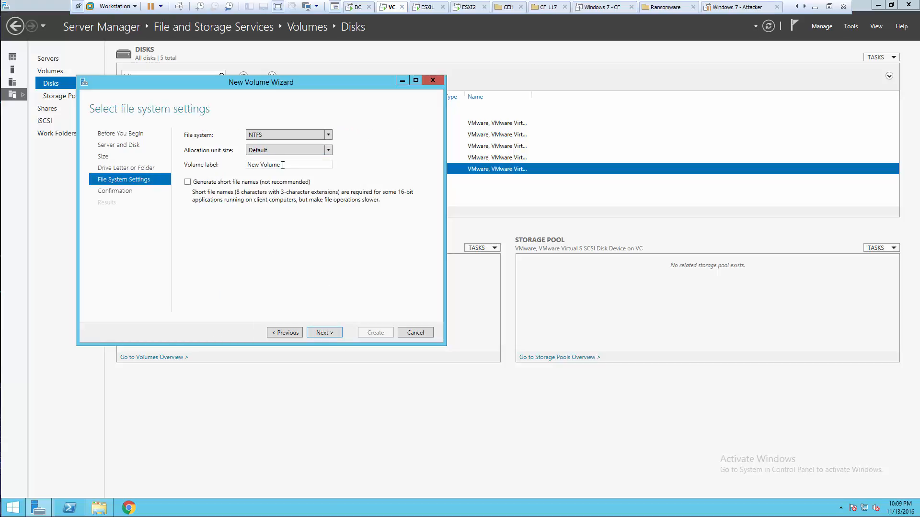
{"action": "left_click_drag", "start_coordinate": [282, 165], "coordinate": [196, 169]}
{"action": "type", "text": "RDM"}
{"action": "left_click", "coordinate": [324, 332]}
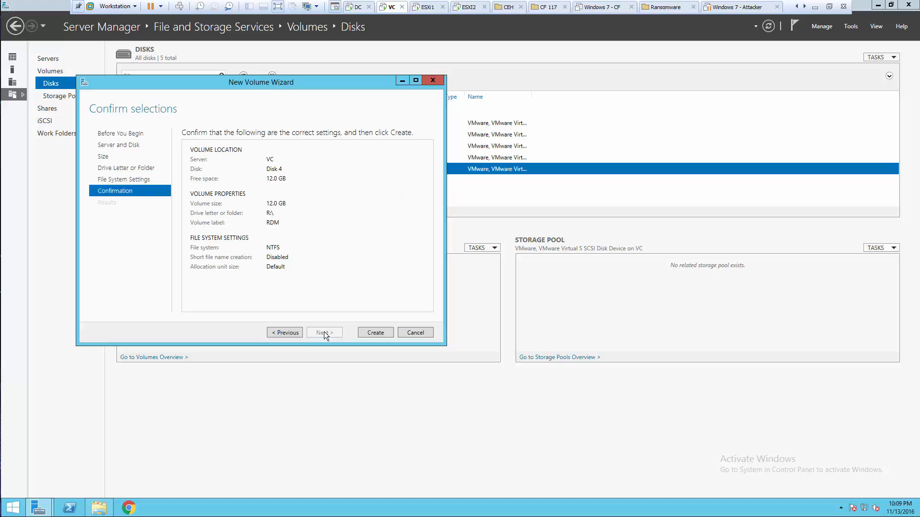
Create the RDM volume, then close the wizard, Server Manager and the This PC window.
{"action": "left_click", "coordinate": [374, 330]}
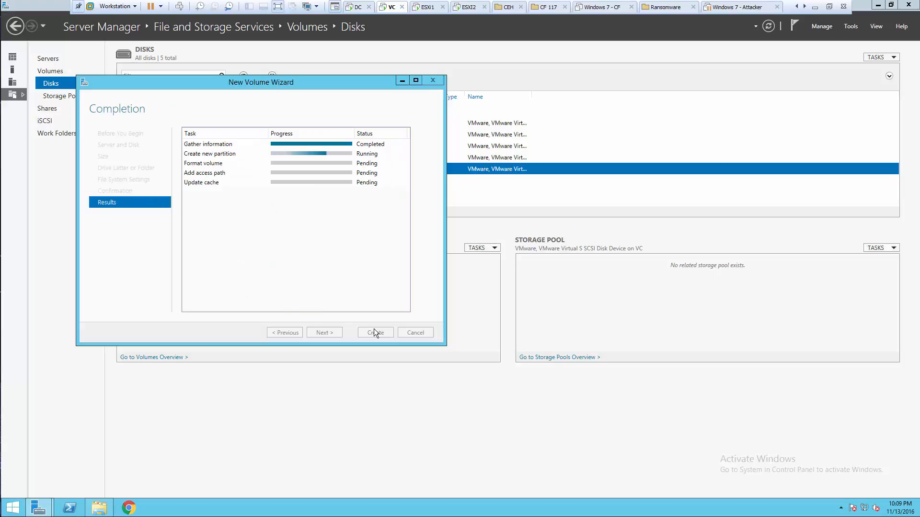
{"action": "left_click", "coordinate": [379, 330]}
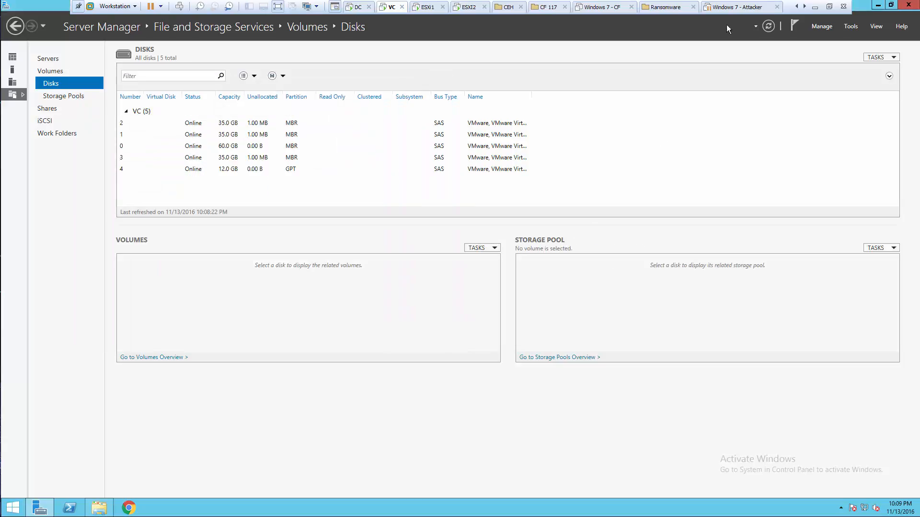
{"action": "left_click", "coordinate": [909, 5]}
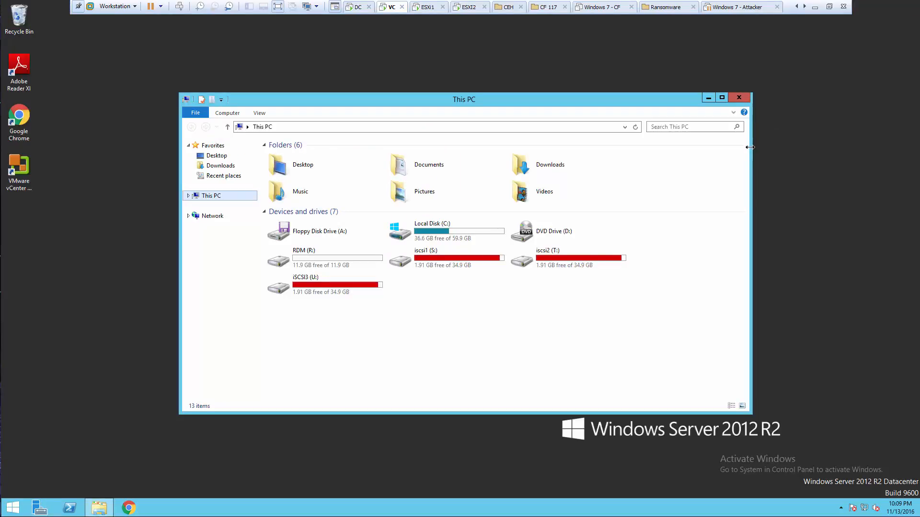
{"action": "left_click", "coordinate": [740, 100]}
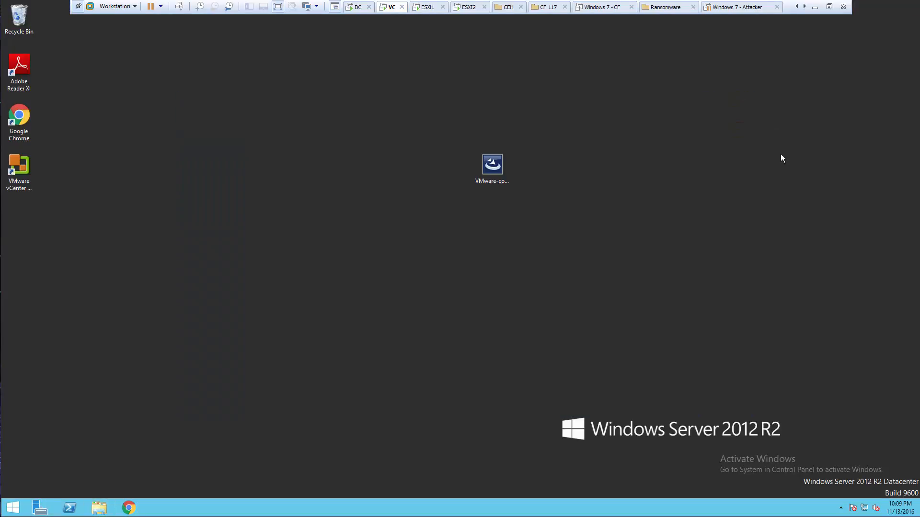
Switch to StarWind Management Console and start adding a device to the VC server's targets.
{"action": "left_click", "coordinate": [841, 508]}
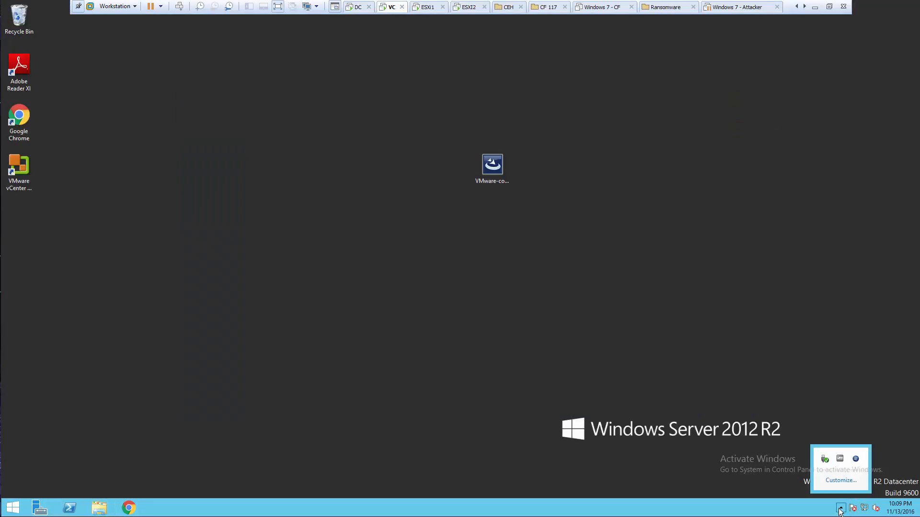
{"action": "double_click", "coordinate": [856, 459]}
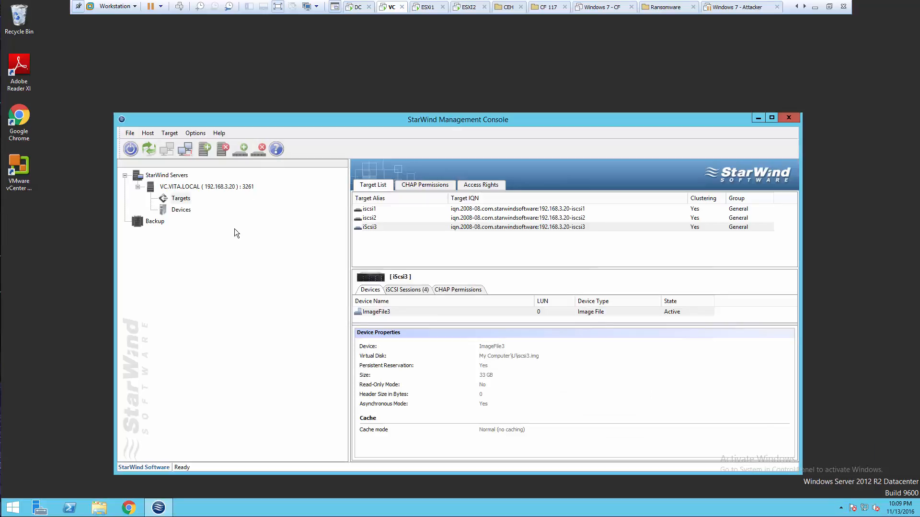
{"action": "left_click", "coordinate": [171, 133]}
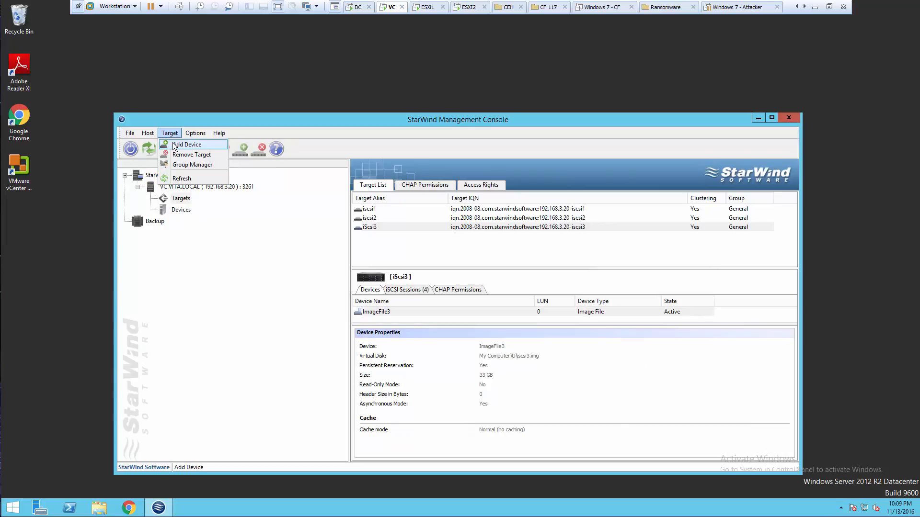
{"action": "left_click", "coordinate": [175, 144]}
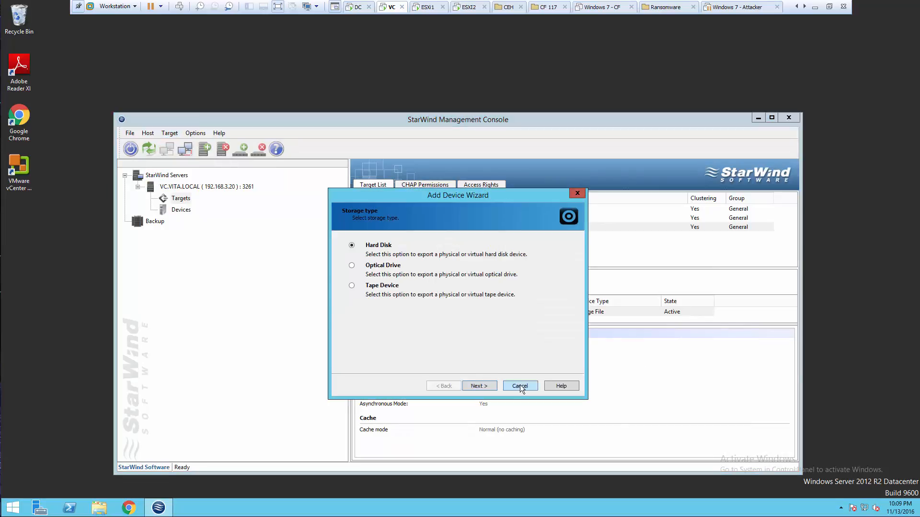
Choose a basic virtual hard disk as an image file device, created as a new virtual disk.
{"action": "left_click", "coordinate": [494, 387]}
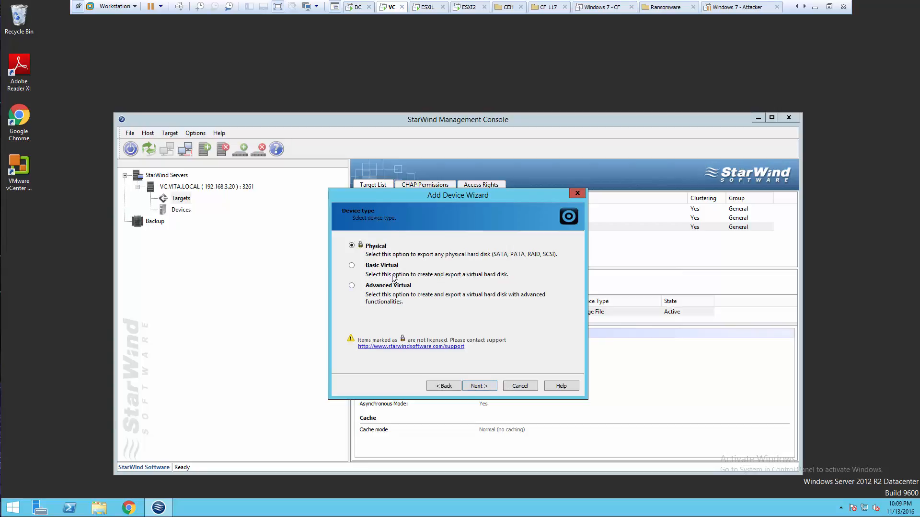
{"action": "left_click", "coordinate": [368, 269]}
{"action": "left_click", "coordinate": [476, 388]}
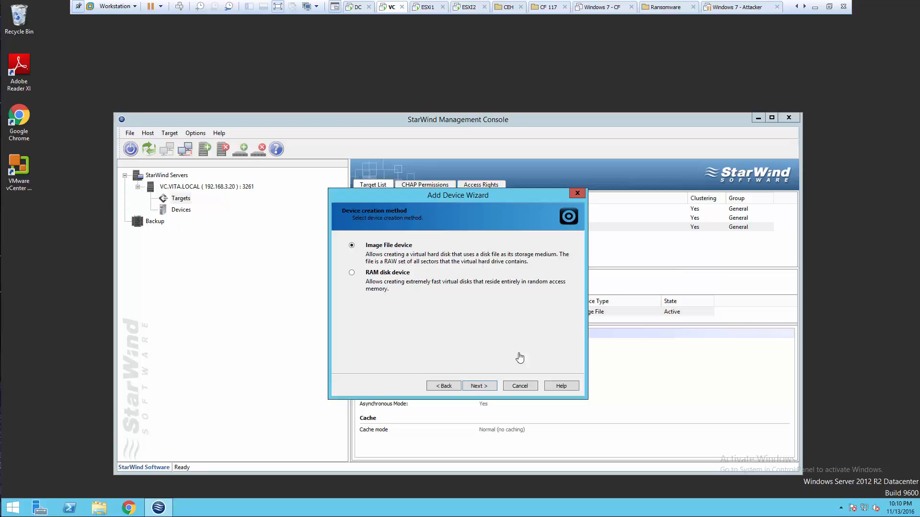
{"action": "left_click", "coordinate": [483, 386]}
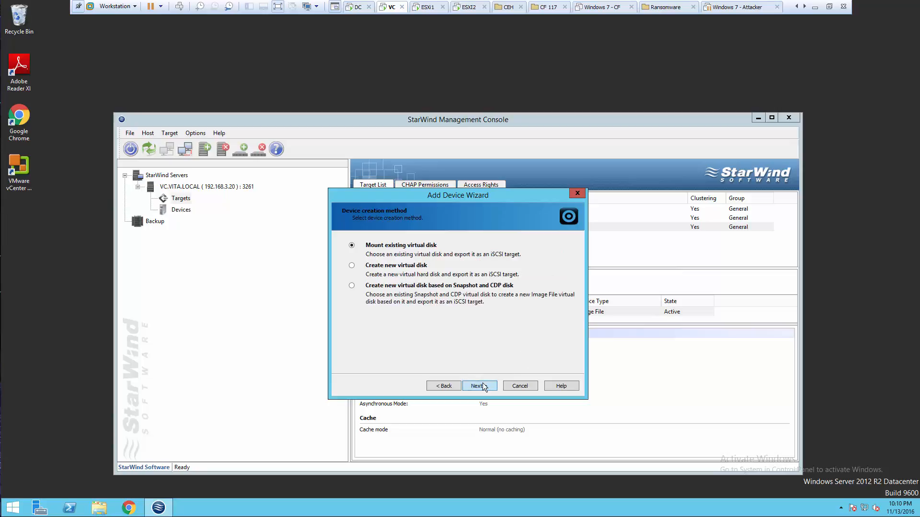
{"action": "left_click", "coordinate": [388, 266]}
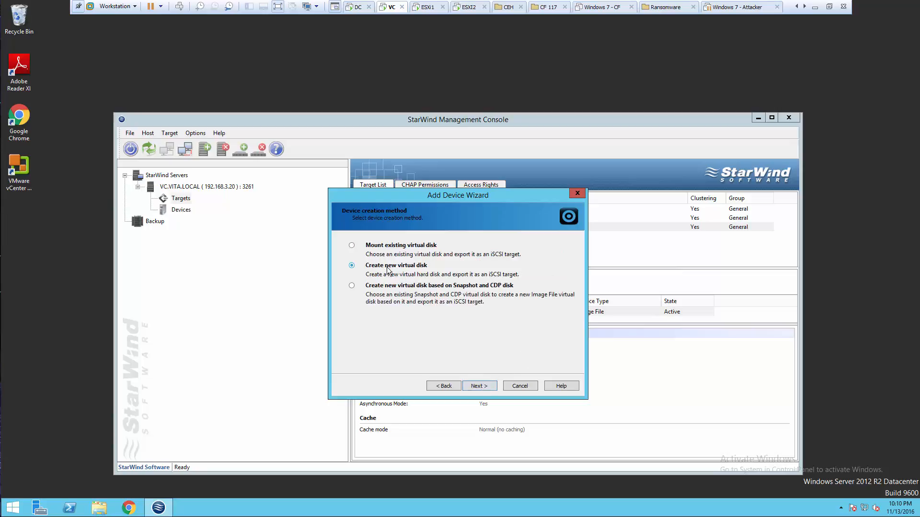
{"action": "left_click", "coordinate": [482, 387]}
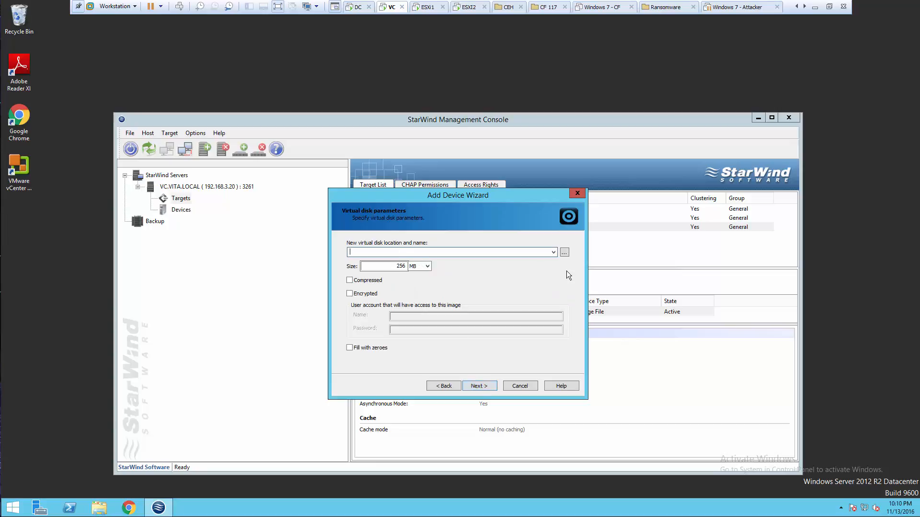
Set the new virtual disk's location and name to RDM.img on drive R.
{"action": "left_click", "coordinate": [563, 254]}
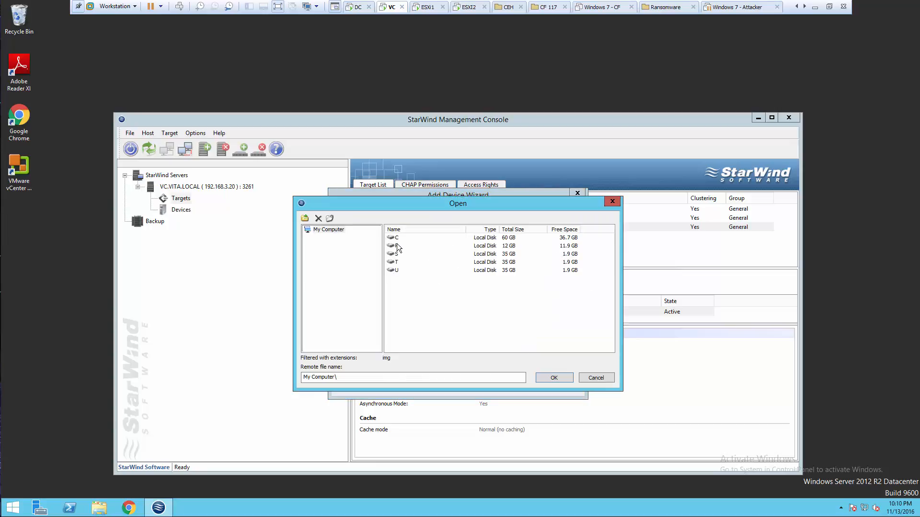
{"action": "left_click", "coordinate": [397, 245]}
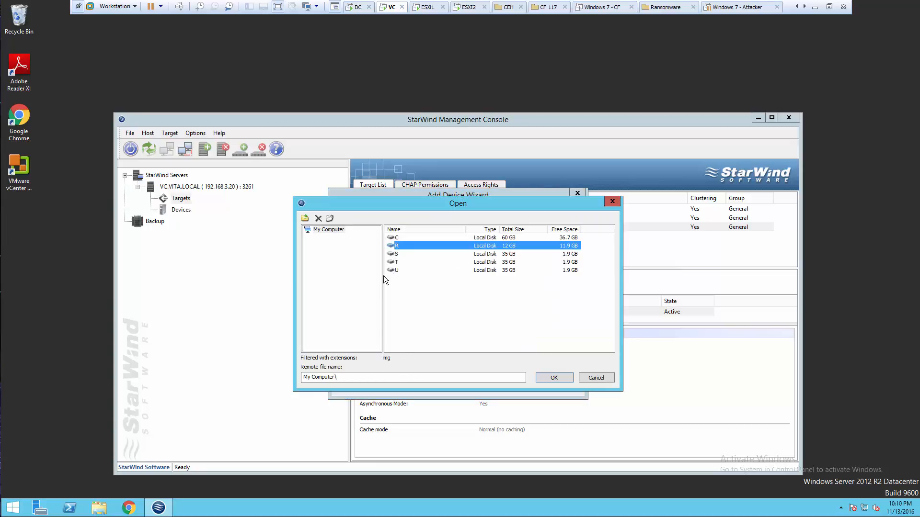
{"action": "double_click", "coordinate": [401, 247]}
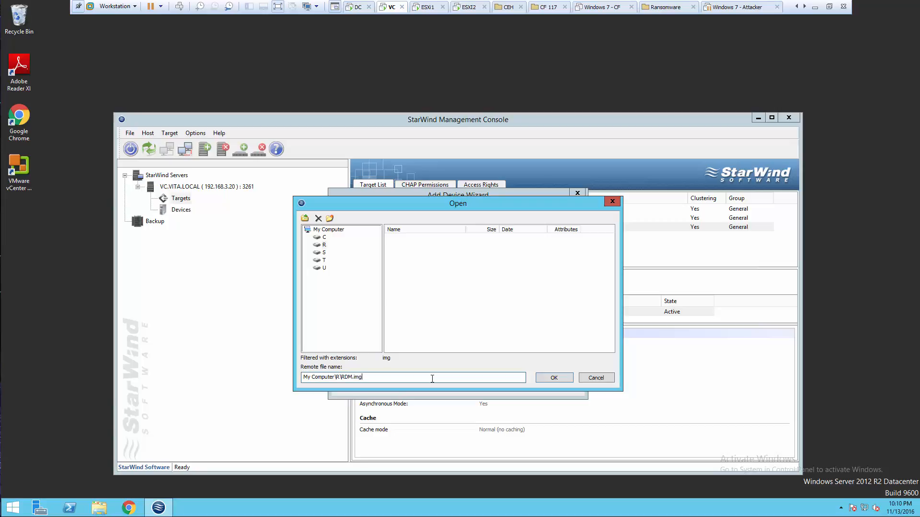
{"action": "left_click", "coordinate": [551, 381]}
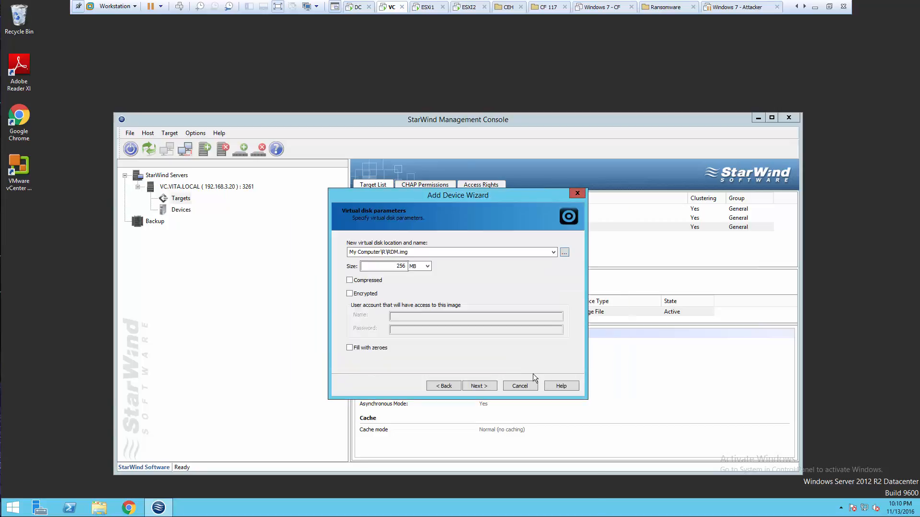
Set the virtual disk size to 10 GB, keeping asynchronous mode and the normal (no caching) cache mode.
{"action": "left_click", "coordinate": [421, 266]}
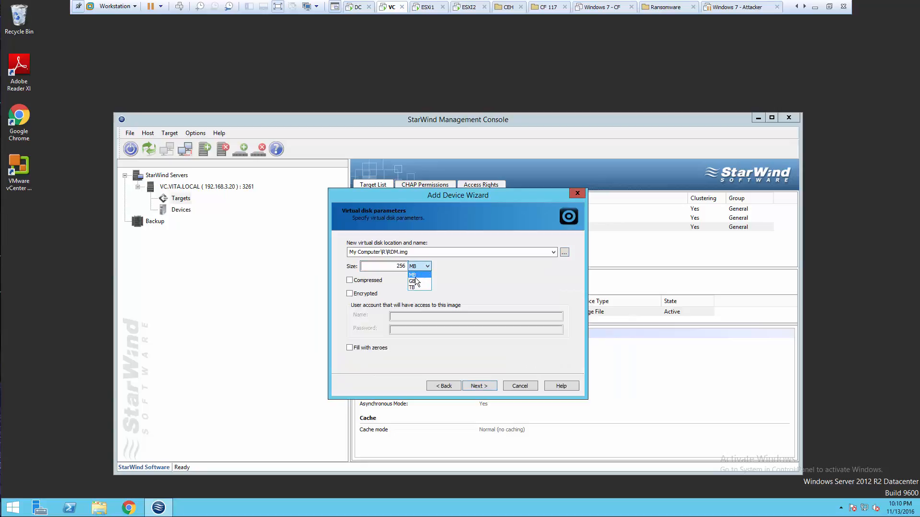
{"action": "left_click", "coordinate": [417, 281]}
{"action": "left_click_drag", "start_coordinate": [393, 267], "coordinate": [423, 267]}
{"action": "type", "text": "10"}
{"action": "left_click", "coordinate": [482, 387]}
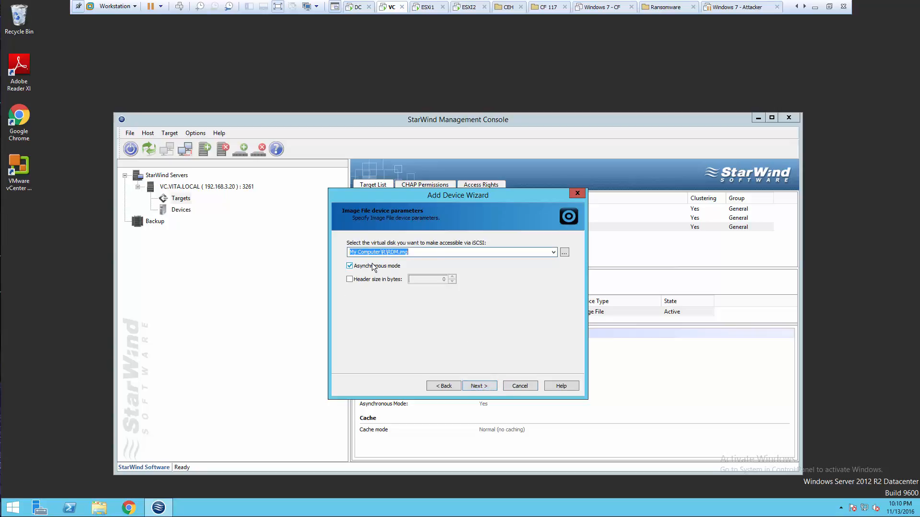
{"action": "left_click", "coordinate": [491, 389]}
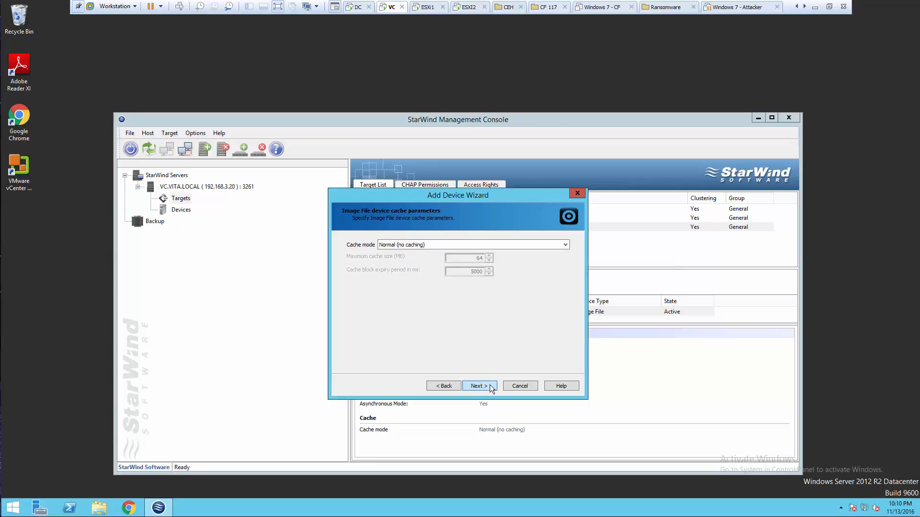
{"action": "left_click", "coordinate": [491, 389]}
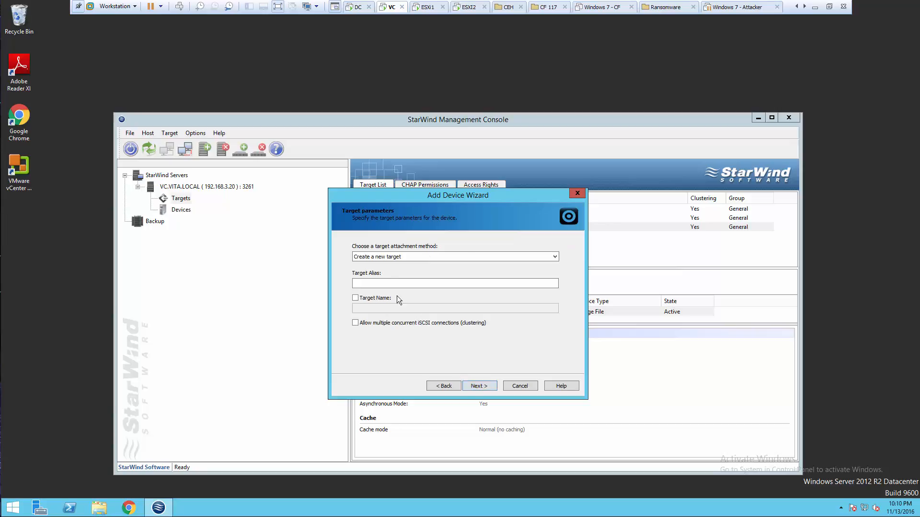
Create a new target with alias rdm and the Target Name option enabled, then close the StarWind console.
{"action": "left_click", "coordinate": [380, 285]}
{"action": "type", "text": "rdm"}
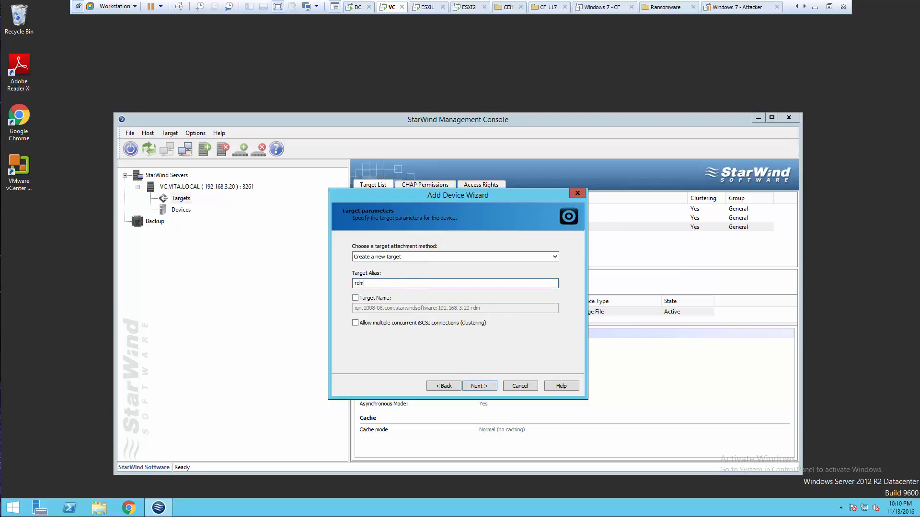
{"action": "left_click", "coordinate": [355, 299]}
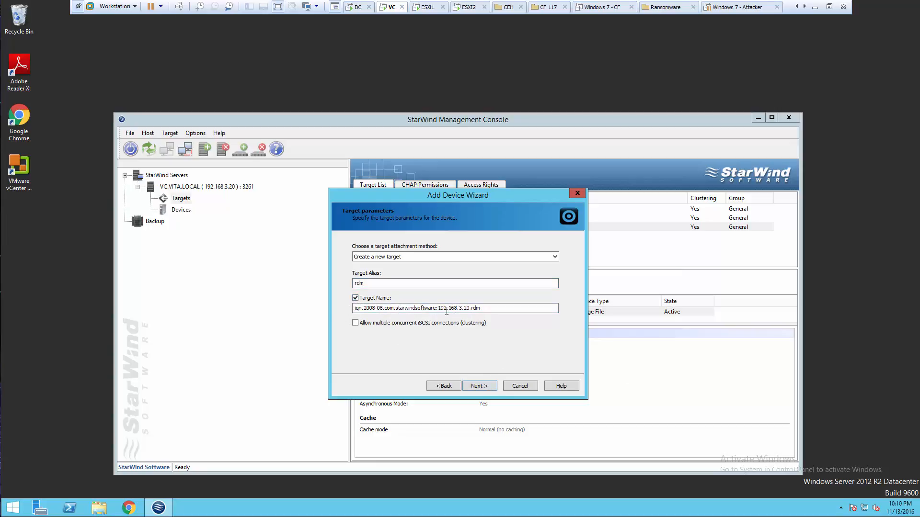
{"action": "left_click", "coordinate": [483, 389]}
{"action": "left_click", "coordinate": [484, 389]}
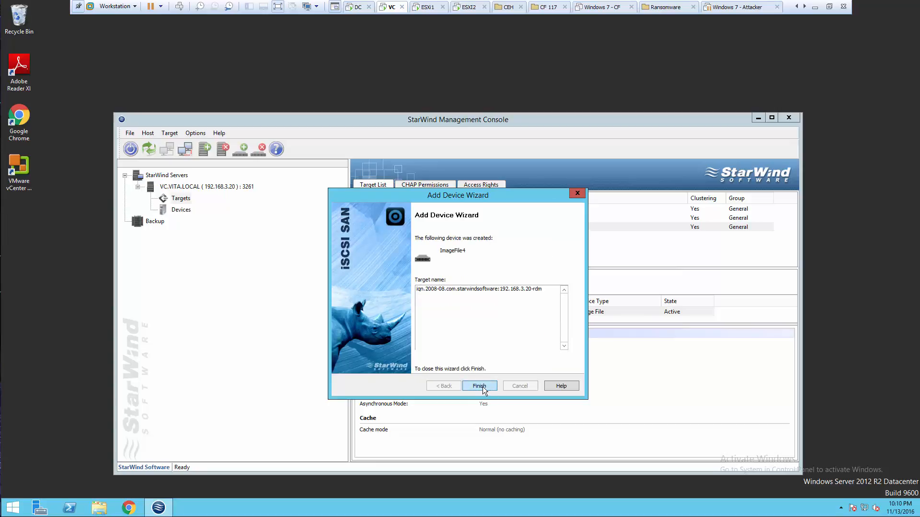
{"action": "left_click", "coordinate": [479, 387]}
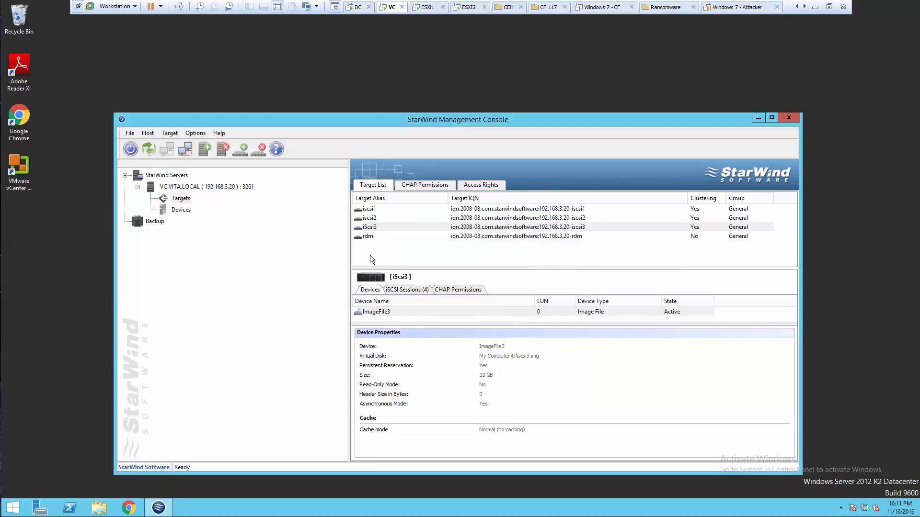
{"action": "left_click", "coordinate": [366, 237]}
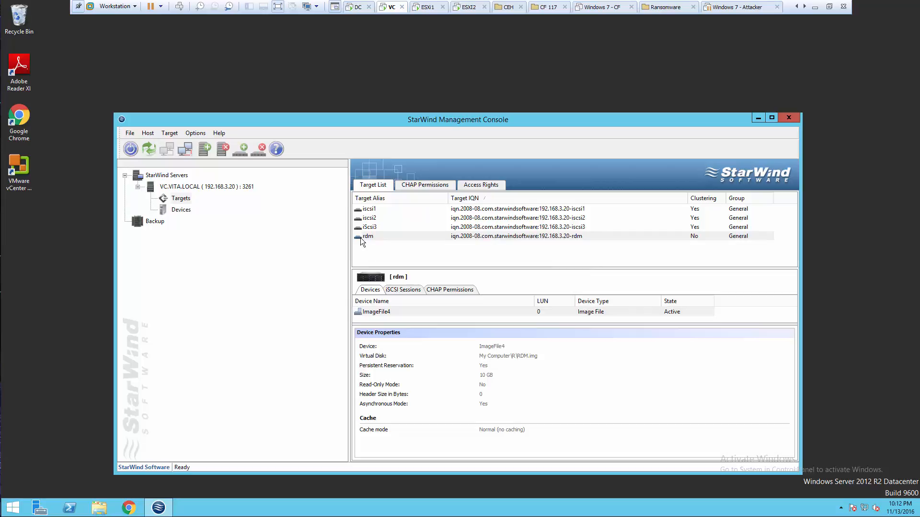
{"action": "left_click", "coordinate": [782, 117]}
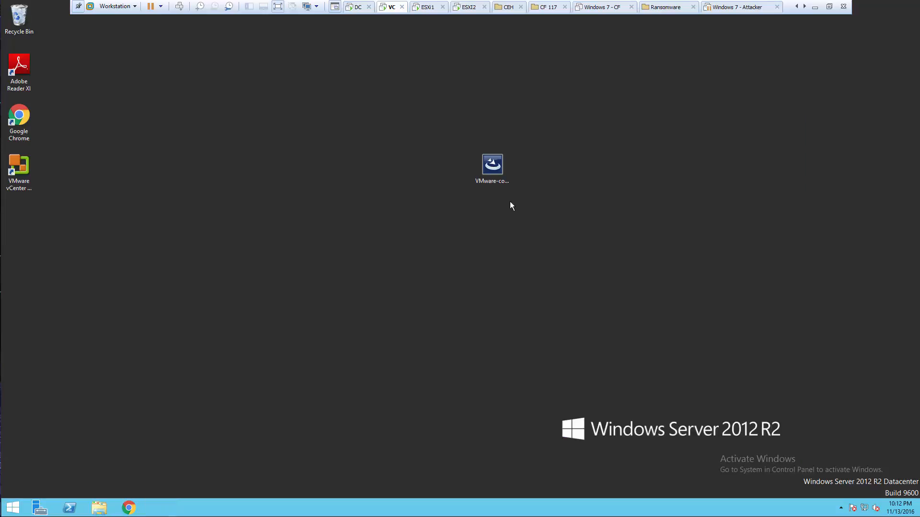
Open the vSphere Web Client in Chrome, proceeding past the certificate warning for vc.vita.local.
{"action": "left_click", "coordinate": [13, 508]}
{"action": "left_click", "coordinate": [234, 134]}
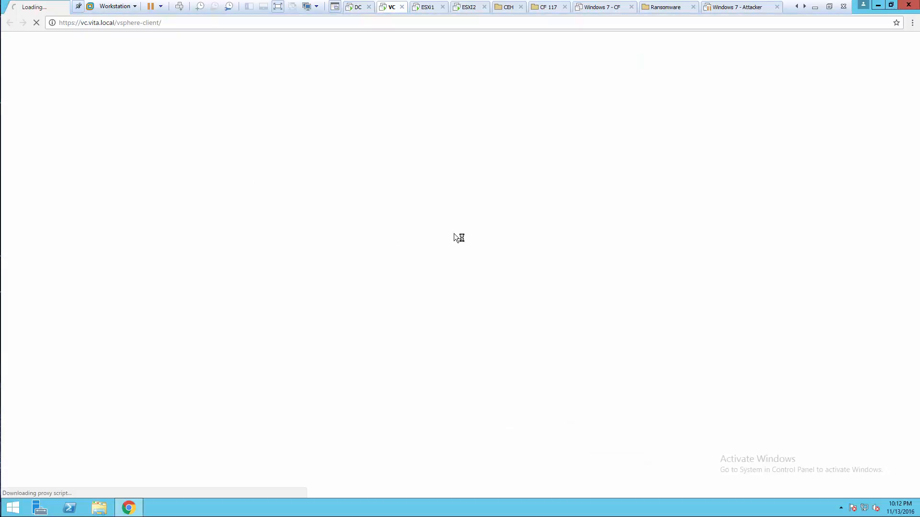
{"action": "left_click", "coordinate": [333, 248]}
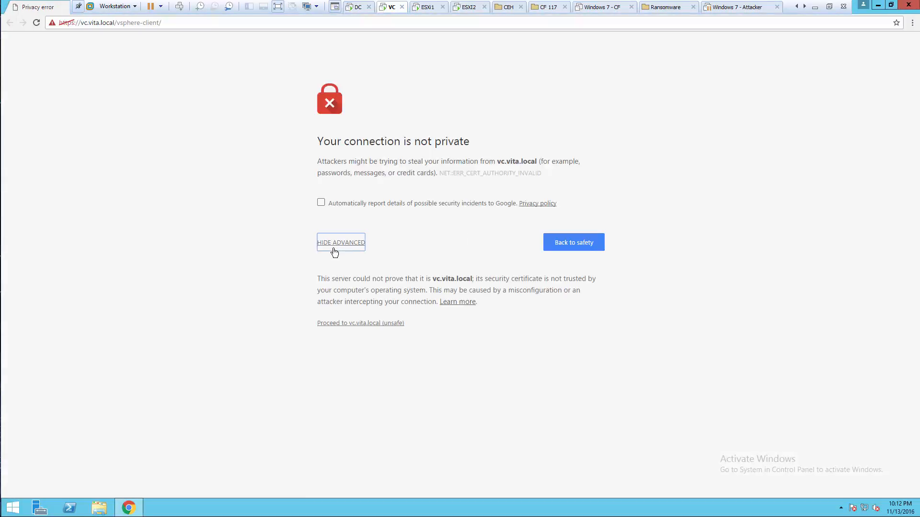
{"action": "left_click", "coordinate": [355, 322]}
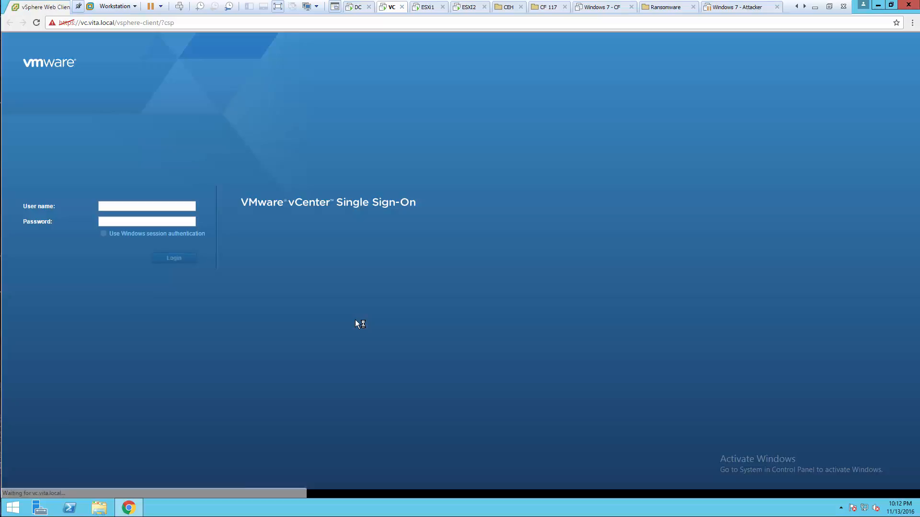
Log in to vCenter with Windows session authentication, allowing the VMware Client Integration Plug-In access.
{"action": "left_click", "coordinate": [103, 234]}
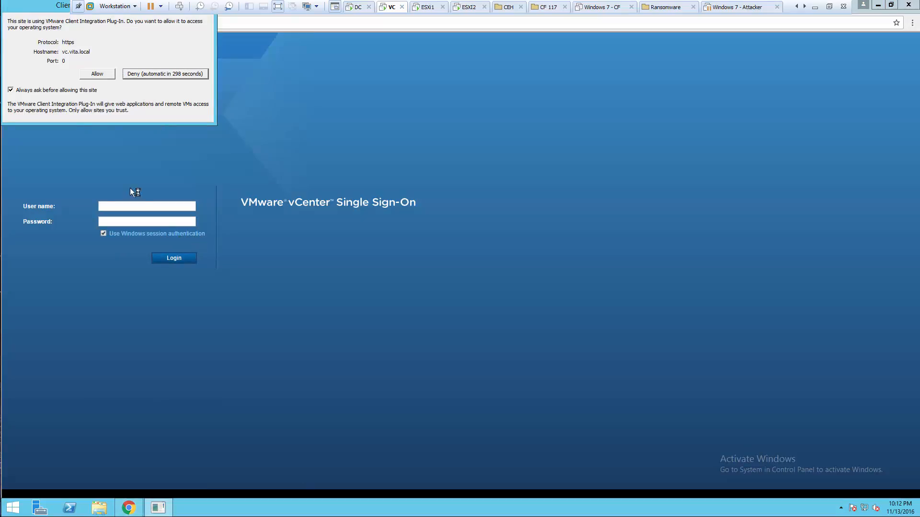
{"action": "left_click", "coordinate": [98, 75]}
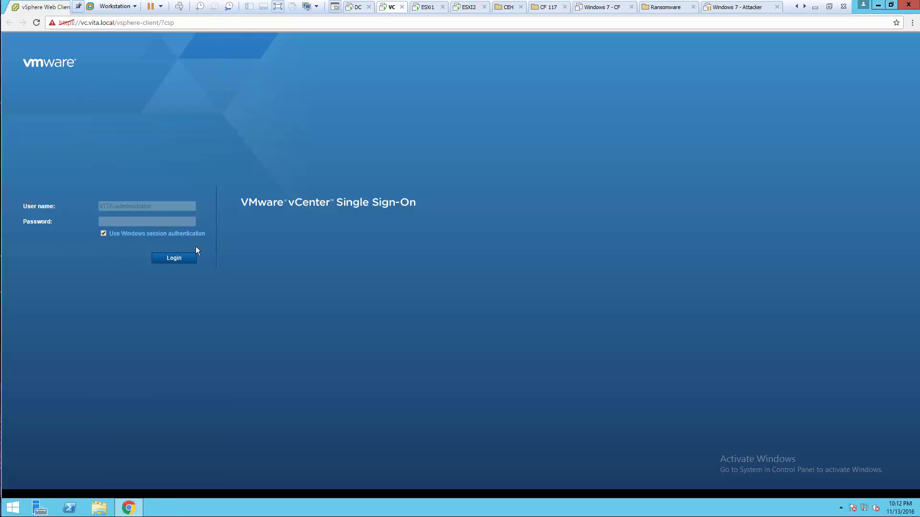
{"action": "left_click", "coordinate": [178, 259]}
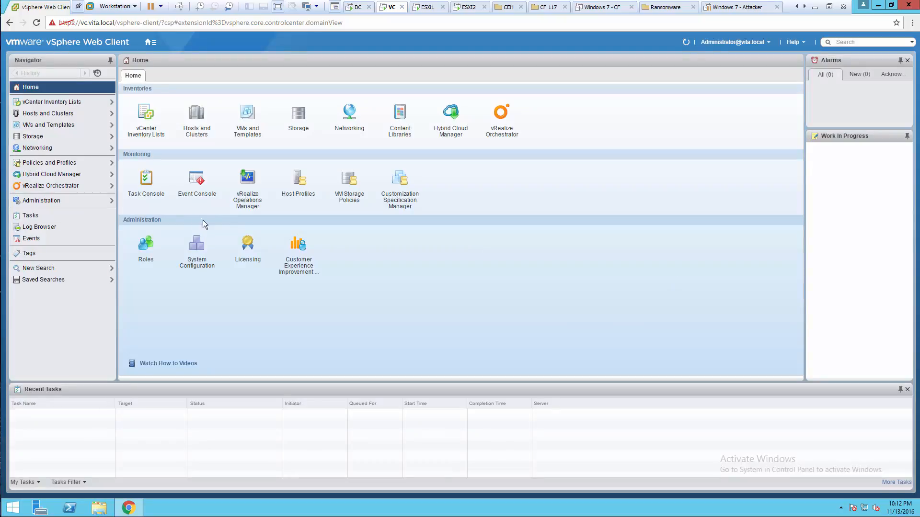
{"action": "left_click", "coordinate": [196, 115]}
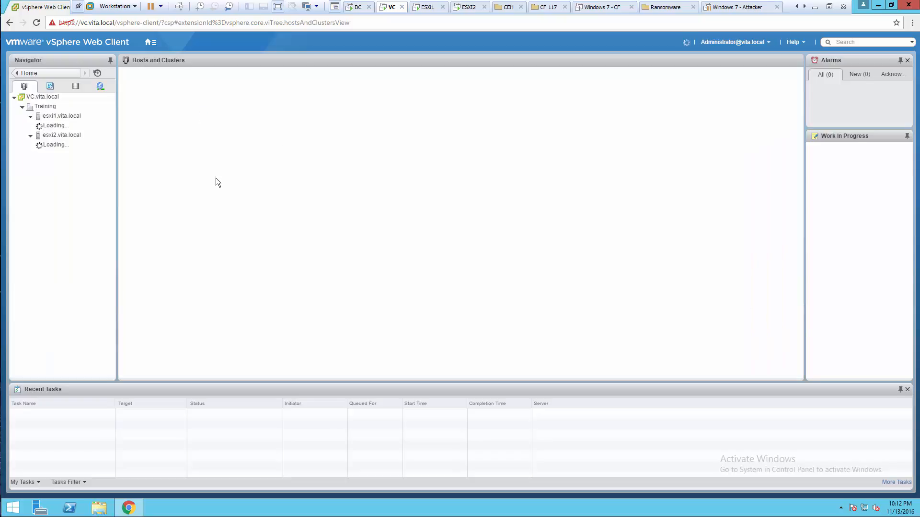
{"action": "left_click", "coordinate": [57, 142]}
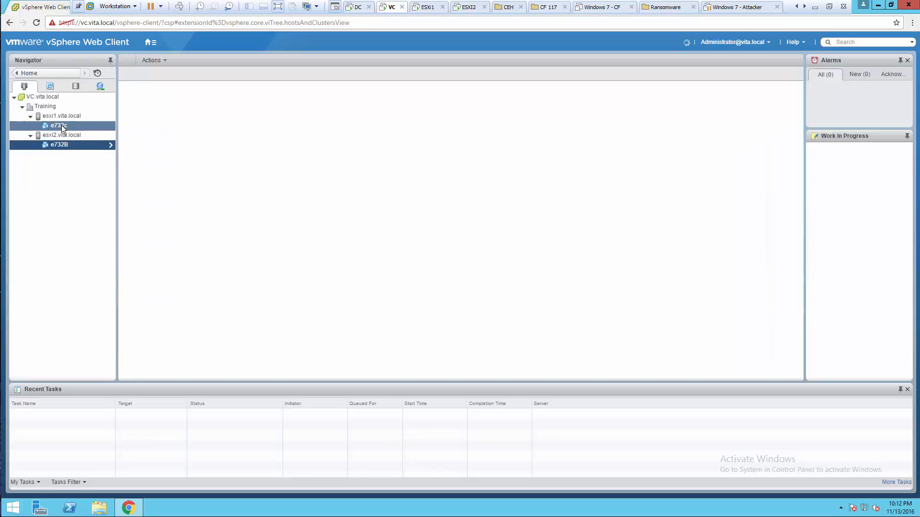
{"action": "left_click", "coordinate": [61, 125]}
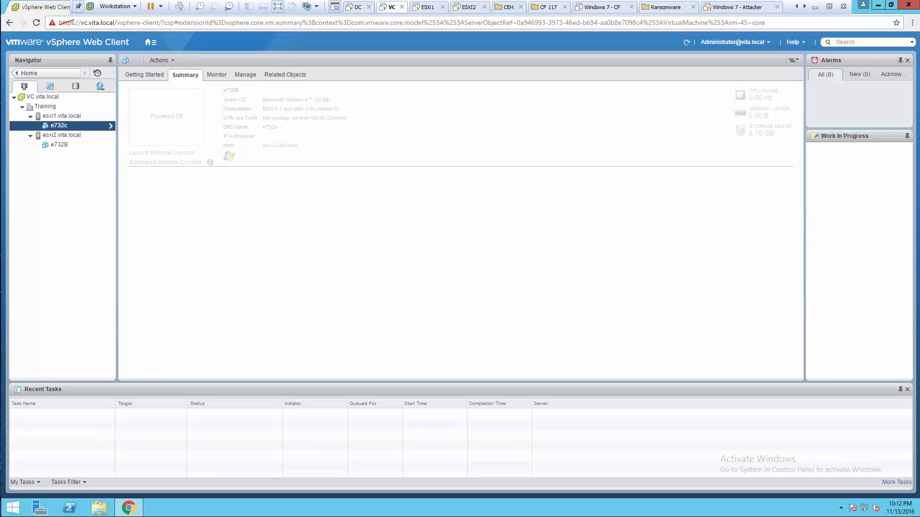
{"action": "right_click", "coordinate": [67, 125]}
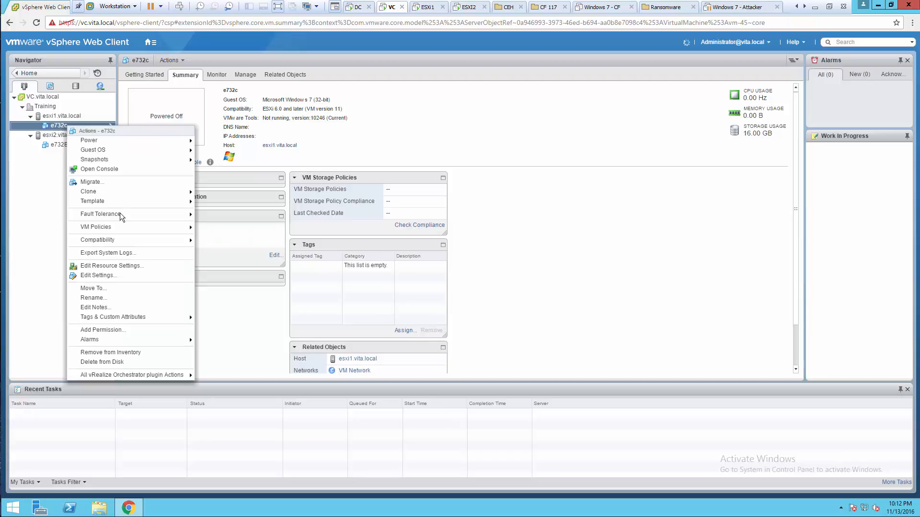
{"action": "left_click", "coordinate": [94, 275]}
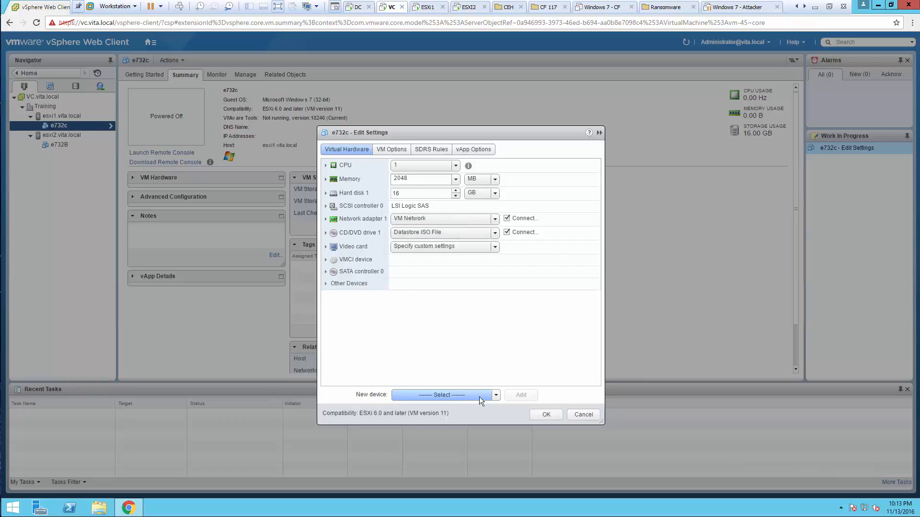
{"action": "left_click", "coordinate": [496, 395]}
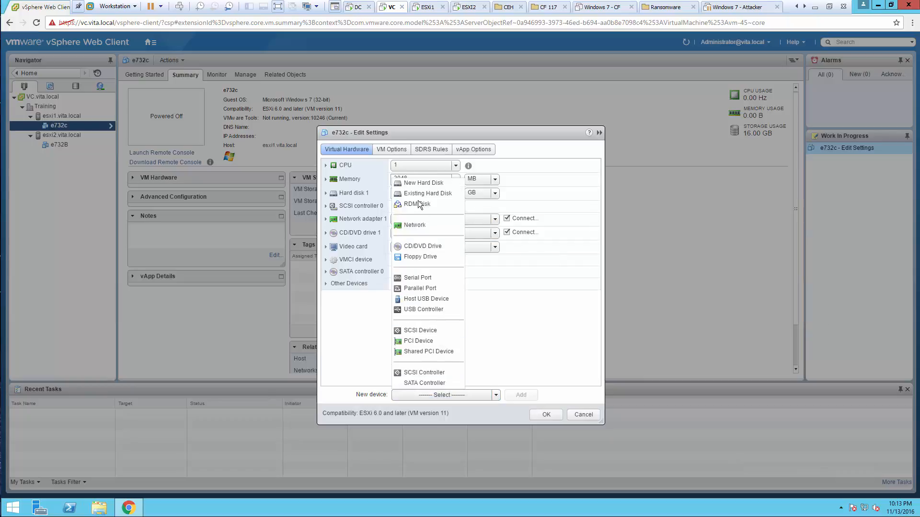
{"action": "left_click", "coordinate": [430, 187]}
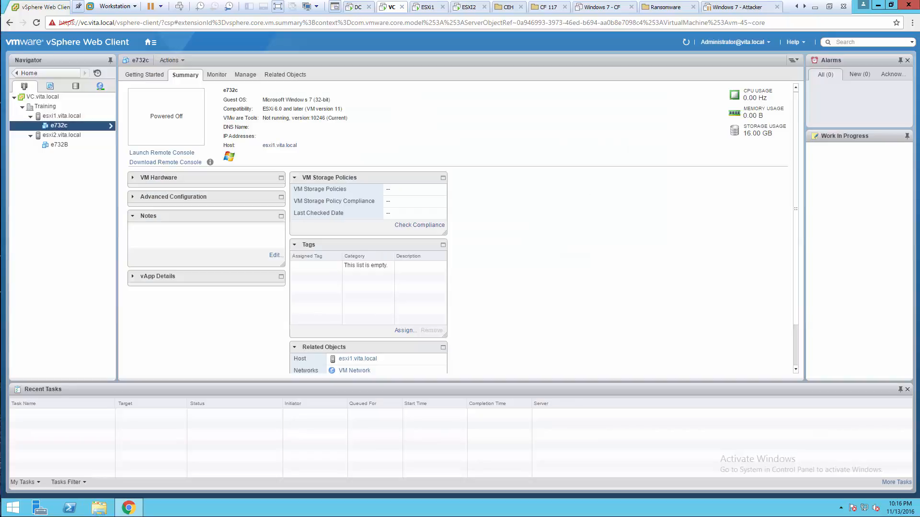
Rescan the iSCSI software adapter vmhba33 in the storage adapters of host esxi1.vita.local.
{"action": "left_click", "coordinate": [50, 75]}
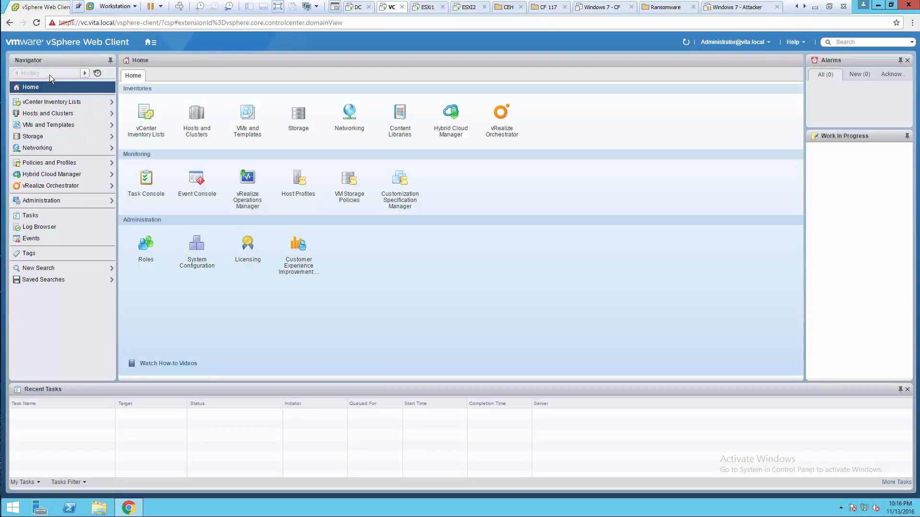
{"action": "left_click", "coordinate": [197, 118]}
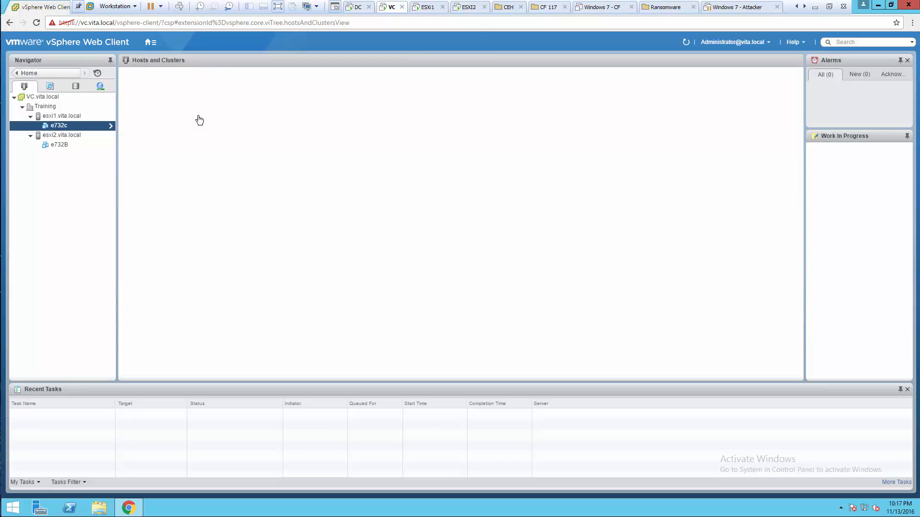
{"action": "left_click", "coordinate": [65, 116]}
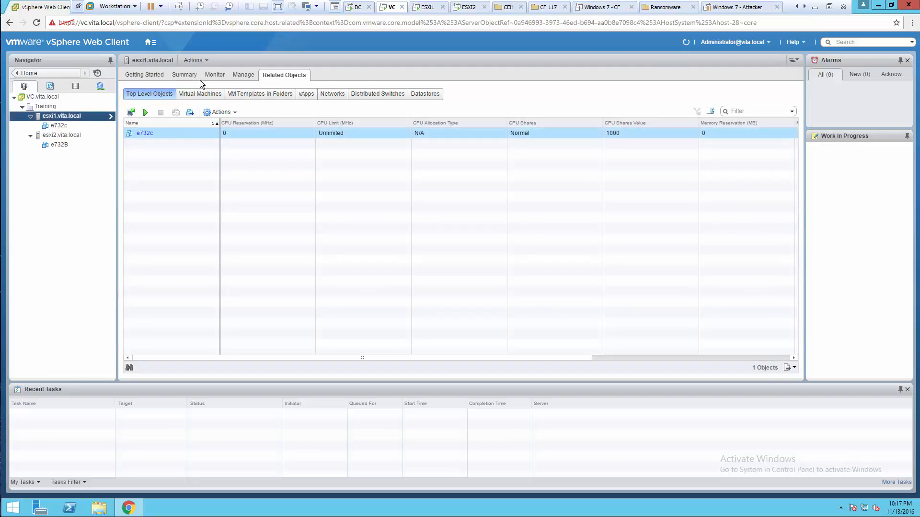
{"action": "left_click", "coordinate": [240, 75]}
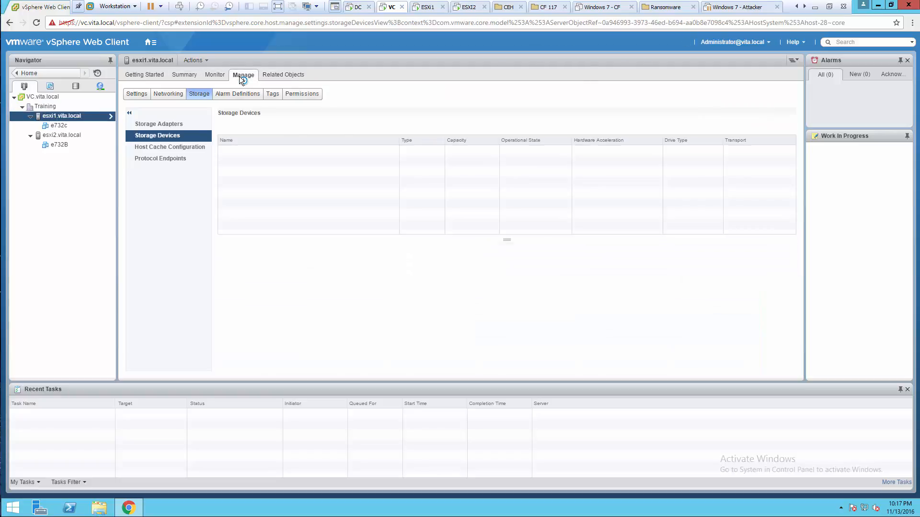
{"action": "left_click", "coordinate": [161, 124]}
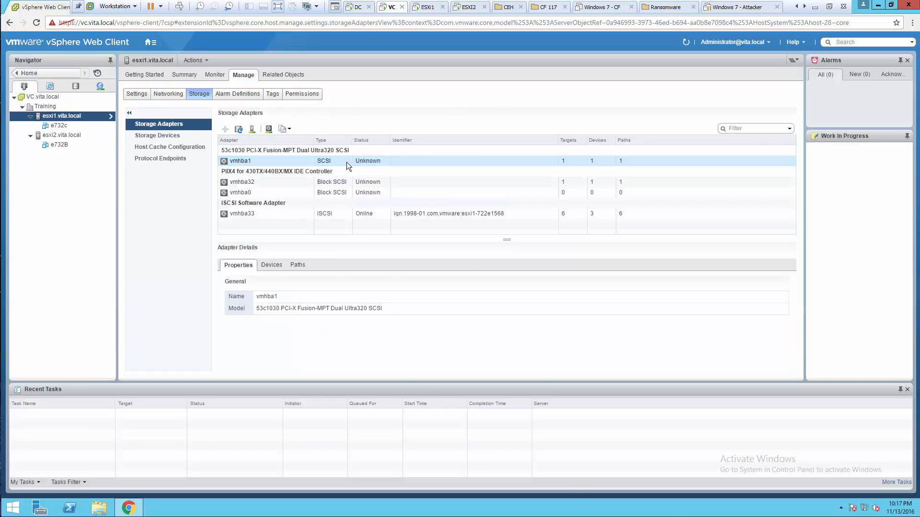
{"action": "left_click", "coordinate": [263, 206]}
{"action": "left_click", "coordinate": [256, 213]}
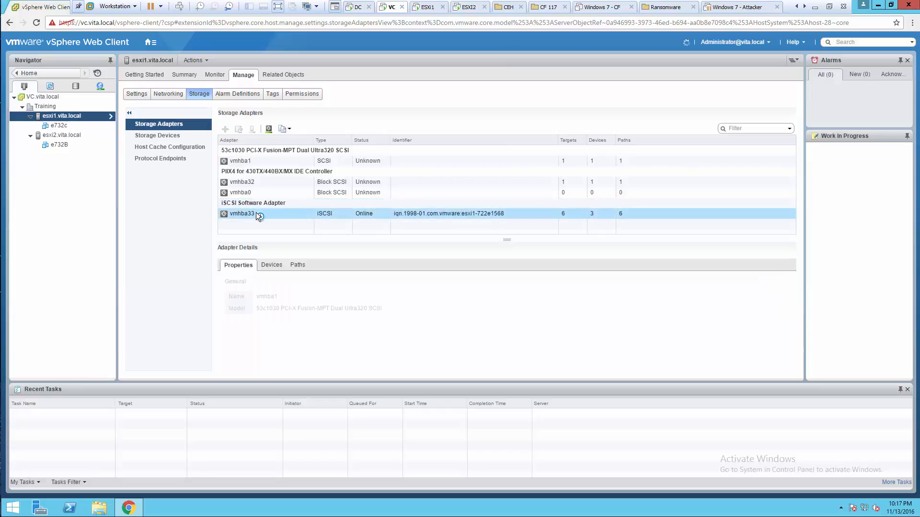
{"action": "left_click", "coordinate": [269, 130]}
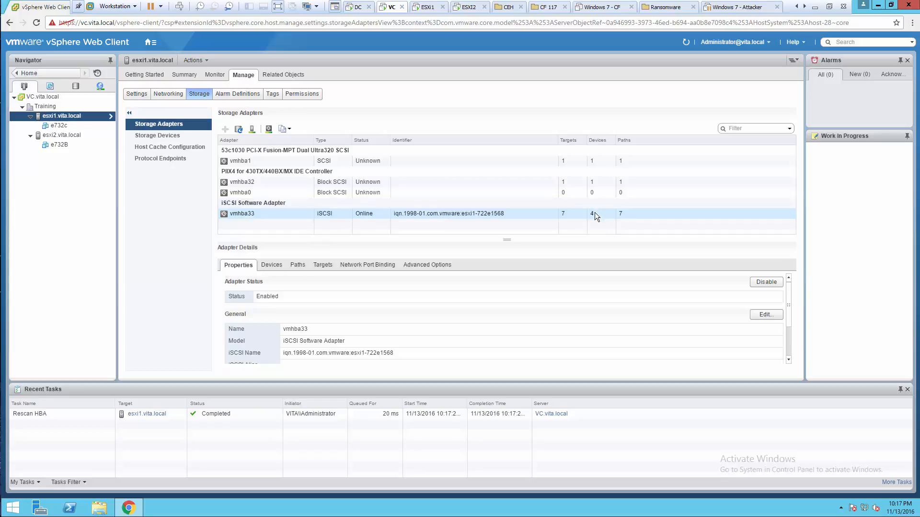
Add an RDM disk to virtual machine e732c using the 10 GB ROCKET iSCSI Disk as target LUN, and save the settings.
{"action": "left_click", "coordinate": [54, 125]}
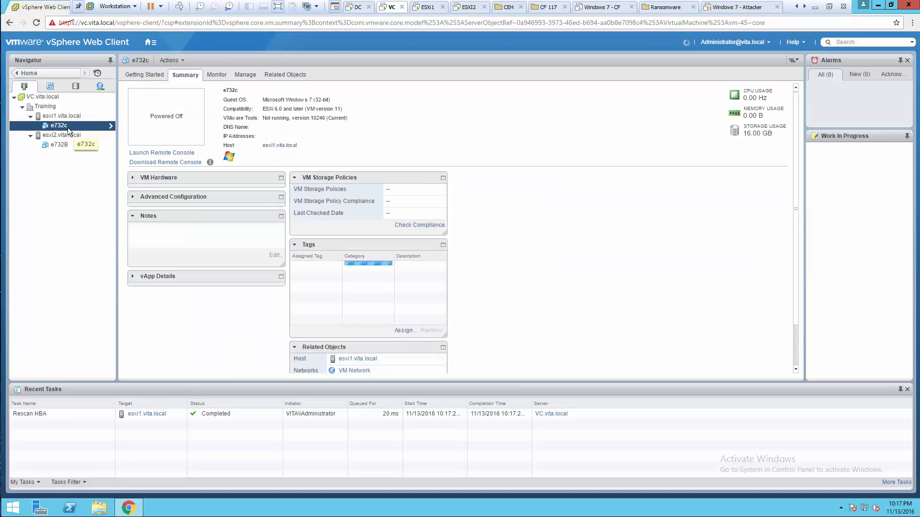
{"action": "right_click", "coordinate": [68, 128]}
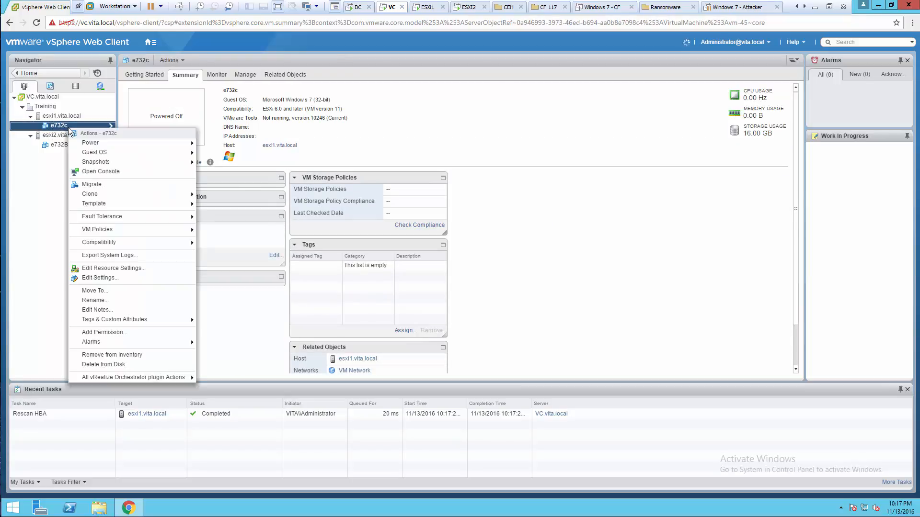
{"action": "left_click", "coordinate": [100, 278]}
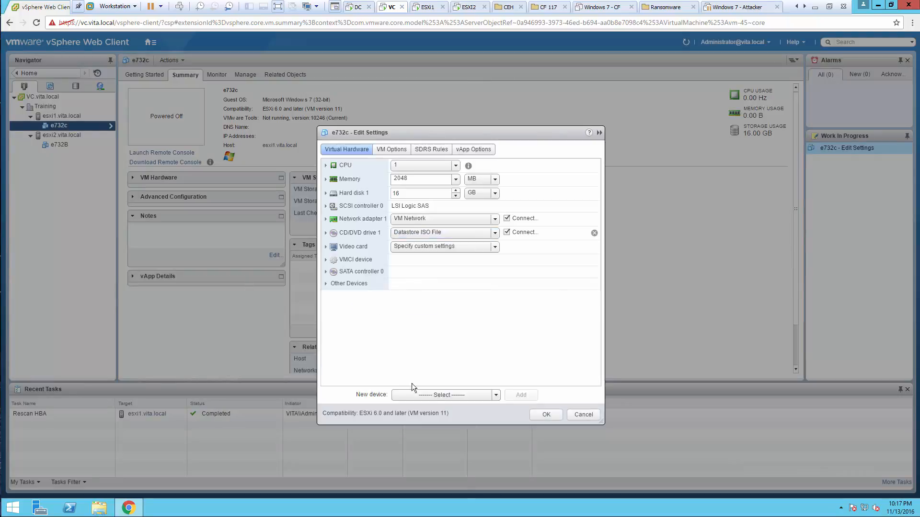
{"action": "left_click", "coordinate": [496, 394]}
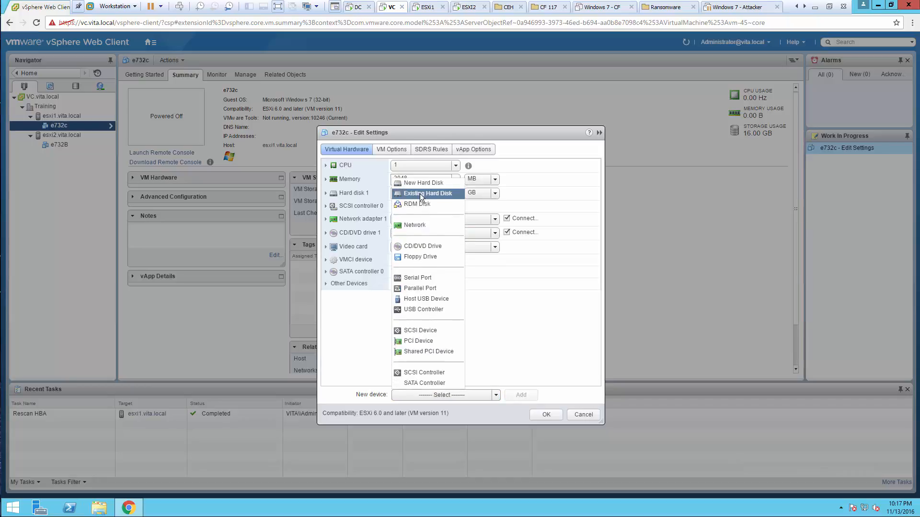
{"action": "left_click", "coordinate": [429, 204]}
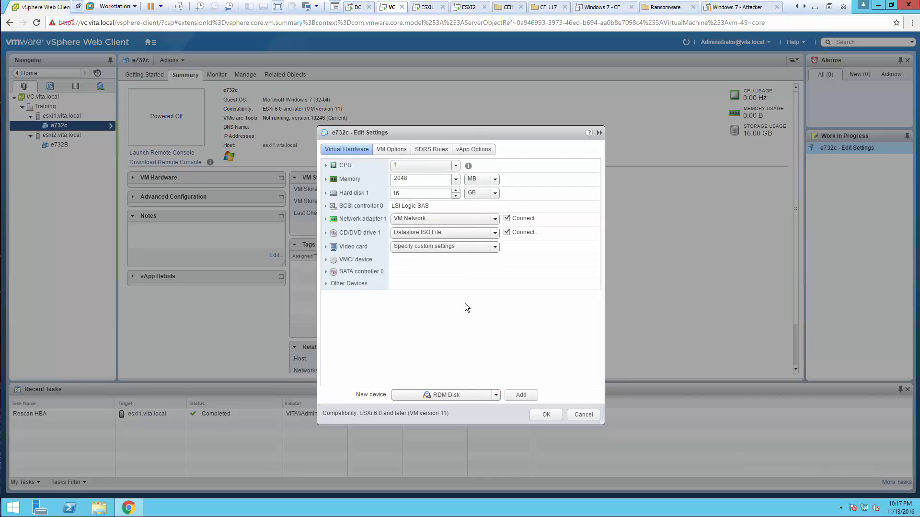
{"action": "left_click", "coordinate": [515, 391]}
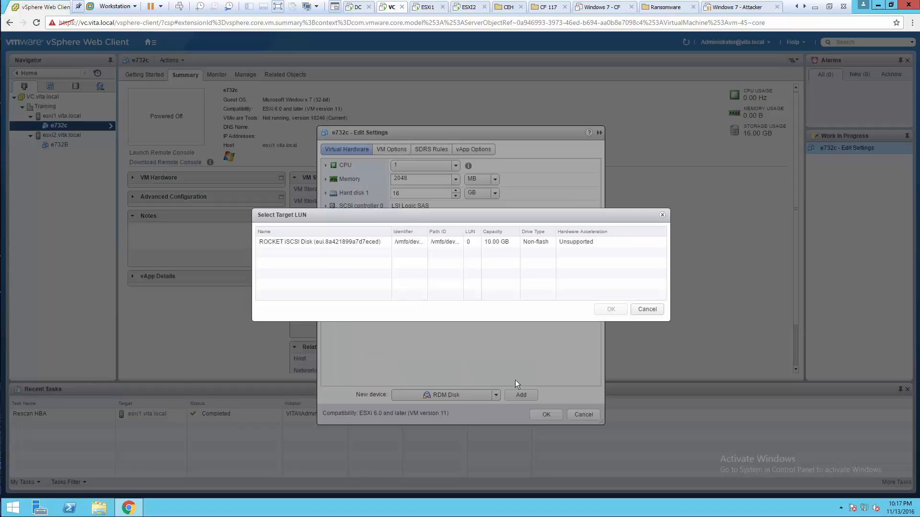
{"action": "left_click", "coordinate": [337, 241]}
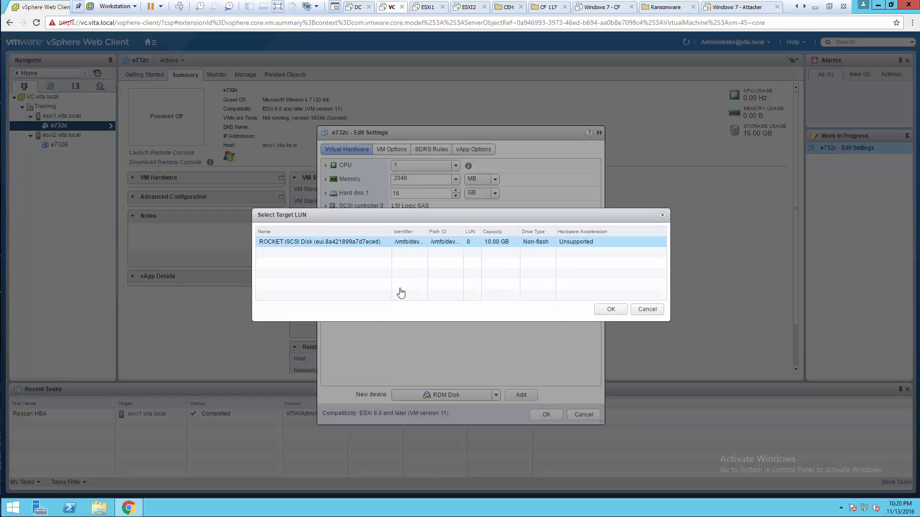
{"action": "left_click", "coordinate": [614, 309]}
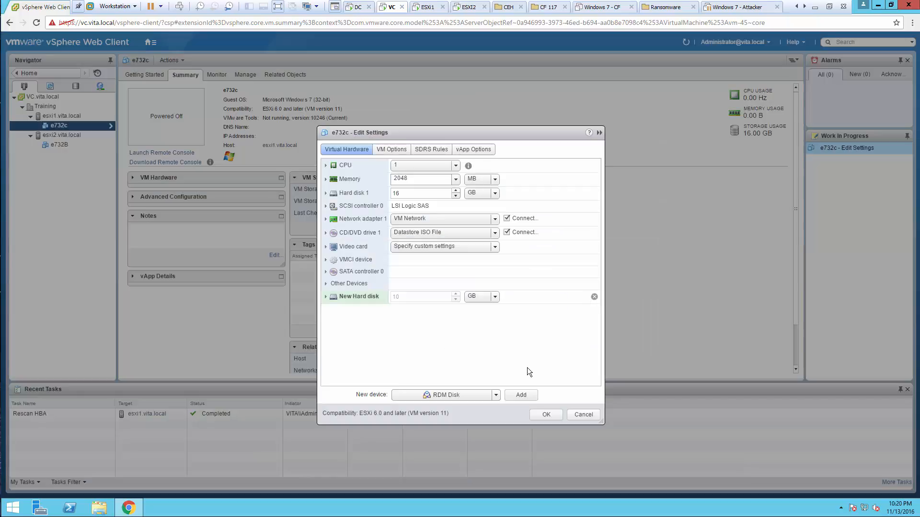
{"action": "left_click", "coordinate": [546, 415]}
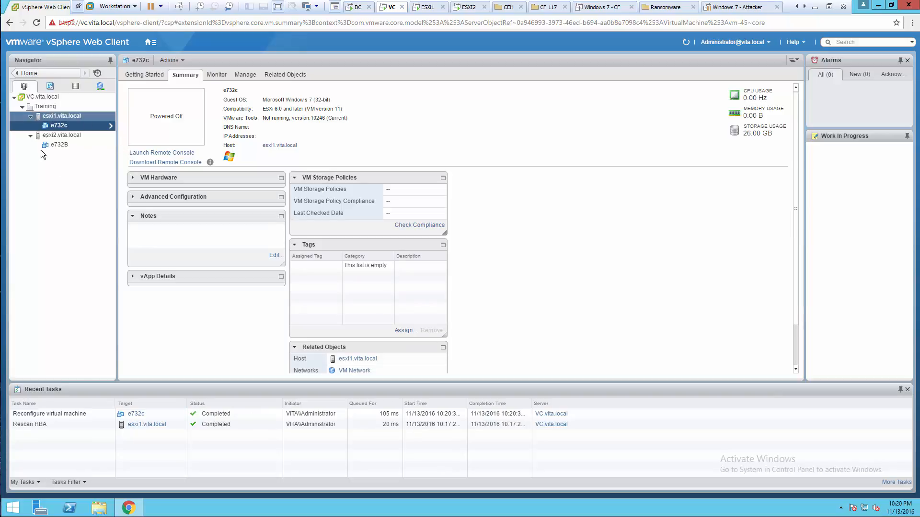
Power on virtual machine e732c and open its console in full screen.
{"action": "right_click", "coordinate": [57, 126]}
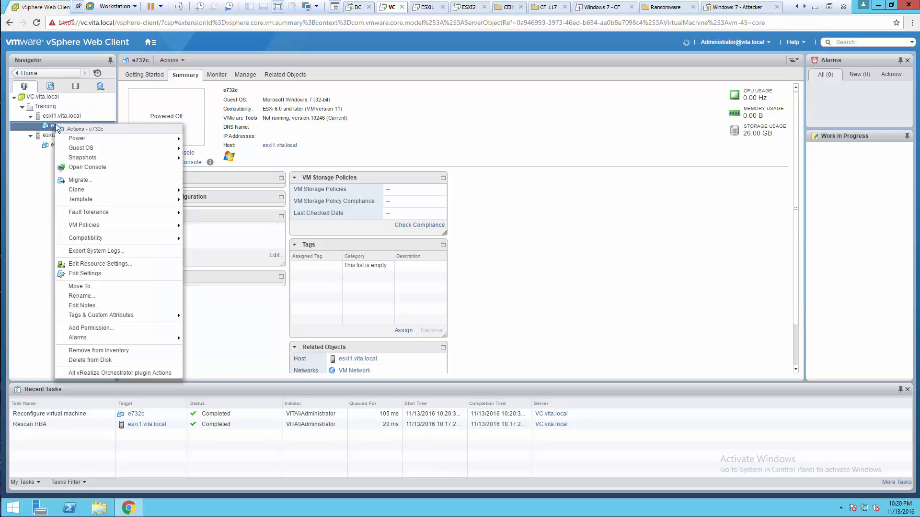
{"action": "mouse_move", "coordinate": [108, 139]}
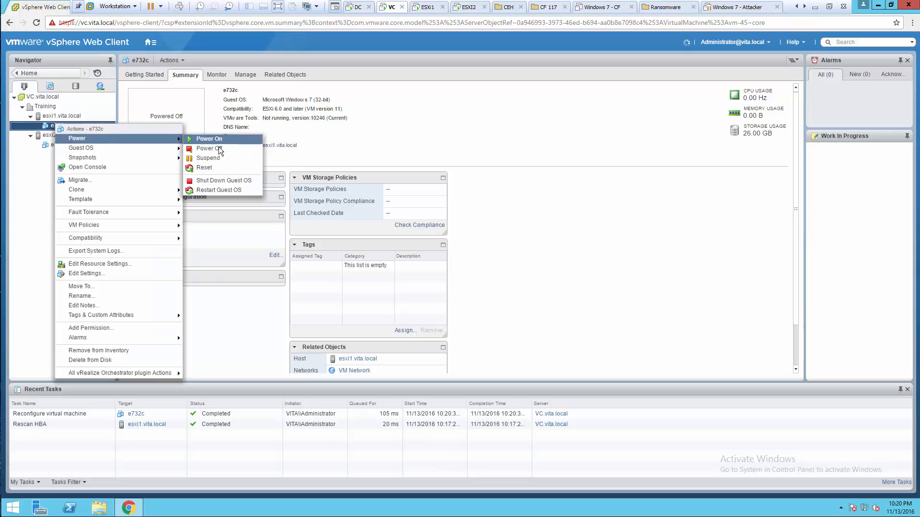
{"action": "left_click", "coordinate": [219, 142]}
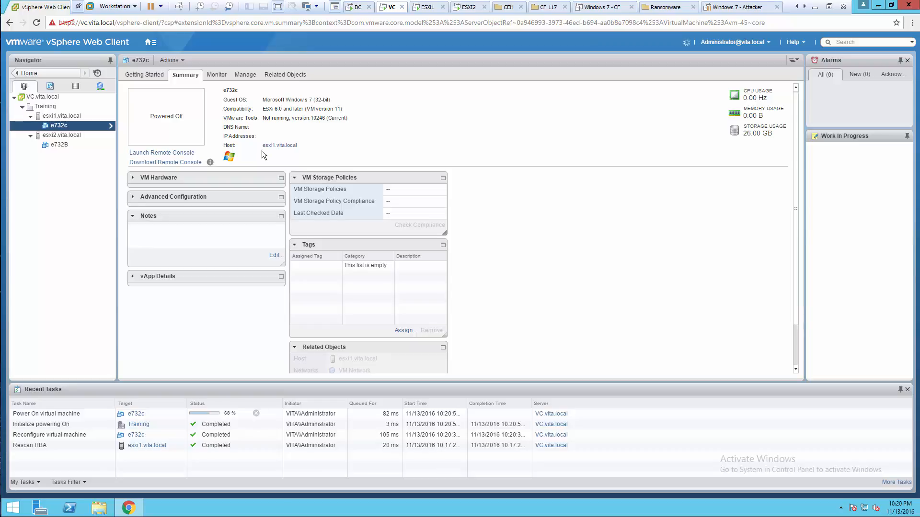
{"action": "left_click", "coordinate": [179, 61]}
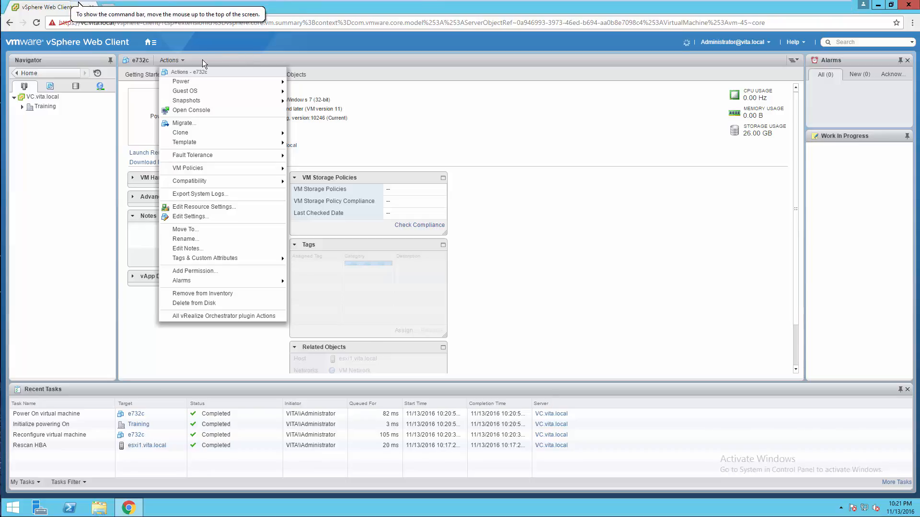
{"action": "left_click", "coordinate": [212, 111]}
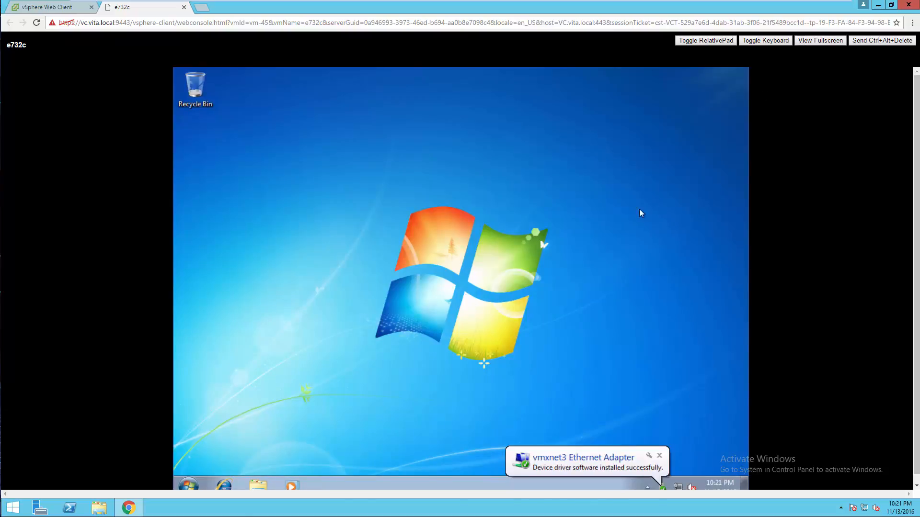
{"action": "left_click", "coordinate": [818, 42]}
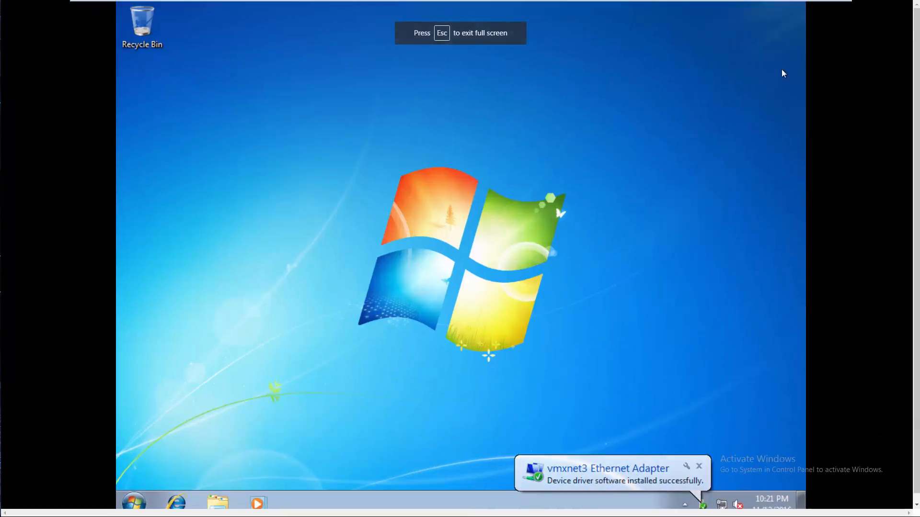
Open Disk Management in the guest's Computer Management and initialize Disk 1 with the MBR partition style.
{"action": "left_click", "coordinate": [218, 502]}
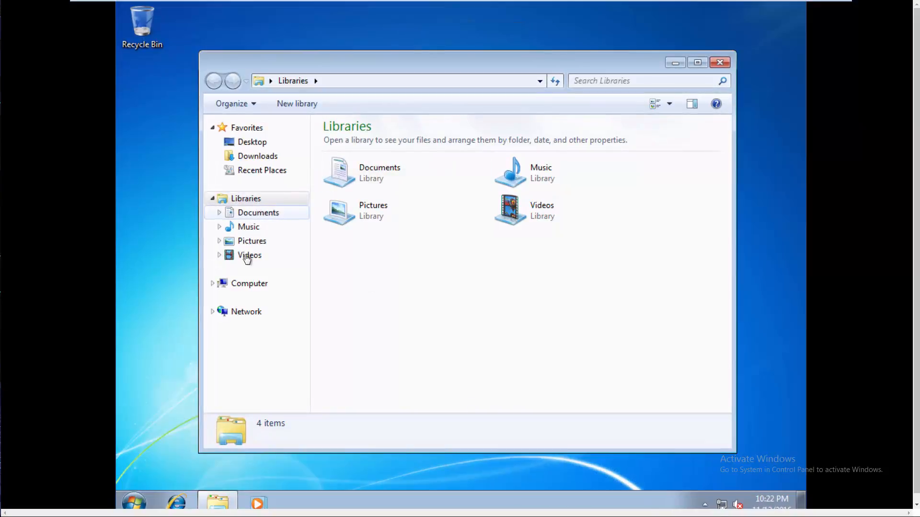
{"action": "right_click", "coordinate": [245, 285]}
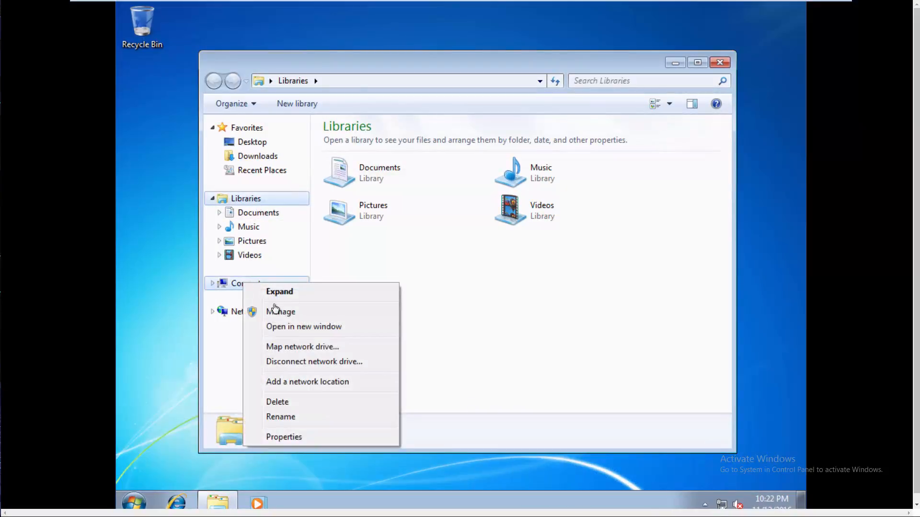
{"action": "left_click", "coordinate": [278, 314]}
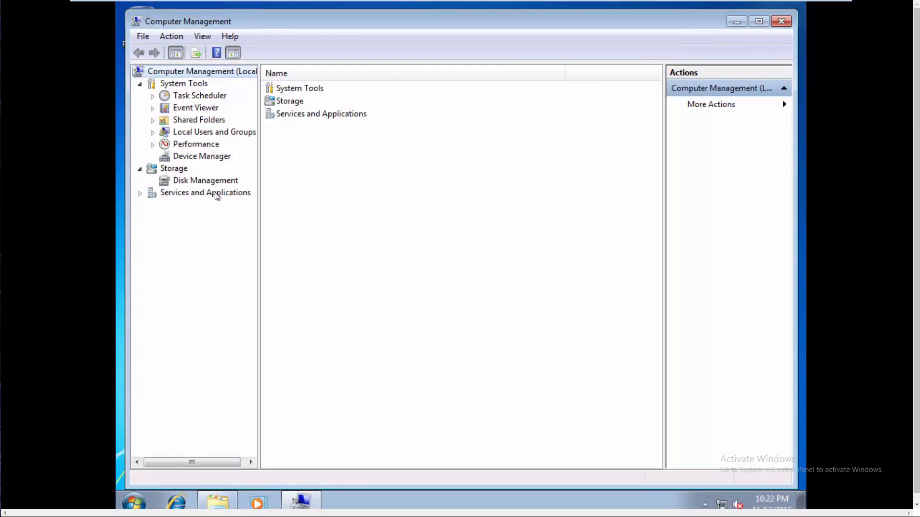
{"action": "left_click", "coordinate": [190, 183]}
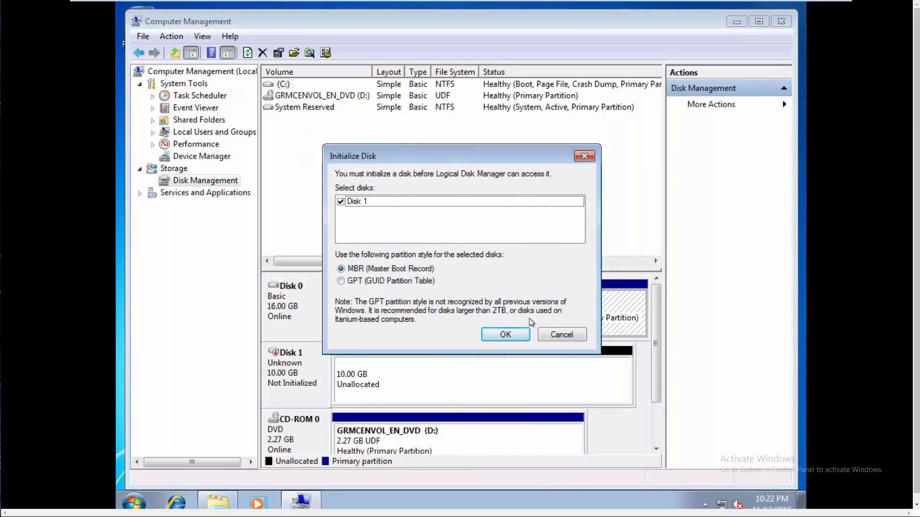
{"action": "left_click", "coordinate": [518, 335]}
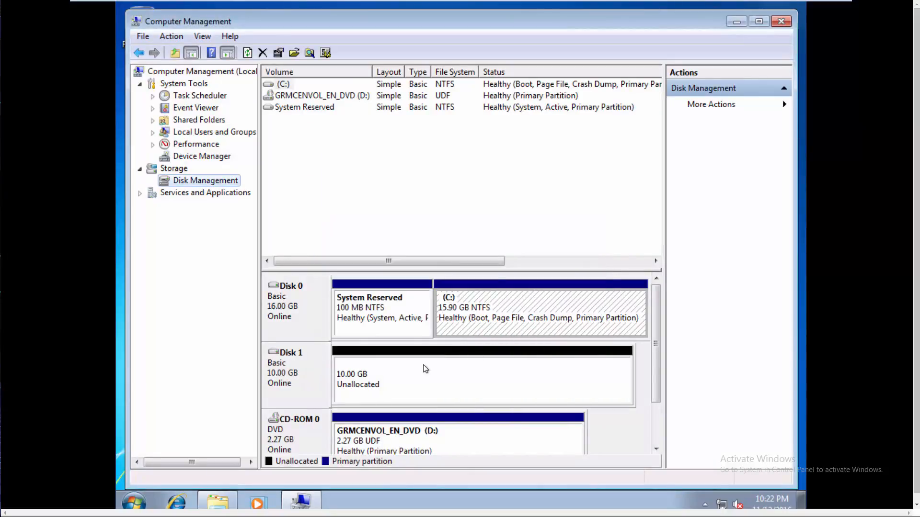
Create a simple volume on Disk 1's unallocated space using 10237 MB, drive letter E, NTFS quick format and the label Extra Drive.
{"action": "right_click", "coordinate": [401, 380]}
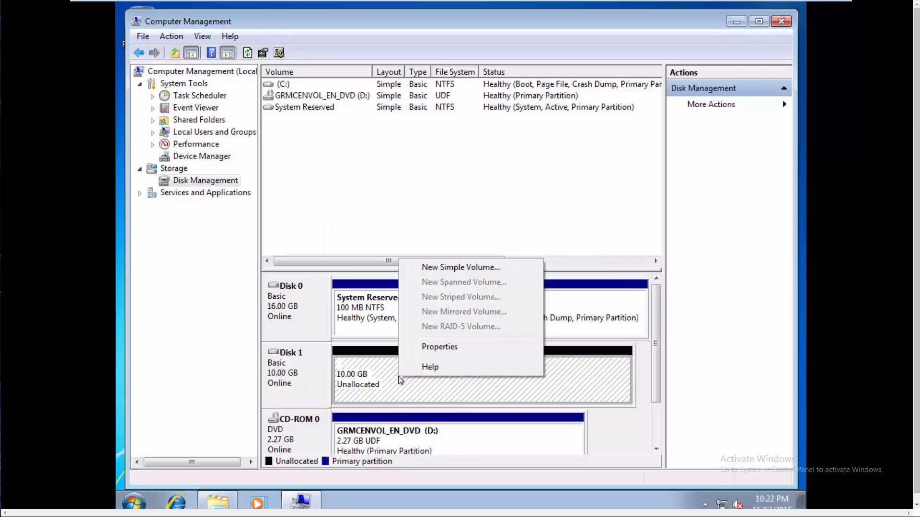
{"action": "left_click", "coordinate": [446, 268]}
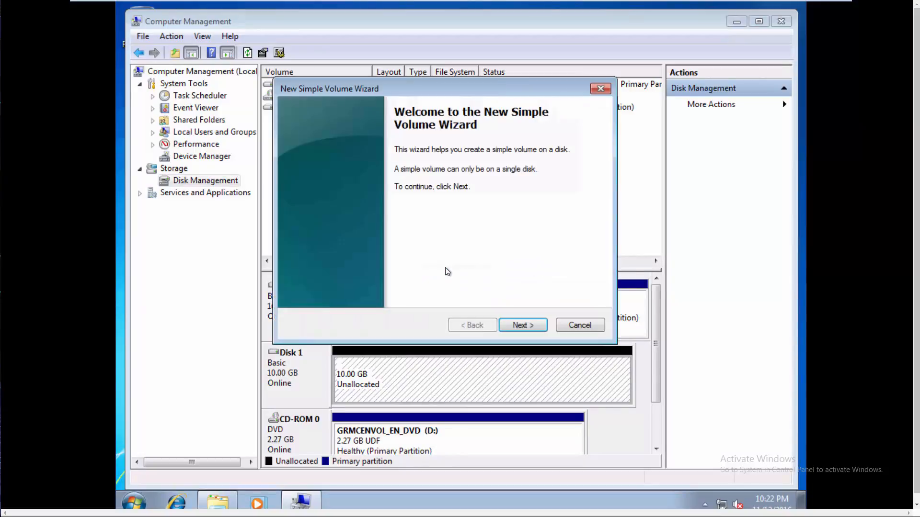
{"action": "left_click", "coordinate": [511, 326]}
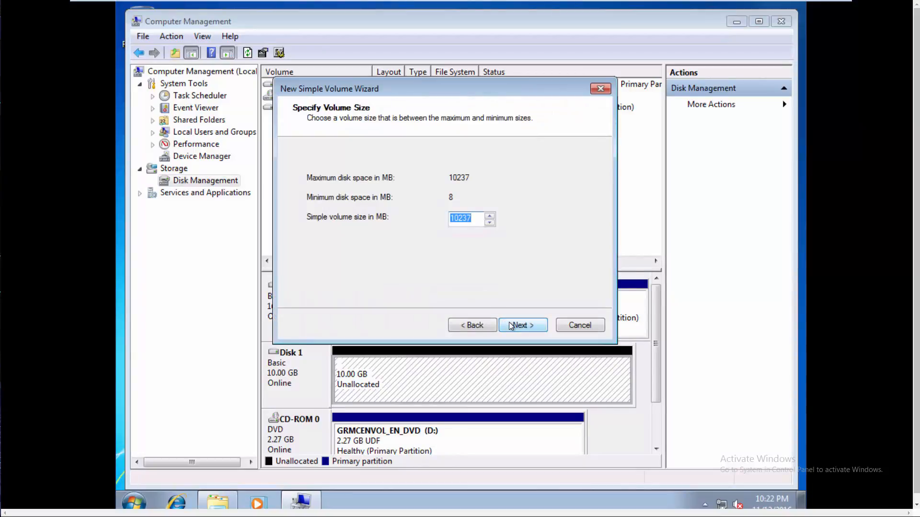
{"action": "left_click", "coordinate": [511, 326]}
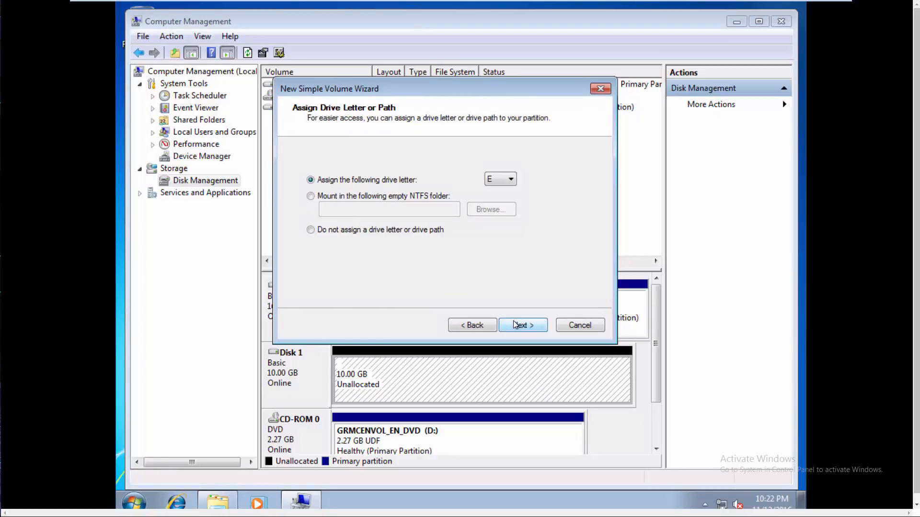
{"action": "left_click", "coordinate": [515, 325]}
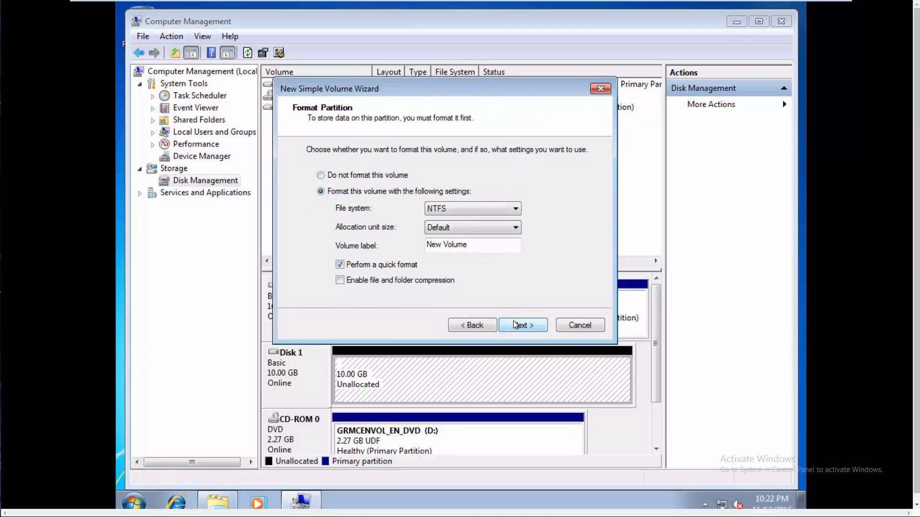
{"action": "left_click_drag", "start_coordinate": [465, 245], "coordinate": [417, 246]}
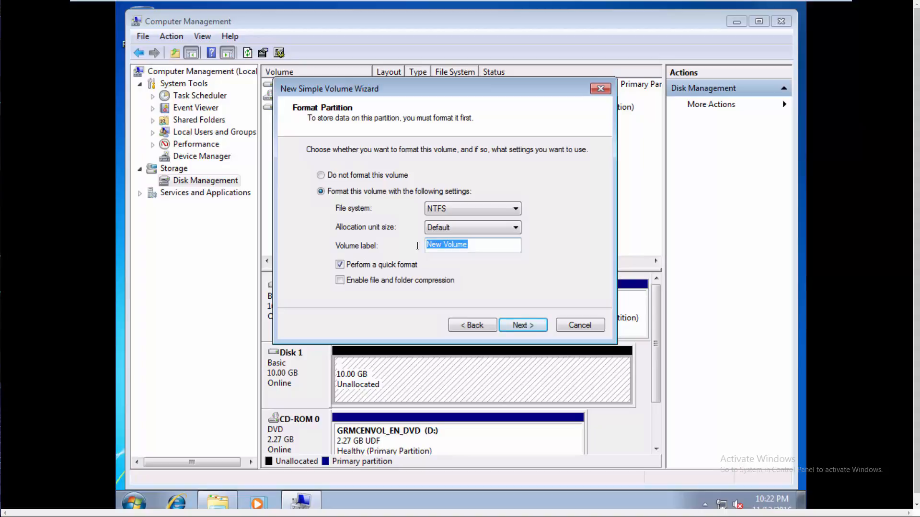
{"action": "type", "text": "Extra Drive"}
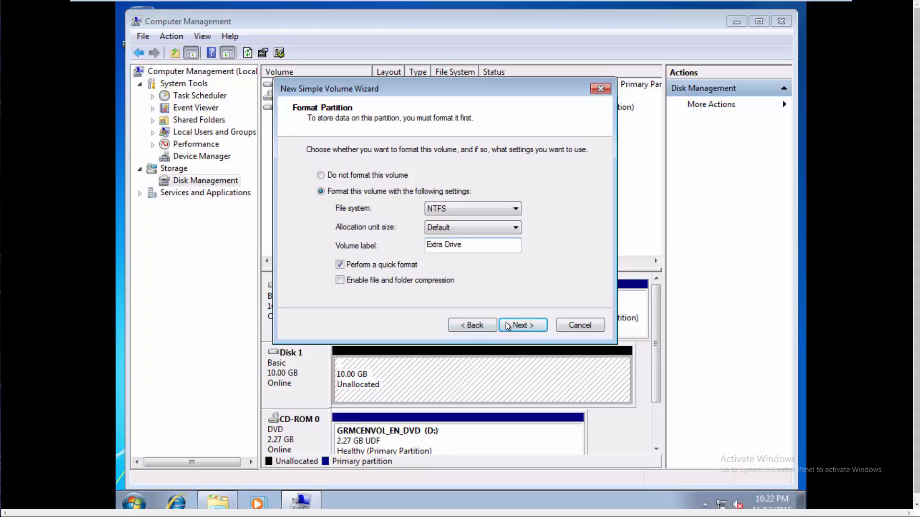
{"action": "left_click", "coordinate": [523, 325]}
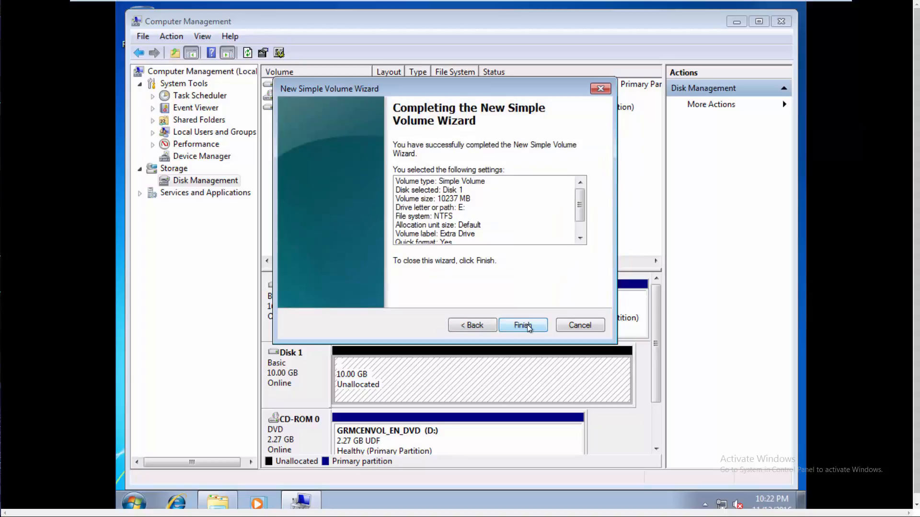
{"action": "left_click", "coordinate": [523, 326]}
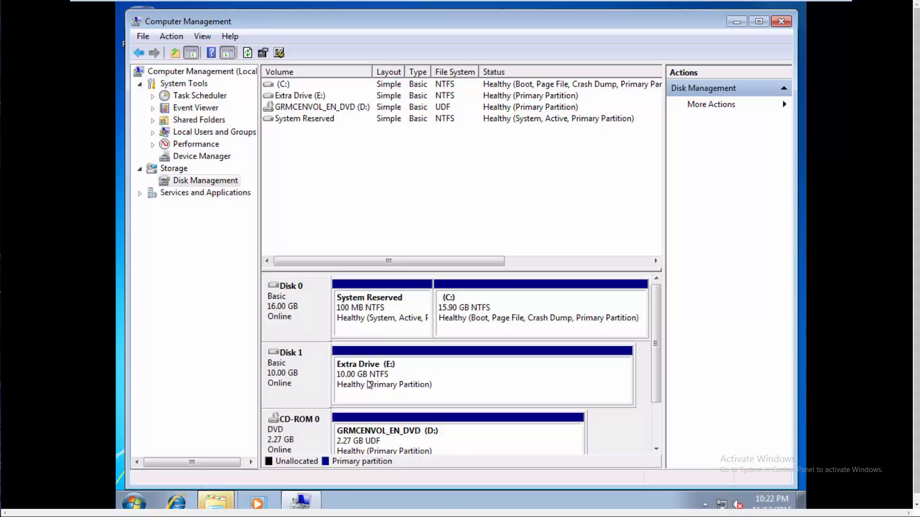
Open Extra Drive (E:) in Windows Explorer, create a folder with the default name in it, and close the window.
{"action": "mouse_move", "coordinate": [229, 506]}
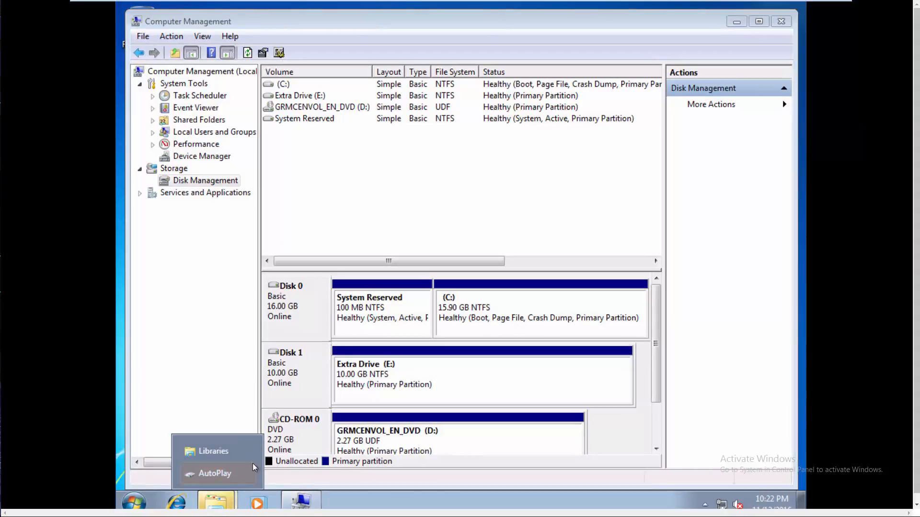
{"action": "left_click", "coordinate": [227, 475]}
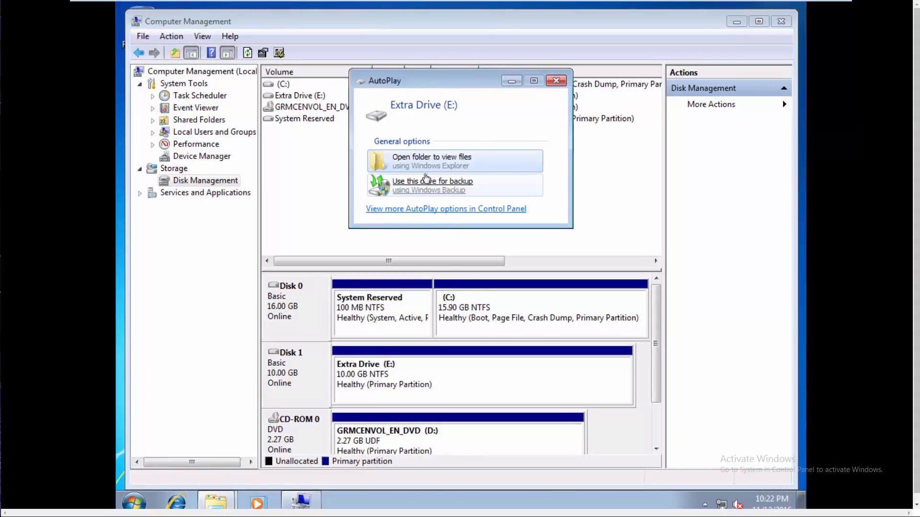
{"action": "left_click", "coordinate": [420, 163]}
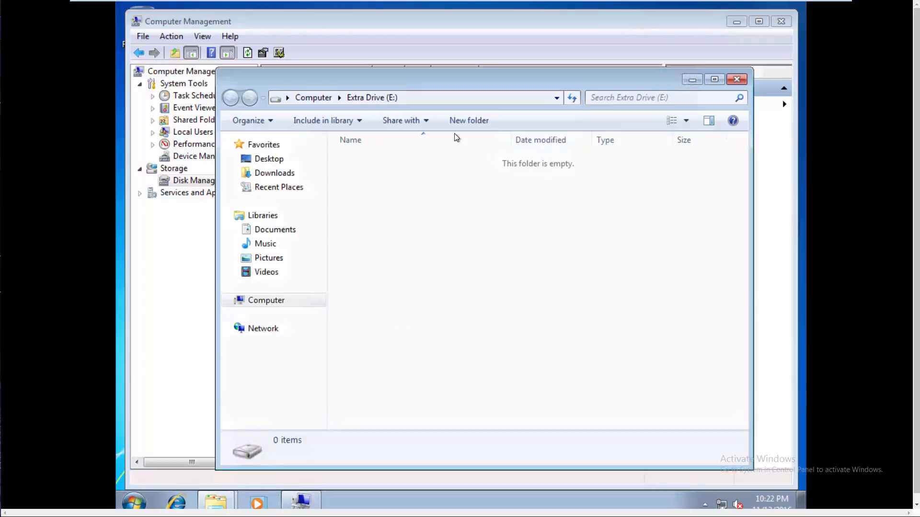
{"action": "right_click", "coordinate": [412, 221]}
{"action": "mouse_move", "coordinate": [470, 373]}
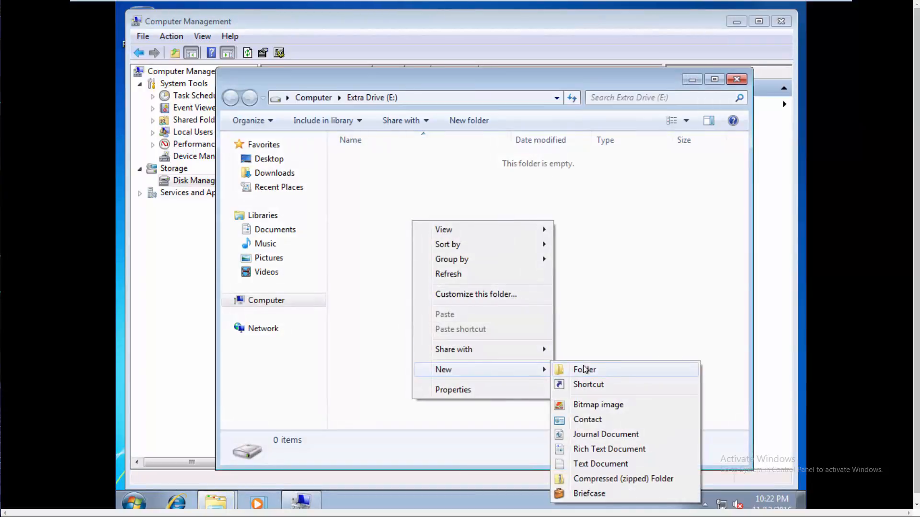
{"action": "left_click", "coordinate": [583, 369]}
{"action": "key", "text": "Return"}
{"action": "left_click", "coordinate": [487, 317]}
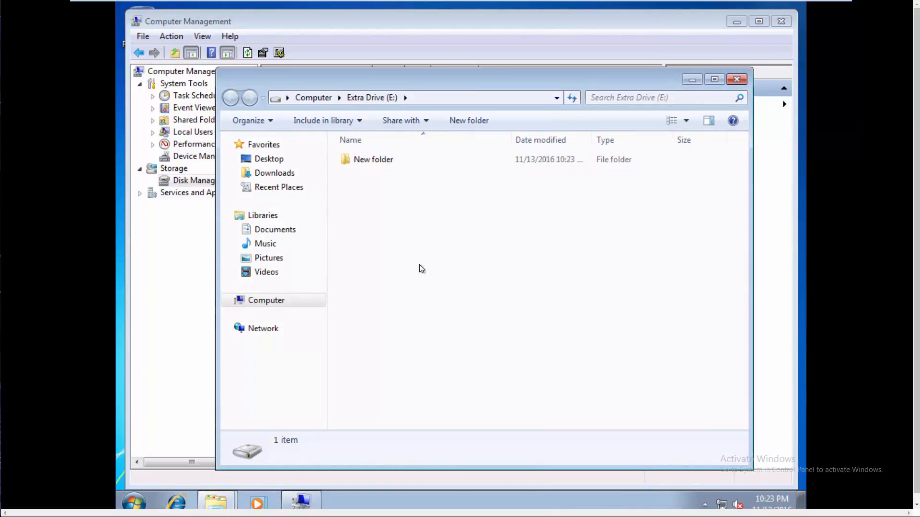
{"action": "left_click", "coordinate": [366, 163]}
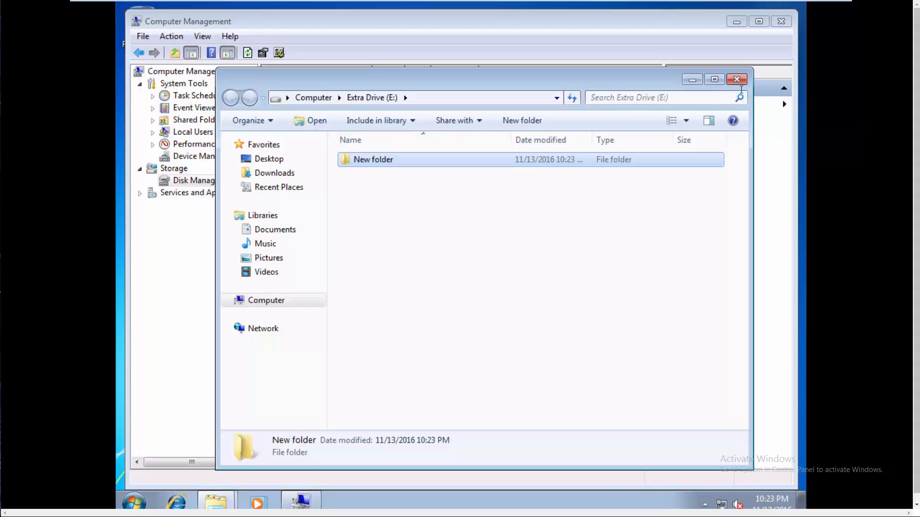
{"action": "left_click", "coordinate": [736, 80]}
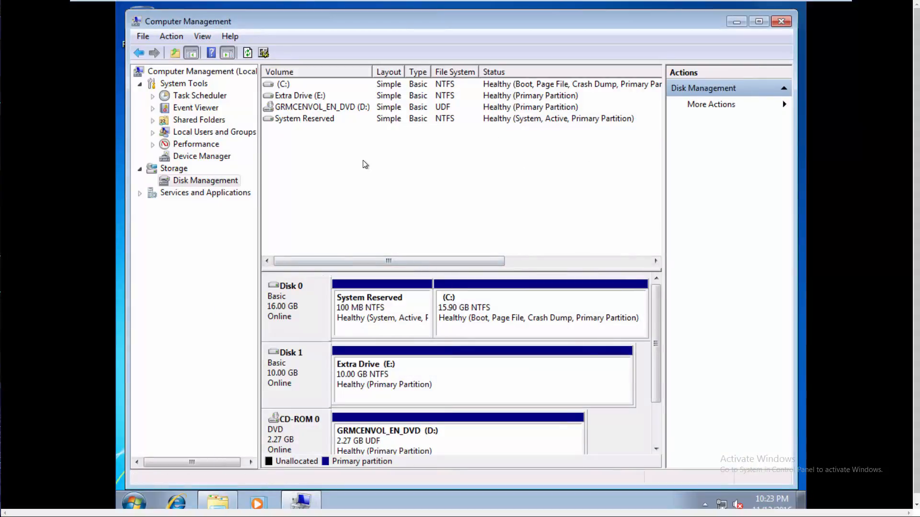
Compare the C: and Extra Drive (E:) volumes in Disk Management, and view the guest's drives under Computer in Windows Explorer.
{"action": "left_click", "coordinate": [482, 315]}
{"action": "left_click", "coordinate": [444, 391]}
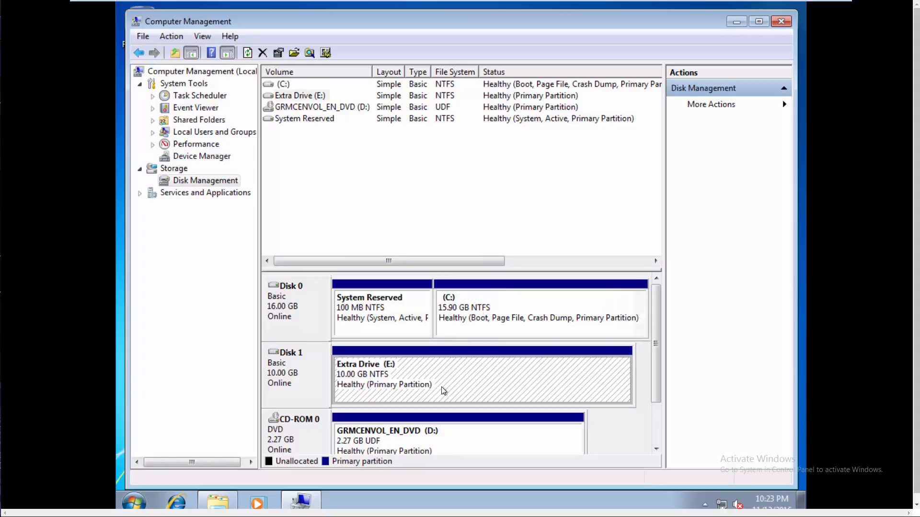
{"action": "left_click", "coordinate": [499, 321]}
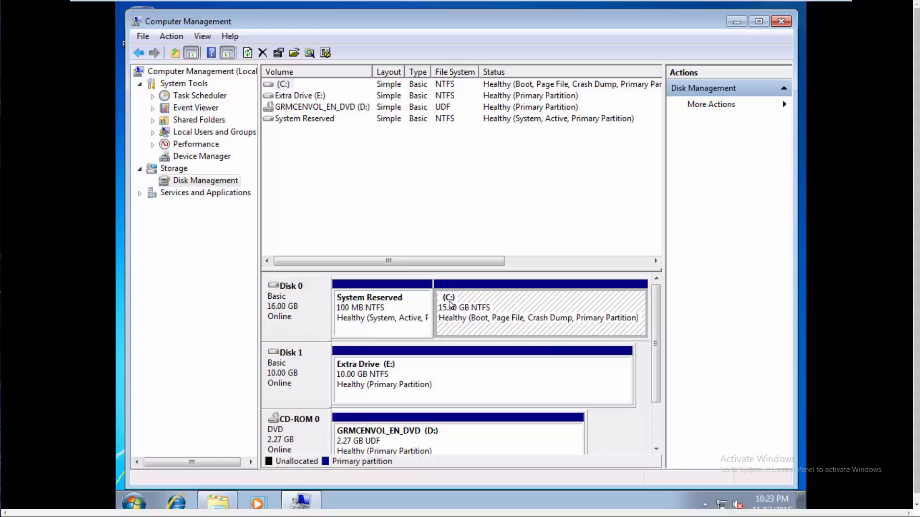
{"action": "right_click", "coordinate": [218, 501]}
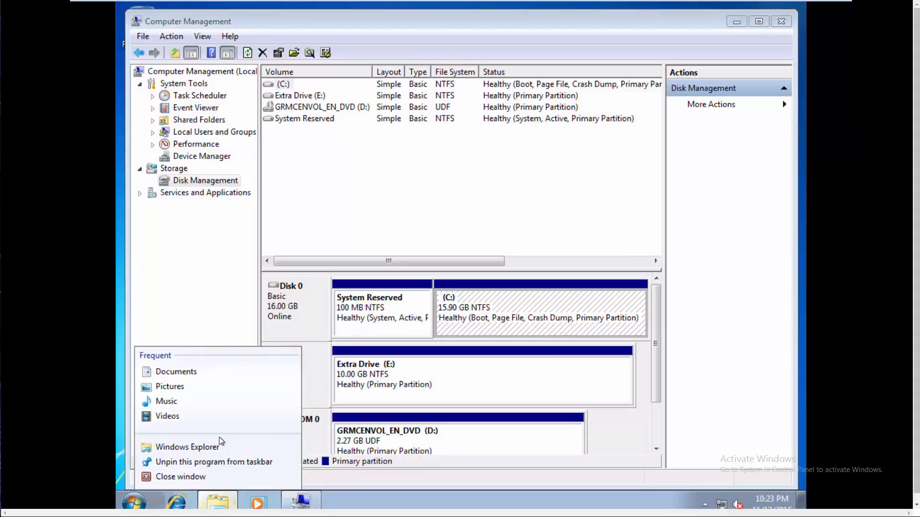
{"action": "left_click", "coordinate": [165, 447]}
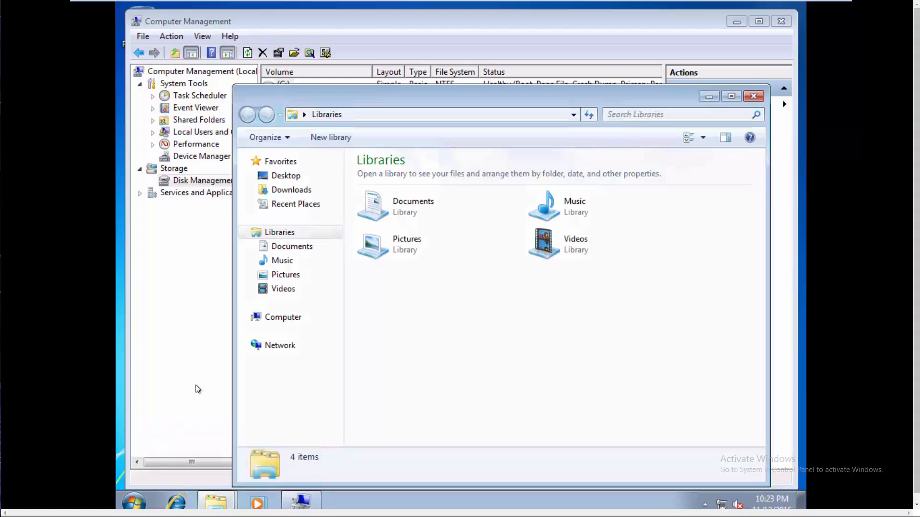
{"action": "left_click", "coordinate": [285, 318]}
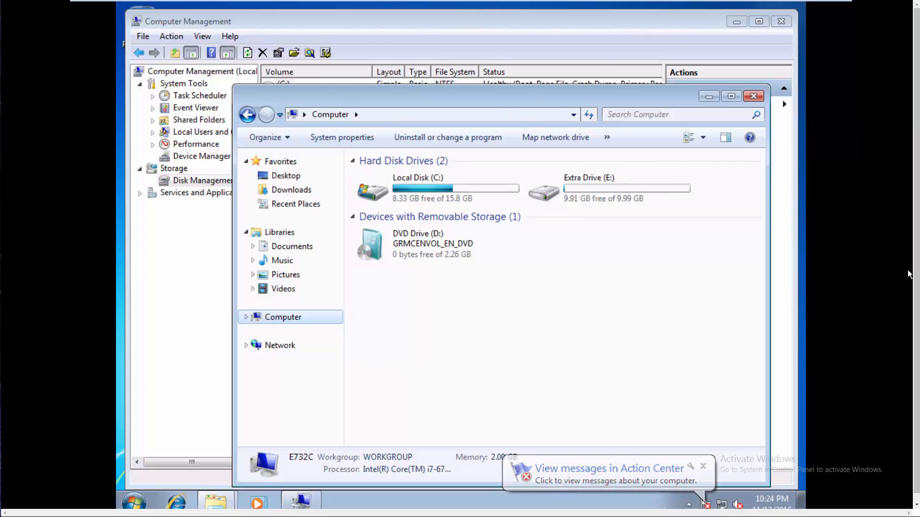
Leave the full-screen console and set Hard disk 1 of virtual machine e732c to 25 GB in the vSphere Web Client.
{"action": "key", "text": "Escape"}
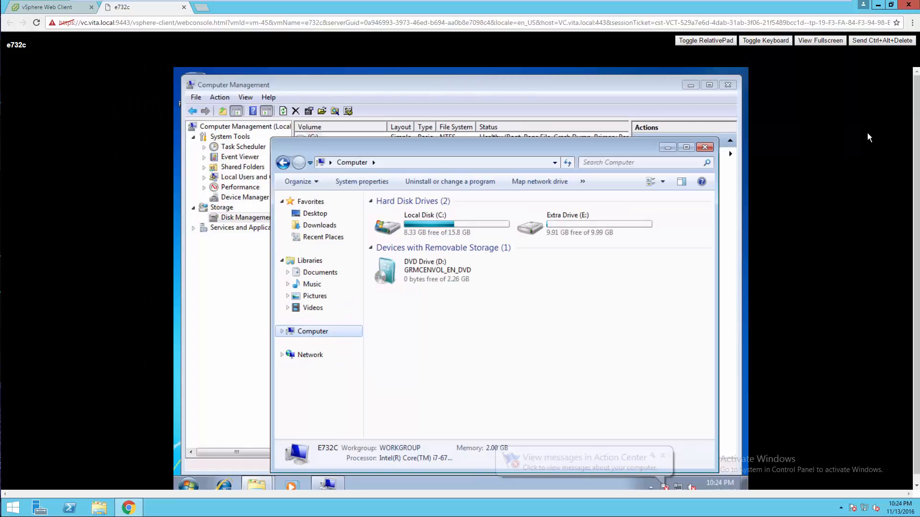
{"action": "left_click", "coordinate": [34, 7]}
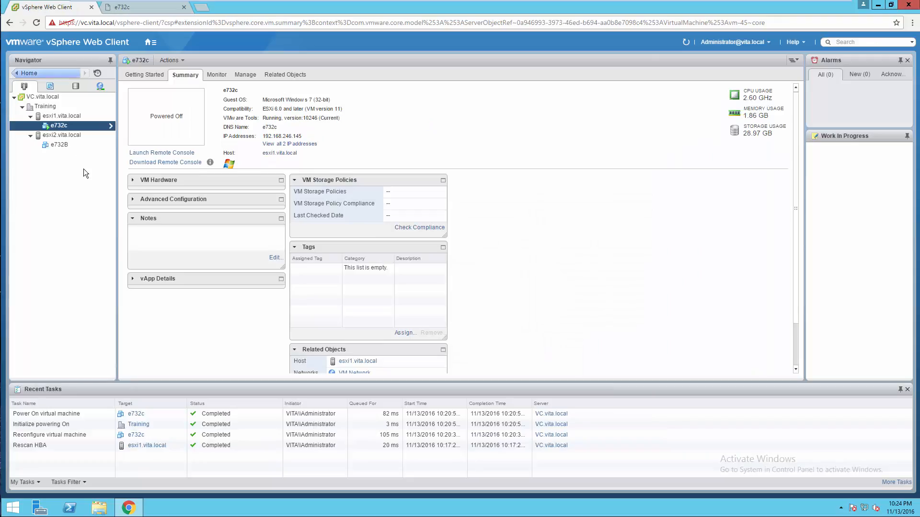
{"action": "right_click", "coordinate": [68, 129]}
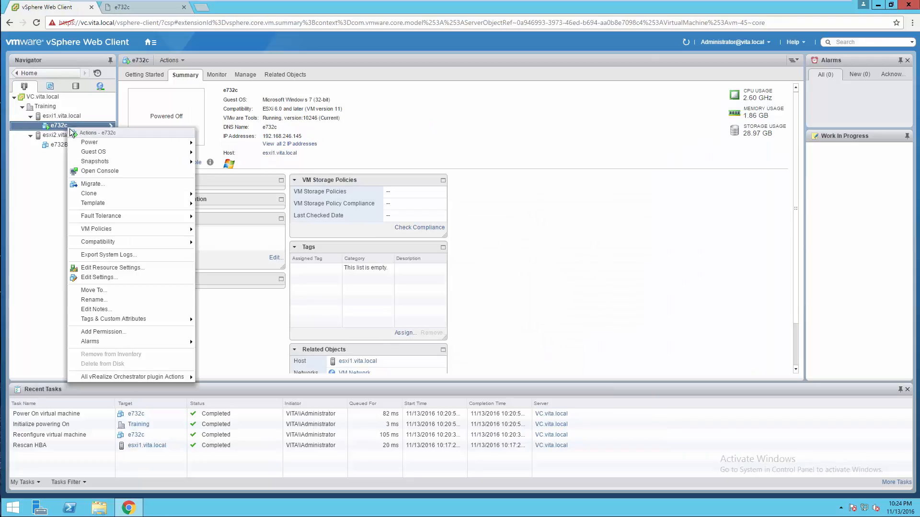
{"action": "left_click", "coordinate": [101, 277]}
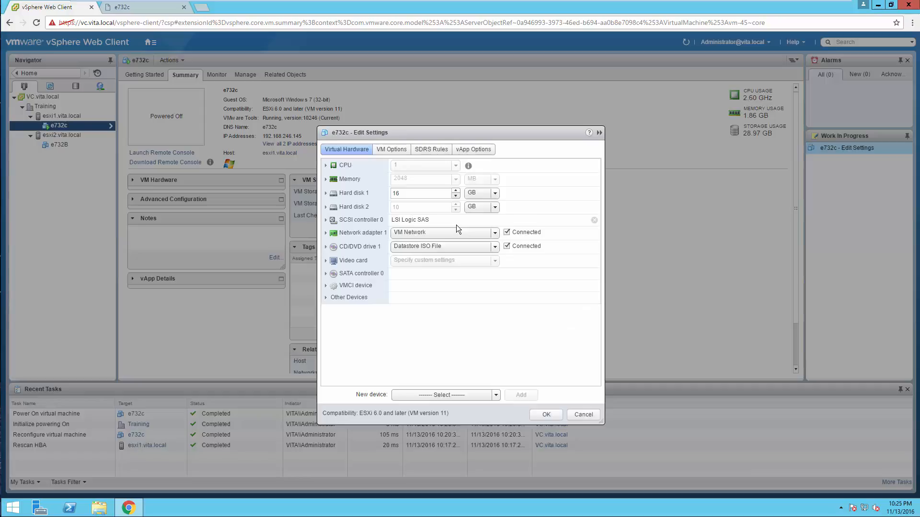
{"action": "left_click", "coordinate": [437, 194]}
{"action": "type", "text": "25"}
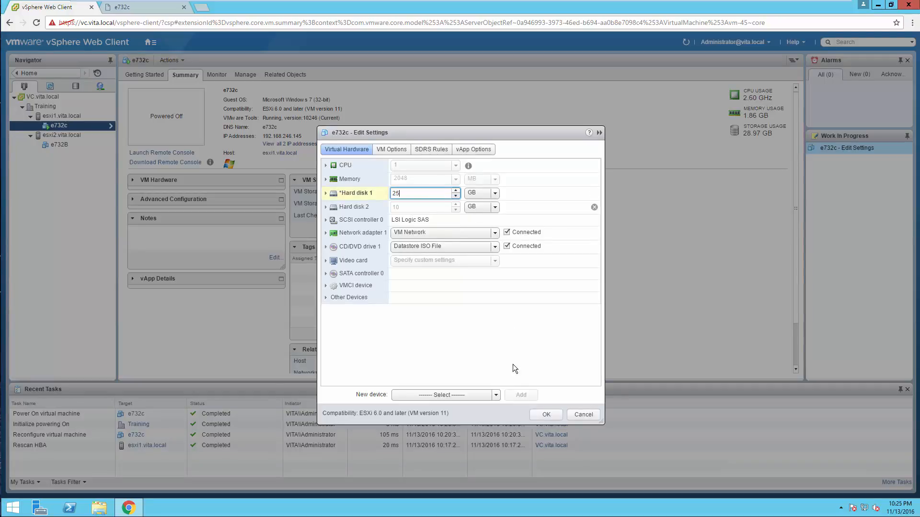
{"action": "left_click", "coordinate": [546, 415]}
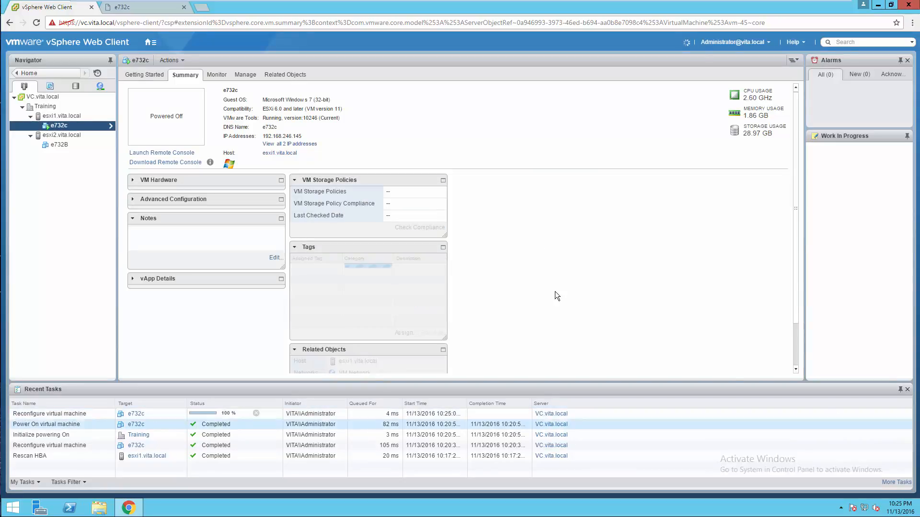
Return to the e732c console and refresh the guest's Disk Management view.
{"action": "left_click", "coordinate": [133, 10]}
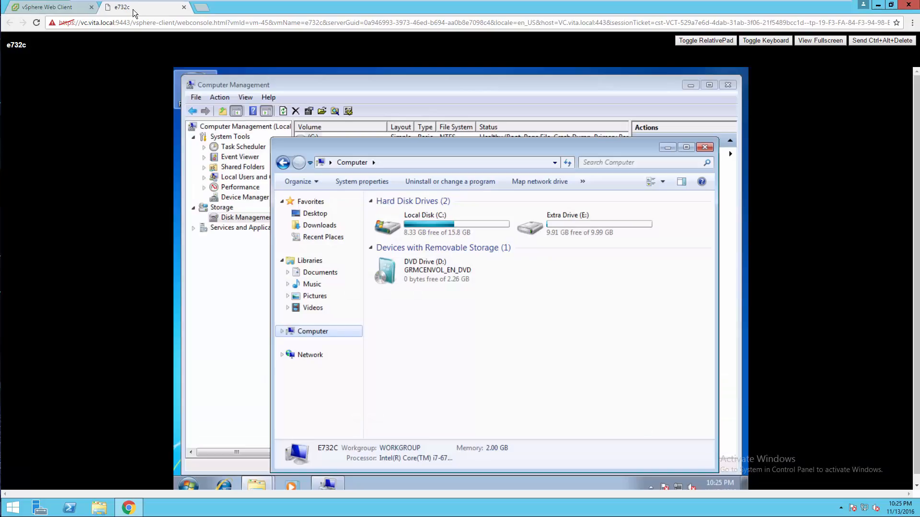
{"action": "left_click", "coordinate": [588, 102]}
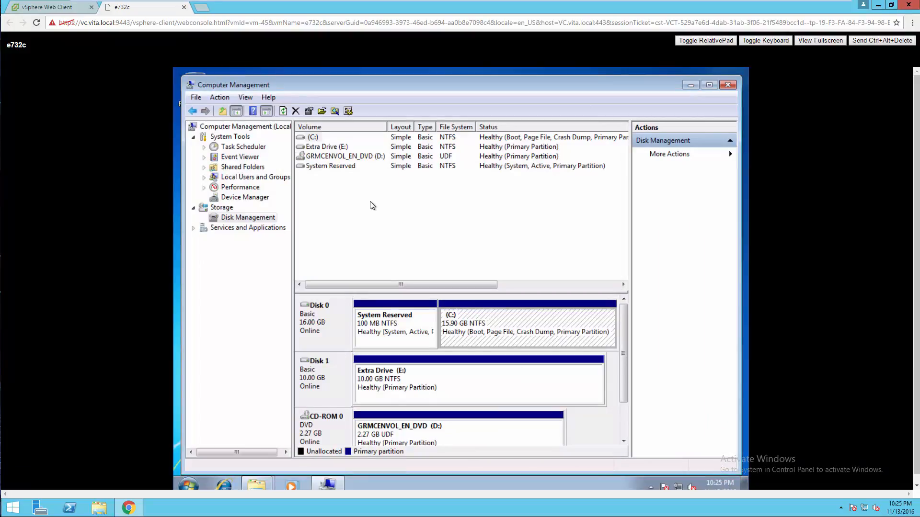
{"action": "left_click", "coordinate": [217, 99]}
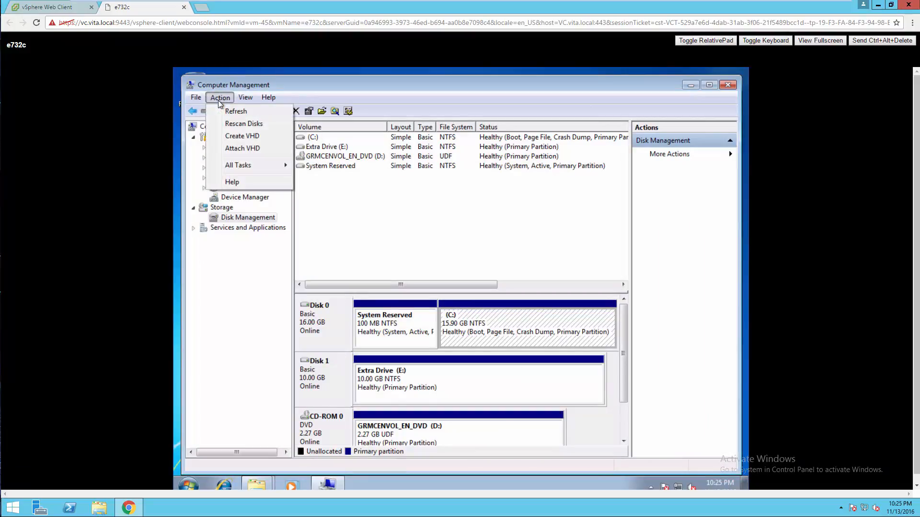
{"action": "left_click", "coordinate": [236, 112]}
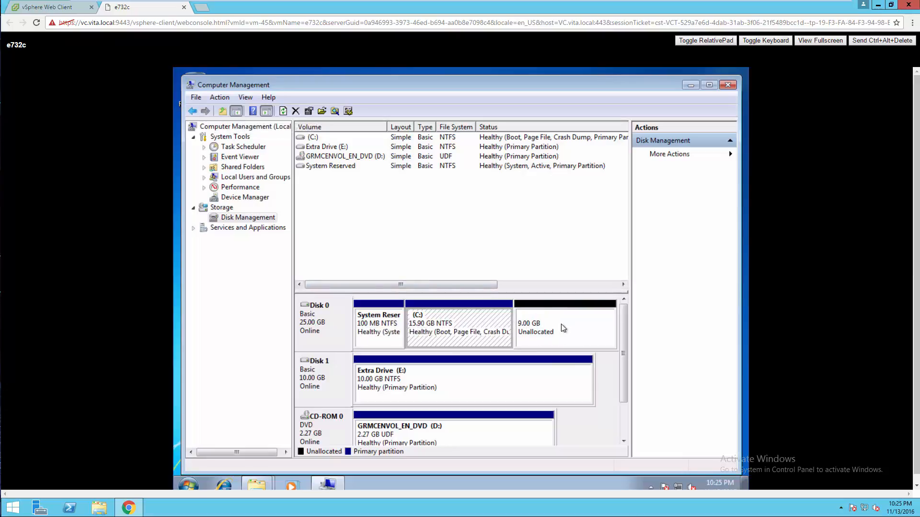
Extend the C: volume on Disk 0 by 9215 MB of unallocated space.
{"action": "right_click", "coordinate": [481, 311]}
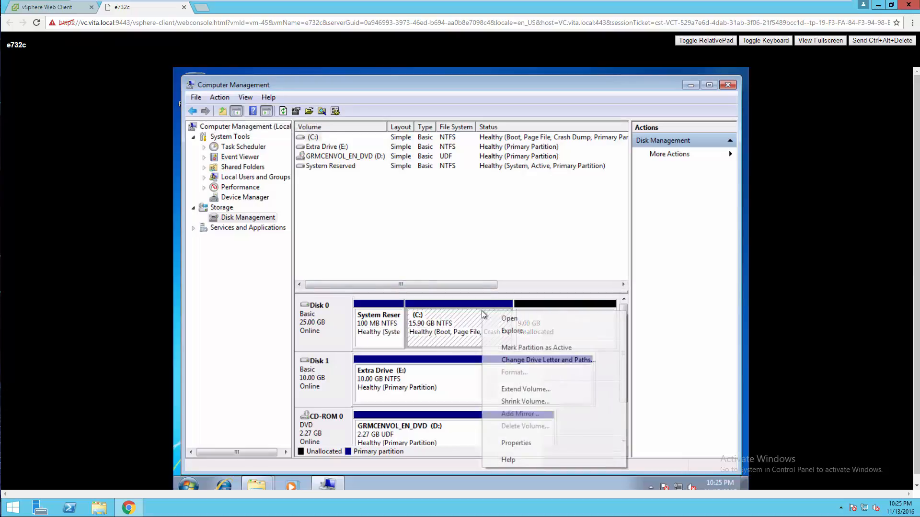
{"action": "left_click", "coordinate": [515, 389]}
{"action": "left_click", "coordinate": [511, 345]}
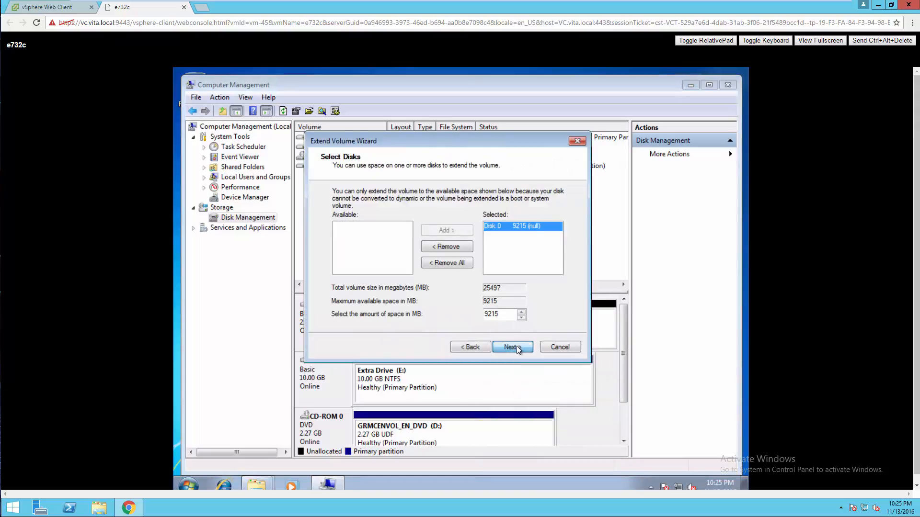
{"action": "left_click", "coordinate": [515, 349]}
{"action": "left_click", "coordinate": [516, 346]}
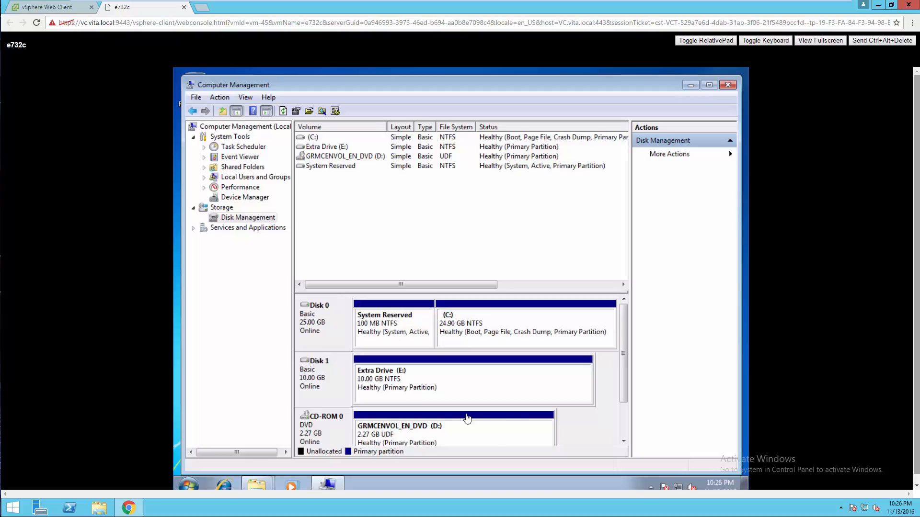
Check the guest's drives under Computer, its System properties and the processor listed in Device Manager, and close these system windows.
{"action": "right_click", "coordinate": [261, 486]}
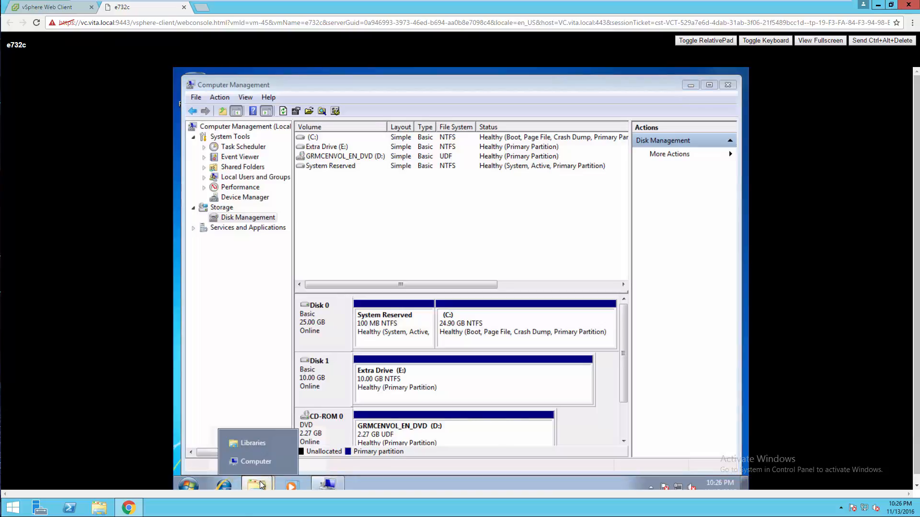
{"action": "left_click", "coordinate": [260, 459]}
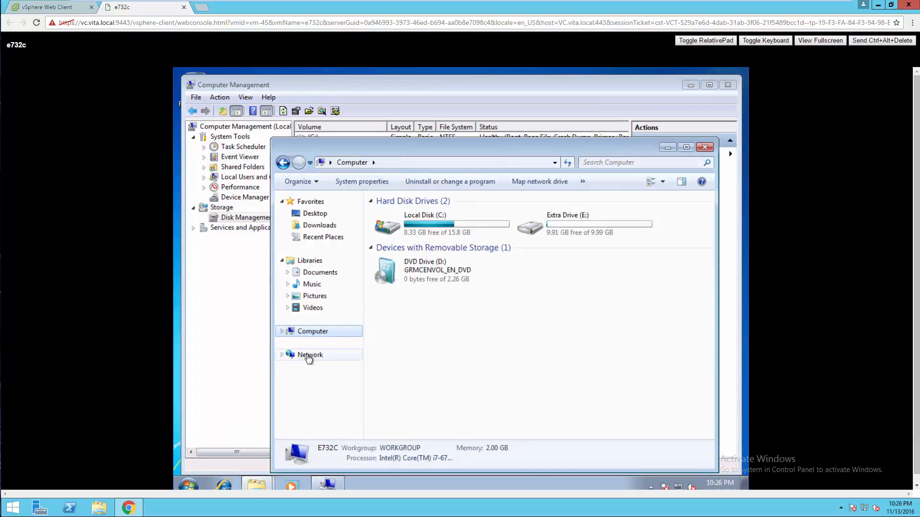
{"action": "right_click", "coordinate": [312, 332]}
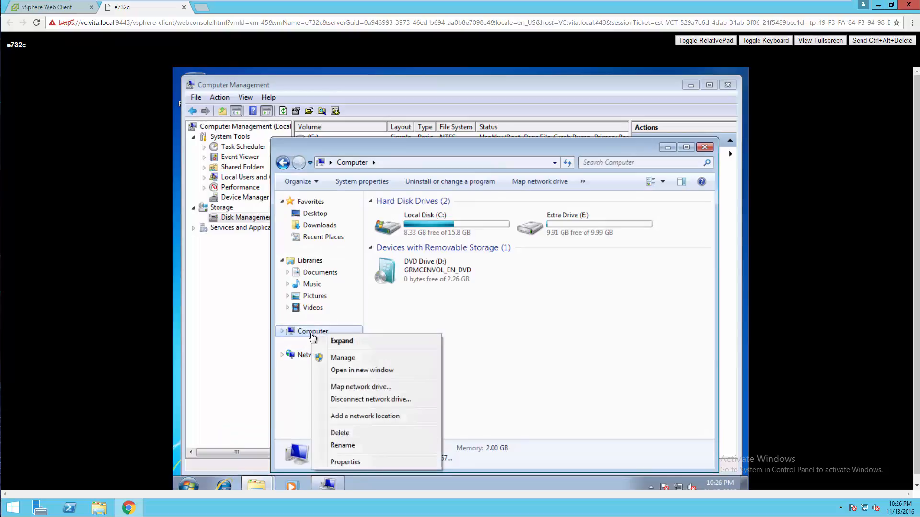
{"action": "left_click", "coordinate": [350, 463]}
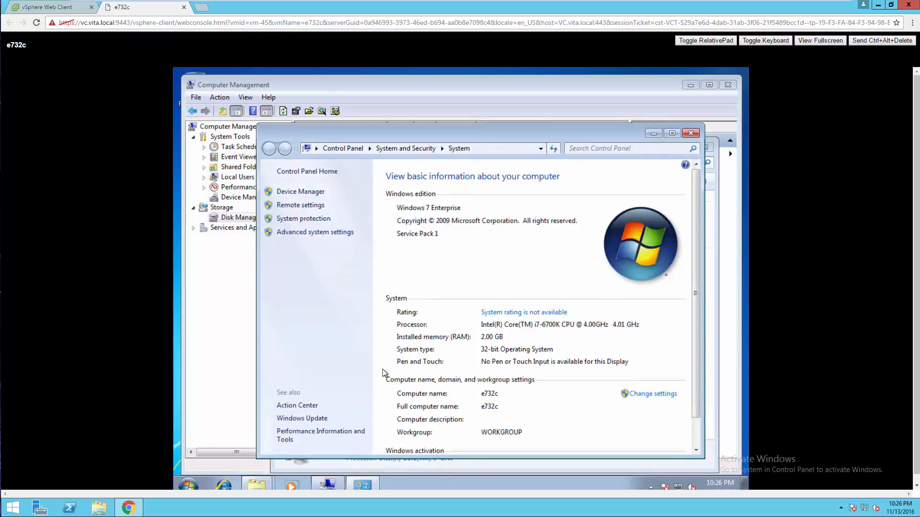
{"action": "left_click", "coordinate": [292, 192]}
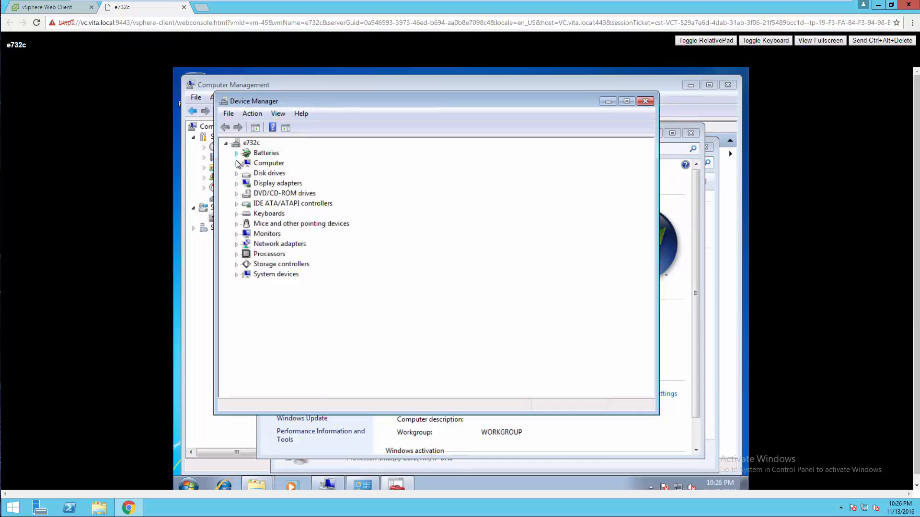
{"action": "left_click", "coordinate": [236, 254]}
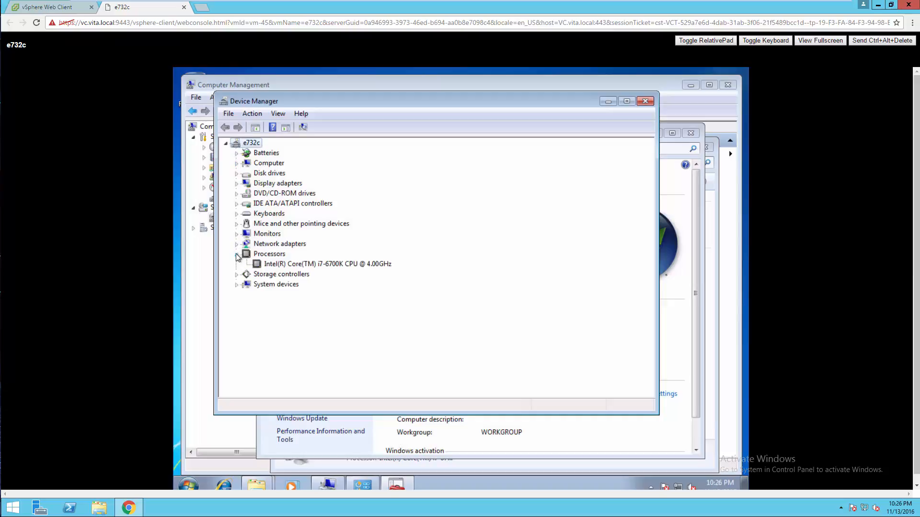
{"action": "left_click", "coordinate": [383, 265]}
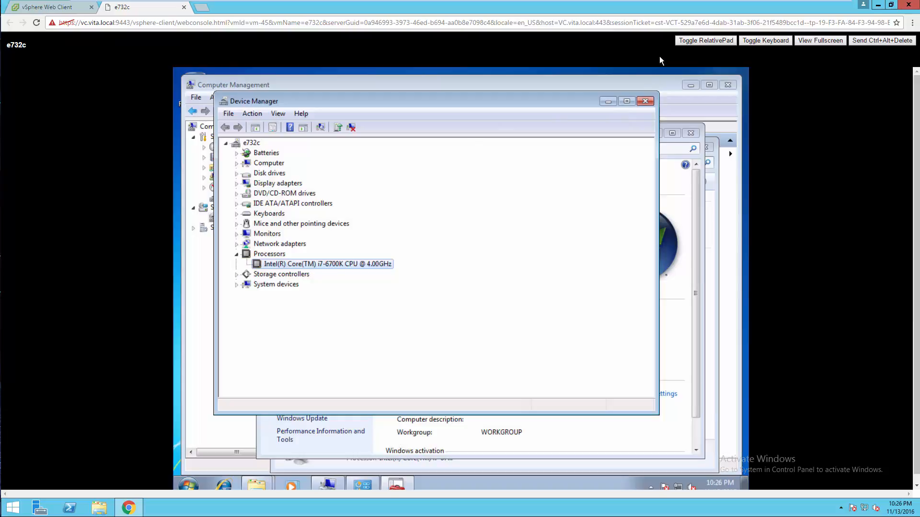
{"action": "left_click", "coordinate": [690, 133]}
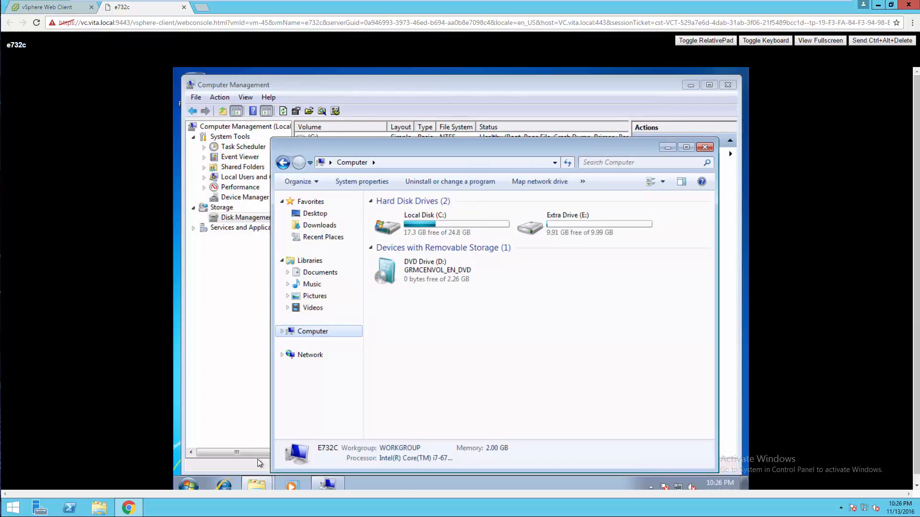
Shut down the guest operating system of e732c and close its console.
{"action": "left_click", "coordinate": [189, 485]}
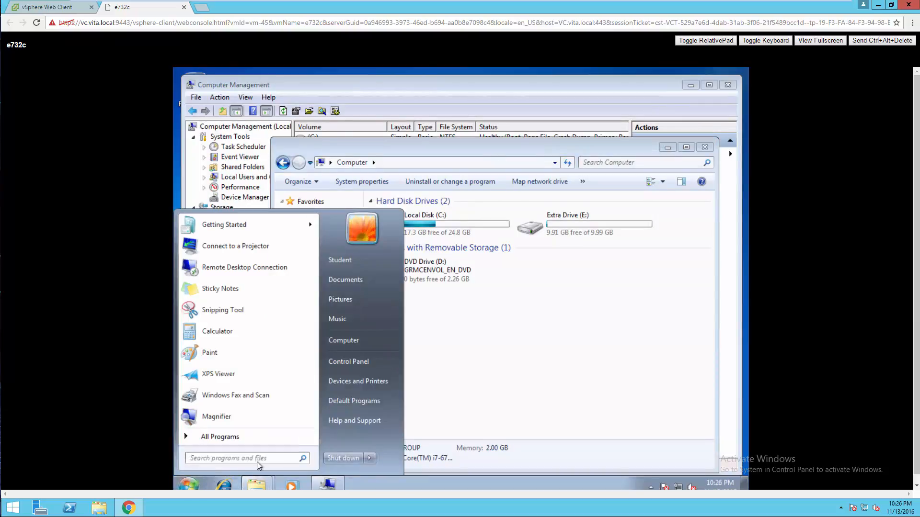
{"action": "left_click", "coordinate": [343, 458]}
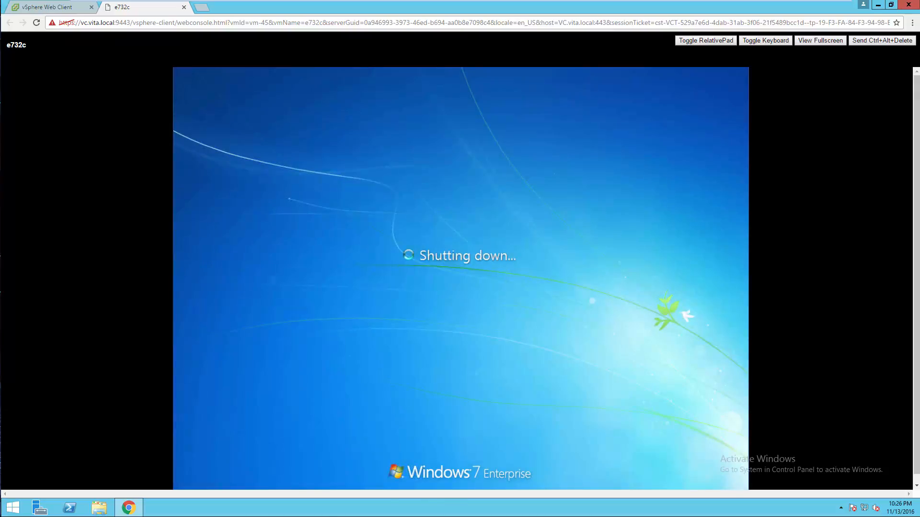
{"action": "left_click", "coordinate": [184, 7]}
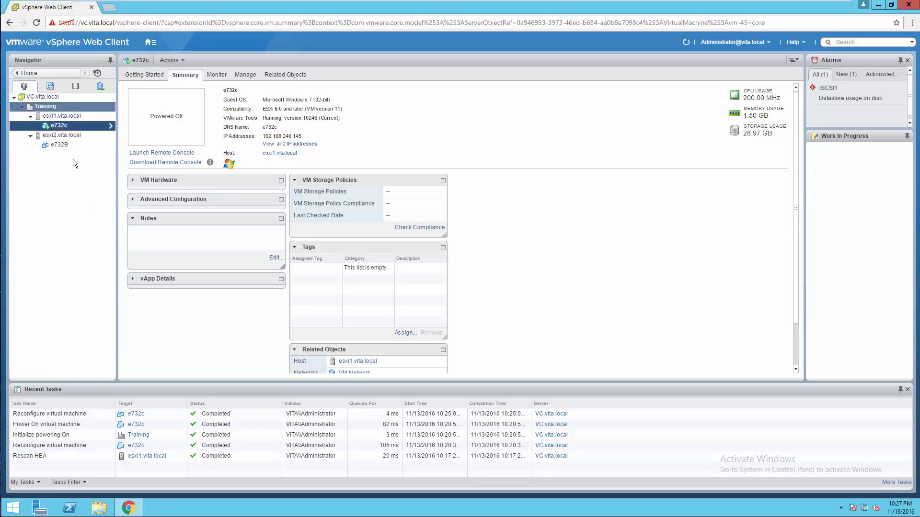
Open datastore iSCSI1 from the summary of virtual machine e732c and reset its disk usage alarm to green.
{"action": "left_click", "coordinate": [237, 74]}
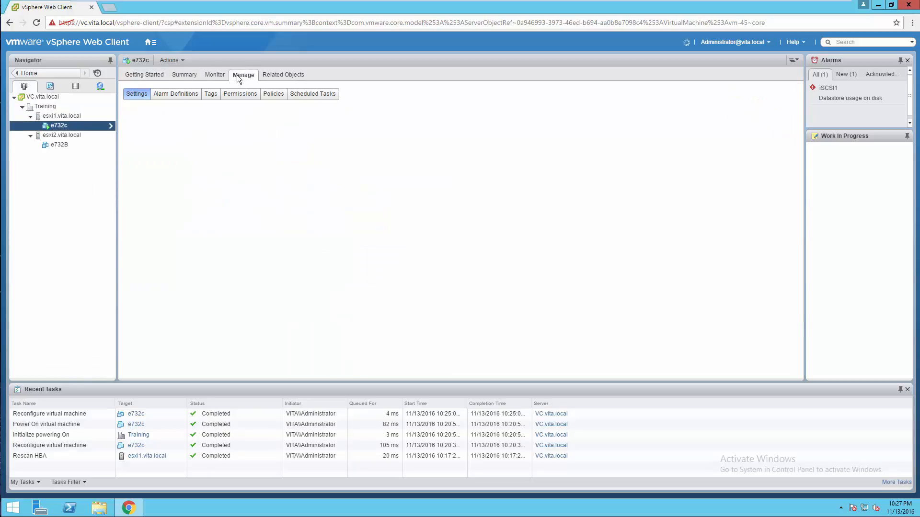
{"action": "left_click", "coordinate": [187, 75]}
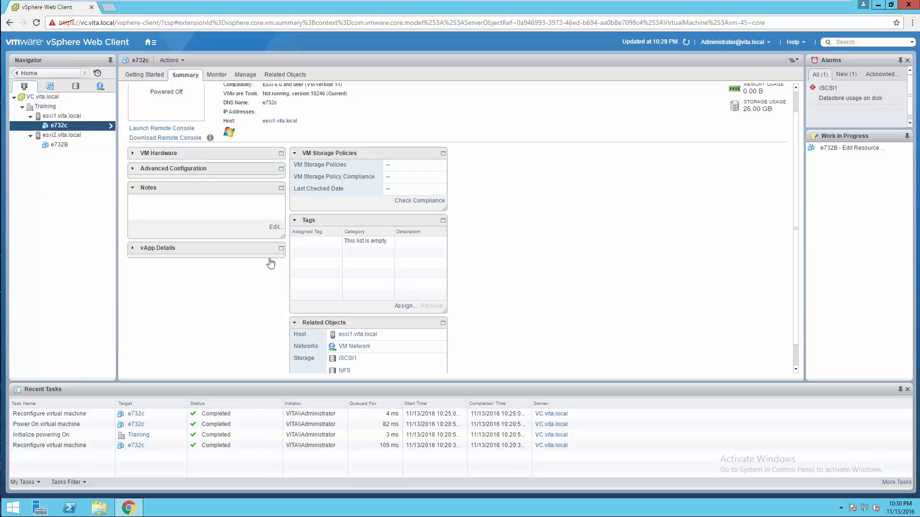
{"action": "scroll", "coordinate": [564, 309], "scroll_direction": "down", "scroll_amount": 1}
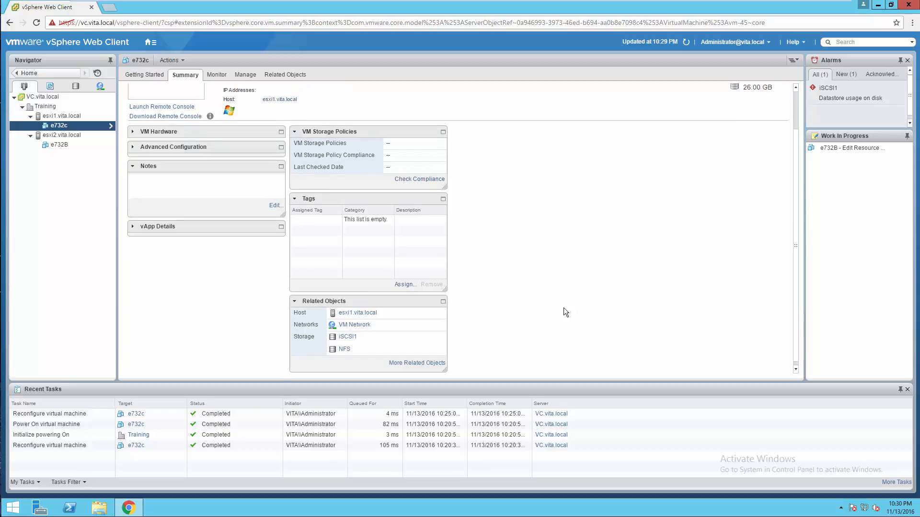
{"action": "left_click", "coordinate": [347, 339]}
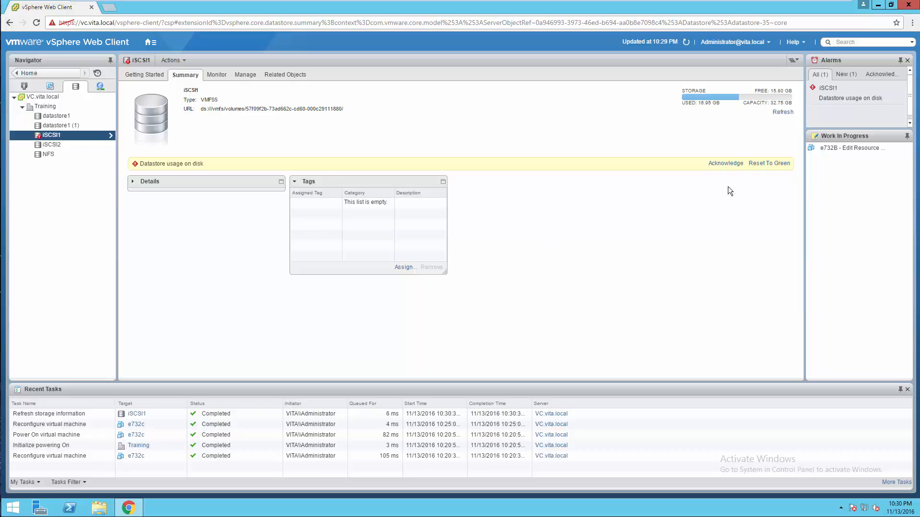
{"action": "left_click", "coordinate": [759, 165]}
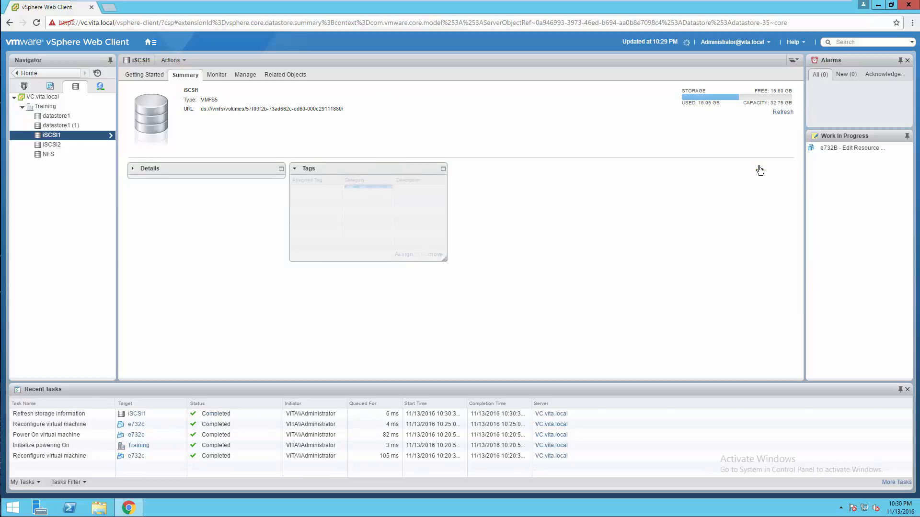
Browse the files of datastore iSCSI1, open the e732c folder and check the actions available for e732c.vmdk.
{"action": "right_click", "coordinate": [58, 135]}
{"action": "left_click", "coordinate": [77, 151]}
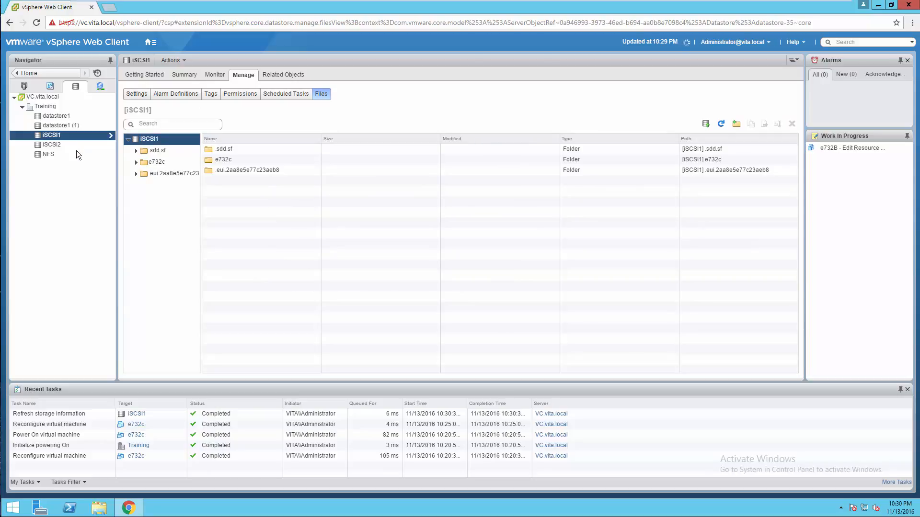
{"action": "left_click", "coordinate": [267, 153]}
{"action": "double_click", "coordinate": [237, 158]}
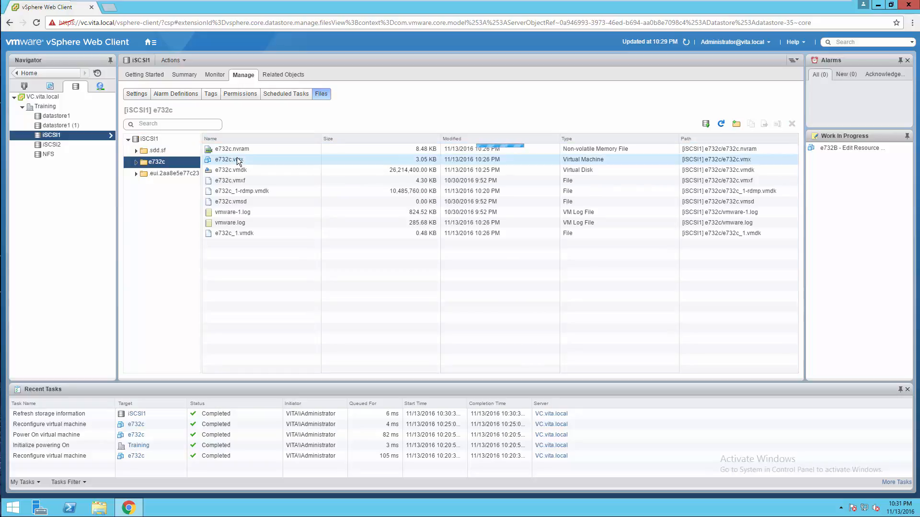
{"action": "left_click", "coordinate": [410, 173]}
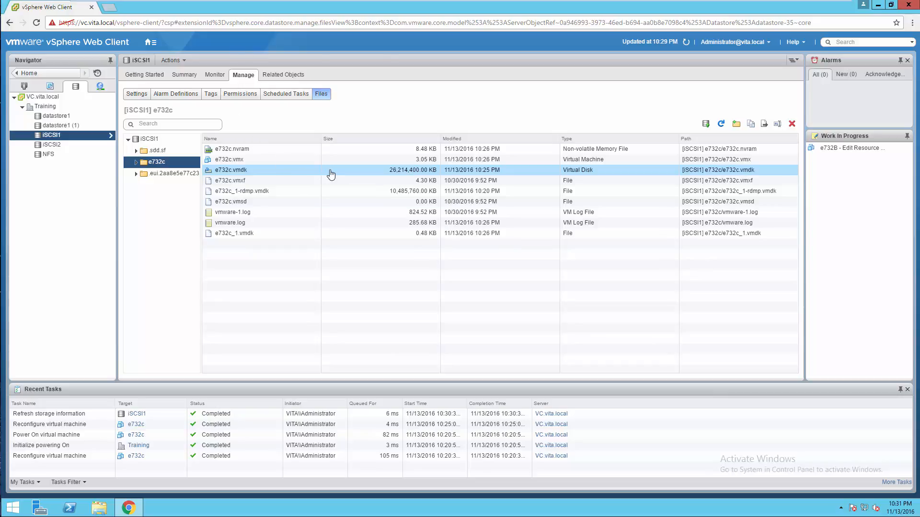
{"action": "right_click", "coordinate": [235, 173]}
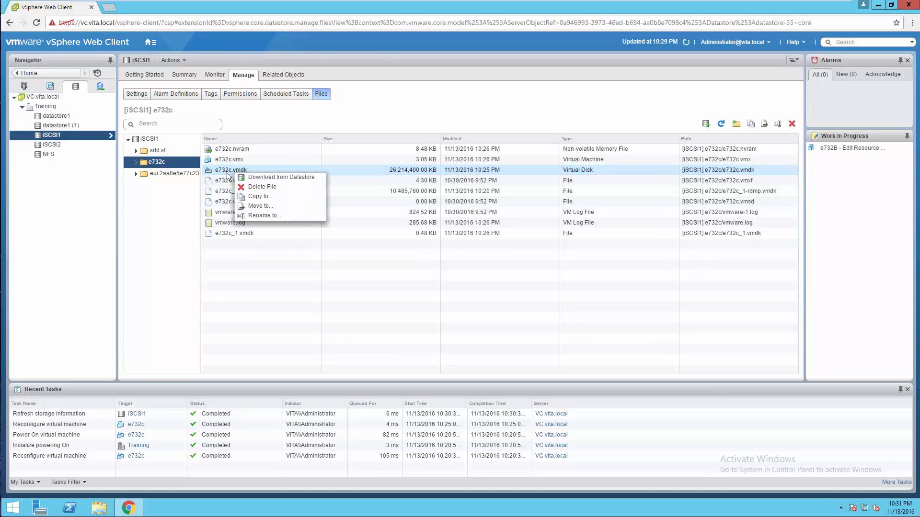
{"action": "left_click", "coordinate": [227, 176]}
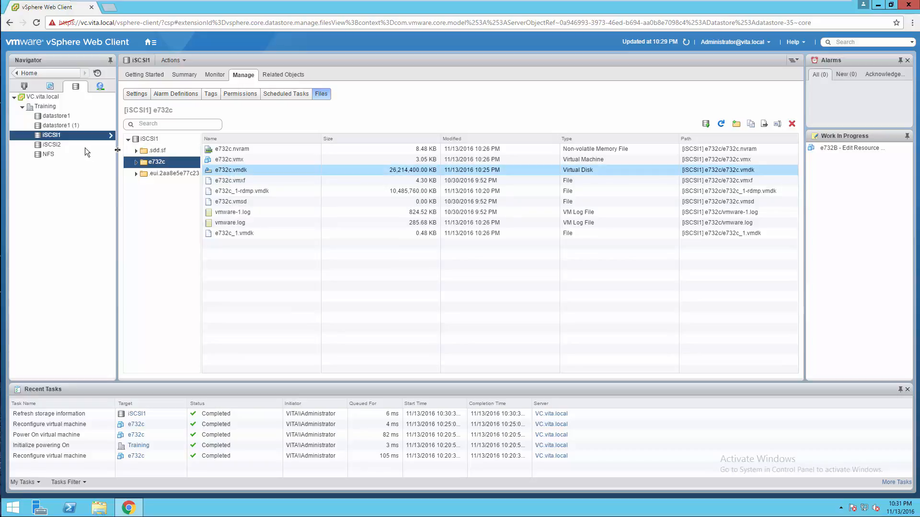
Open the e732B folder on datastore iSCSI2 and check whether e732B.vmdk offers the Inflate action.
{"action": "left_click", "coordinate": [48, 146]}
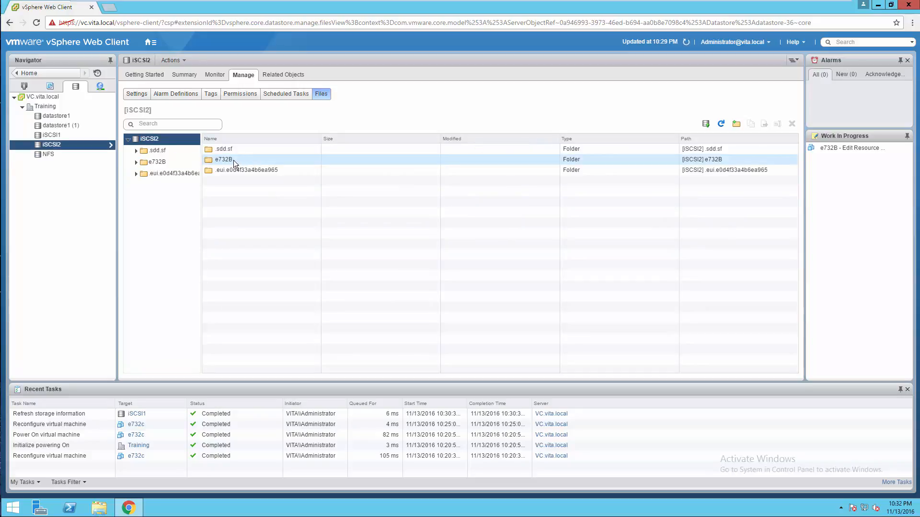
{"action": "double_click", "coordinate": [224, 161]}
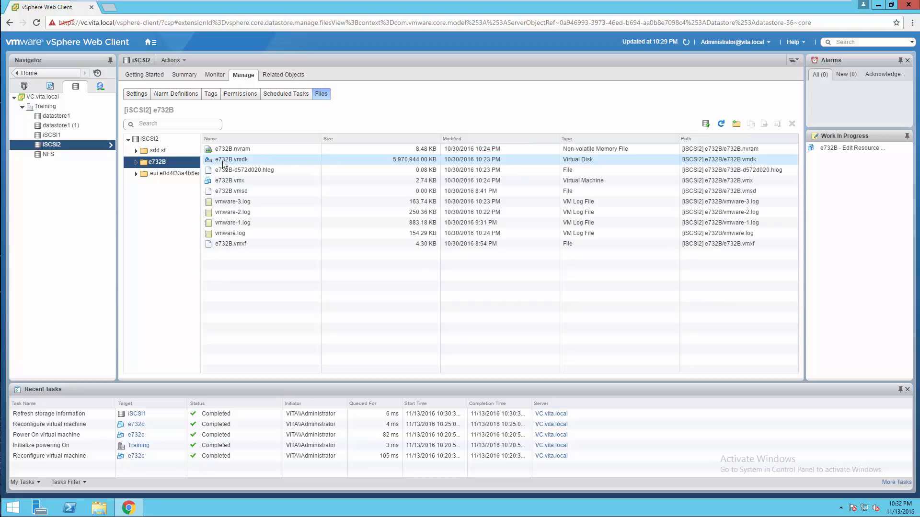
{"action": "right_click", "coordinate": [224, 161]}
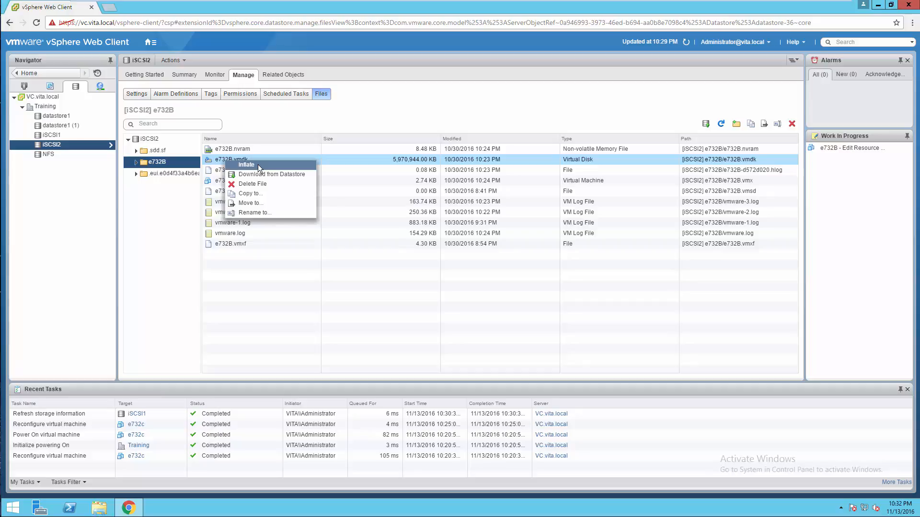
{"action": "left_click", "coordinate": [84, 200]}
Return to the hosts inventory, open the settings of virtual machine e732c and look over its VM options and virtual hardware.
{"action": "left_click", "coordinate": [27, 85]}
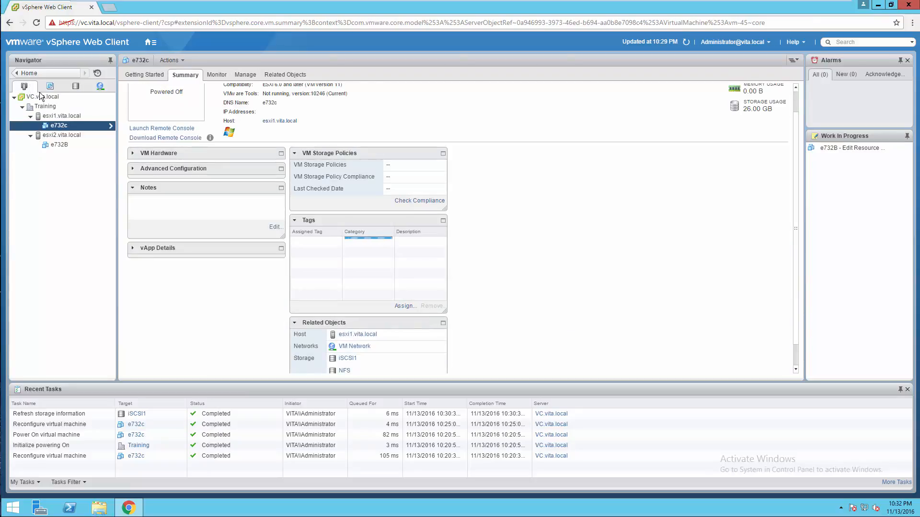
{"action": "left_click", "coordinate": [50, 117]}
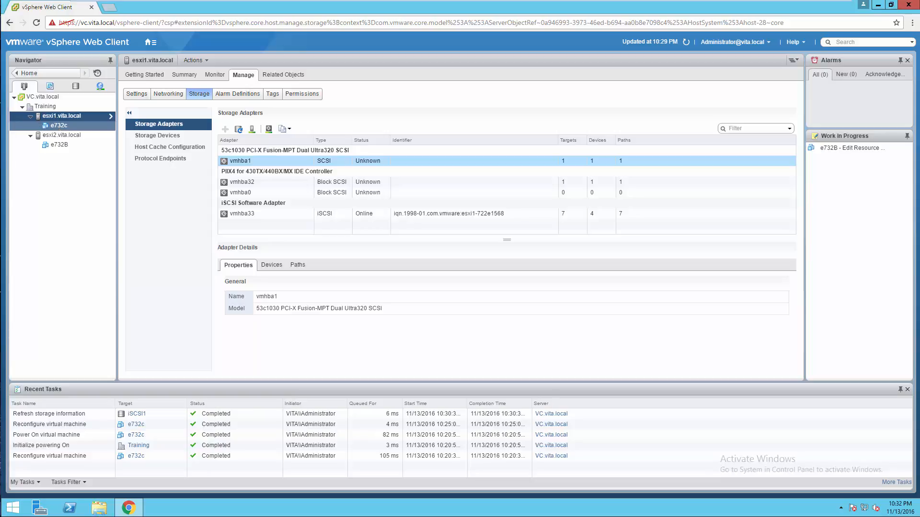
{"action": "left_click", "coordinate": [59, 126]}
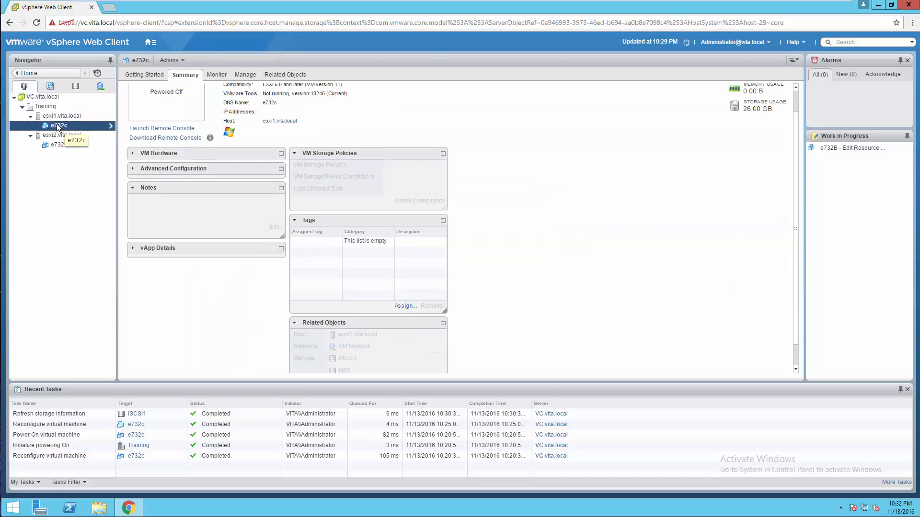
{"action": "right_click", "coordinate": [58, 126]}
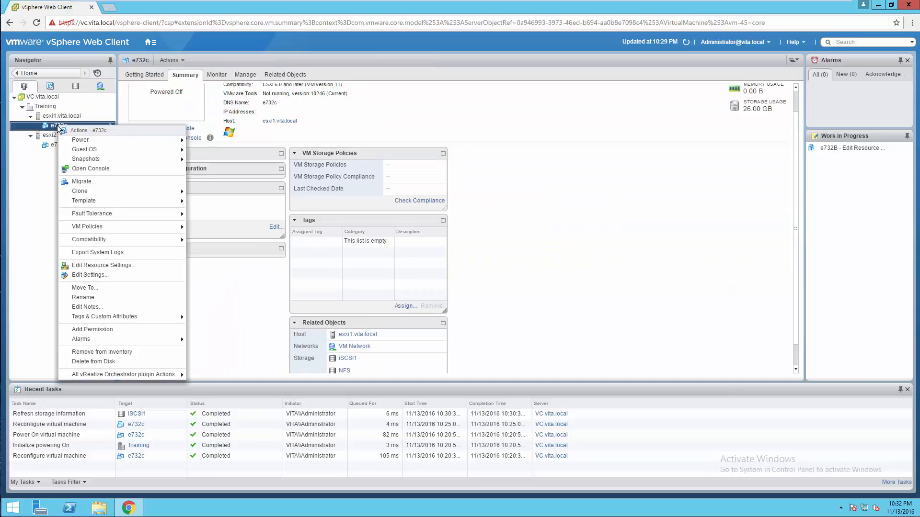
{"action": "left_click", "coordinate": [100, 277]}
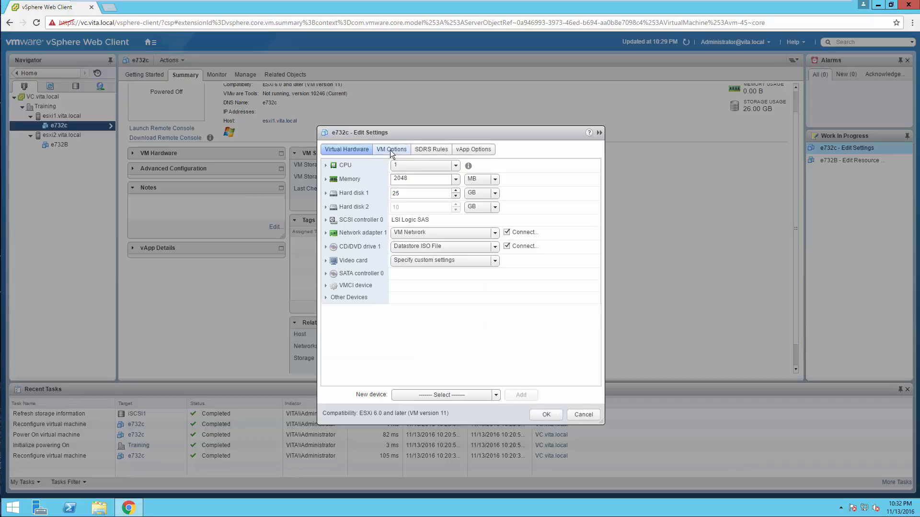
{"action": "left_click", "coordinate": [390, 150]}
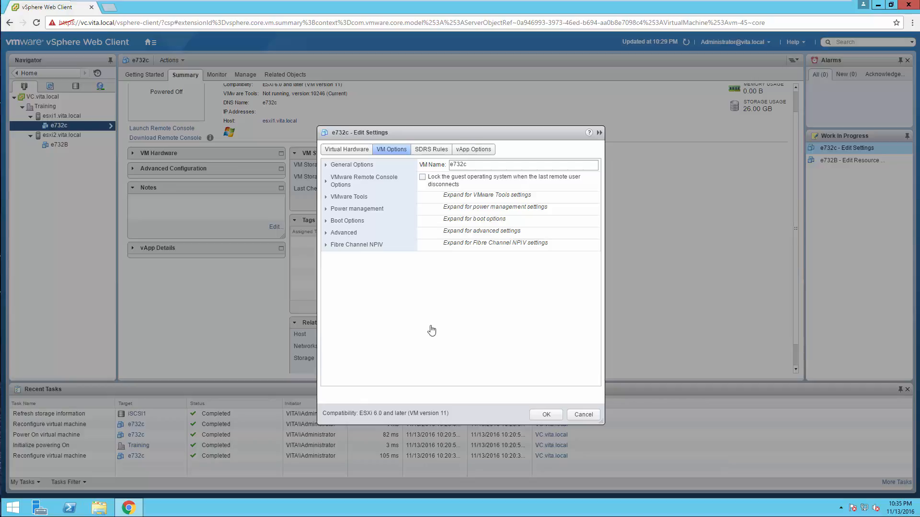
{"action": "left_click", "coordinate": [357, 149]}
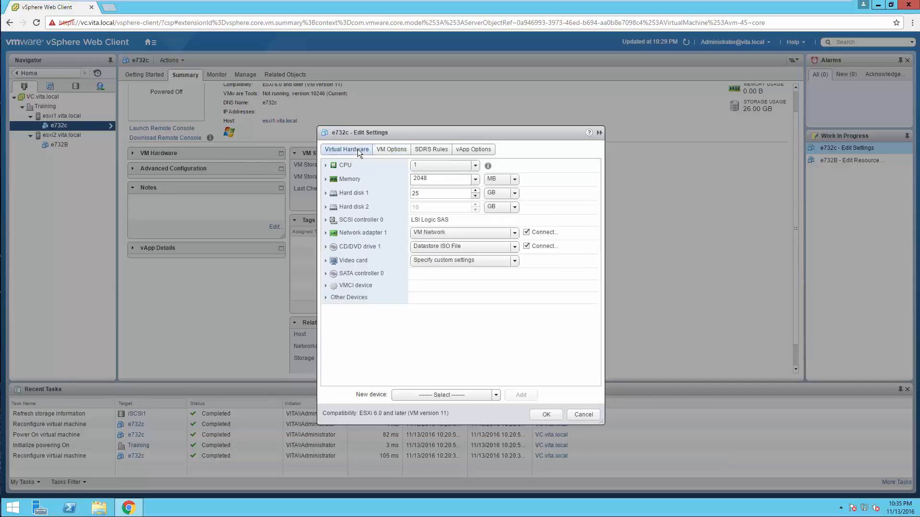
Enable CPU Hot Add and Memory Hot Plug in the settings of virtual machine e732c and save them.
{"action": "left_click", "coordinate": [326, 166]}
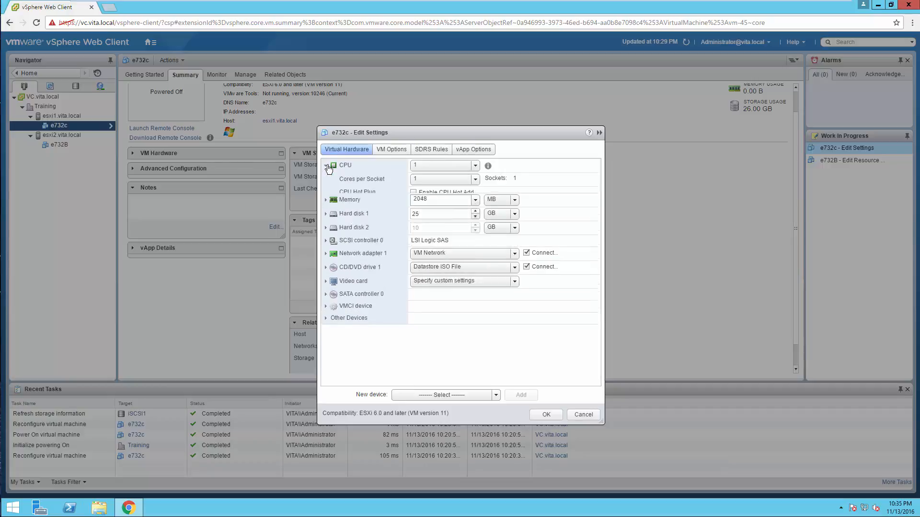
{"action": "left_click", "coordinate": [414, 193]}
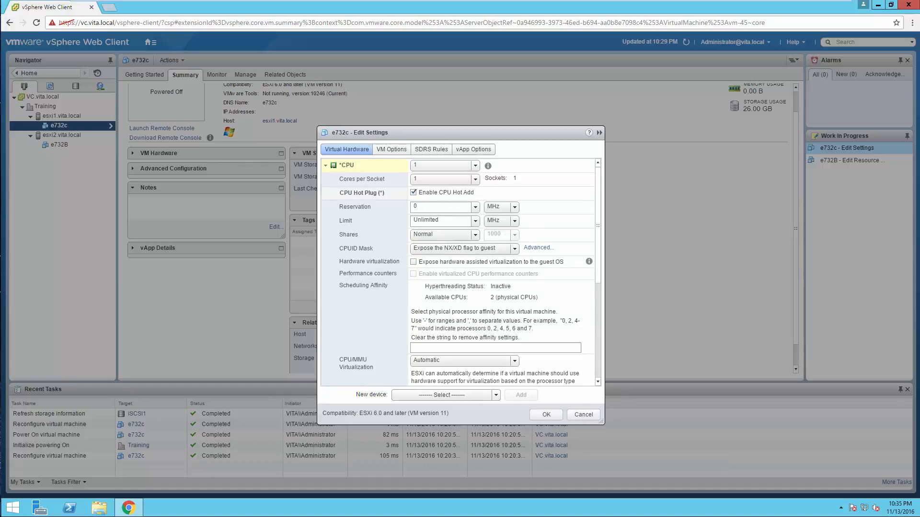
{"action": "left_click", "coordinate": [327, 166]}
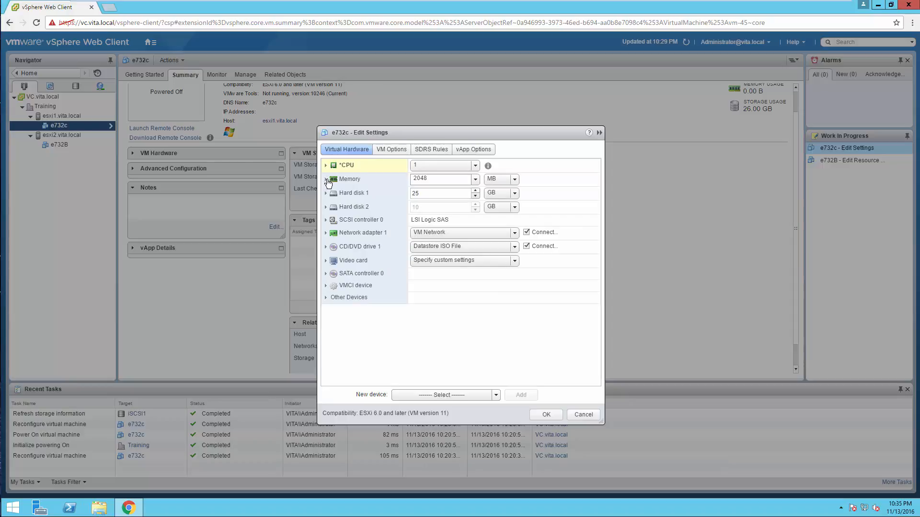
{"action": "left_click", "coordinate": [327, 180]}
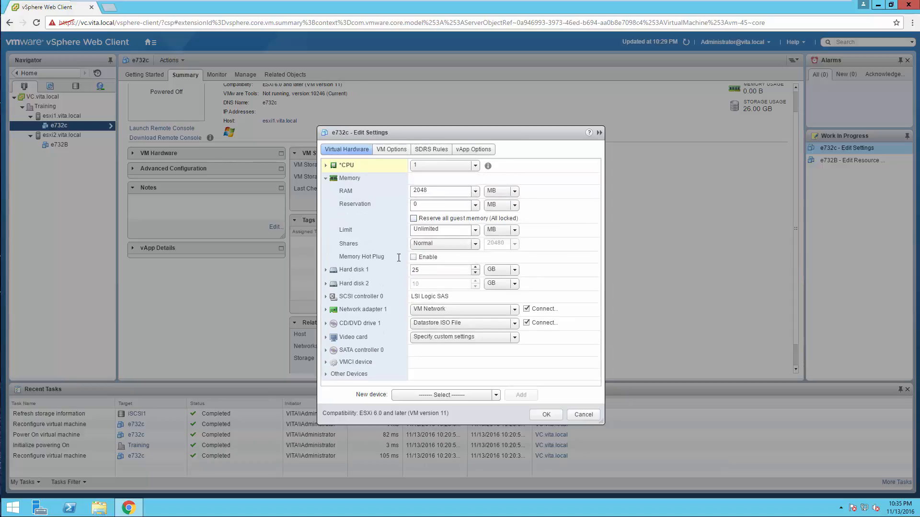
{"action": "left_click", "coordinate": [414, 258]}
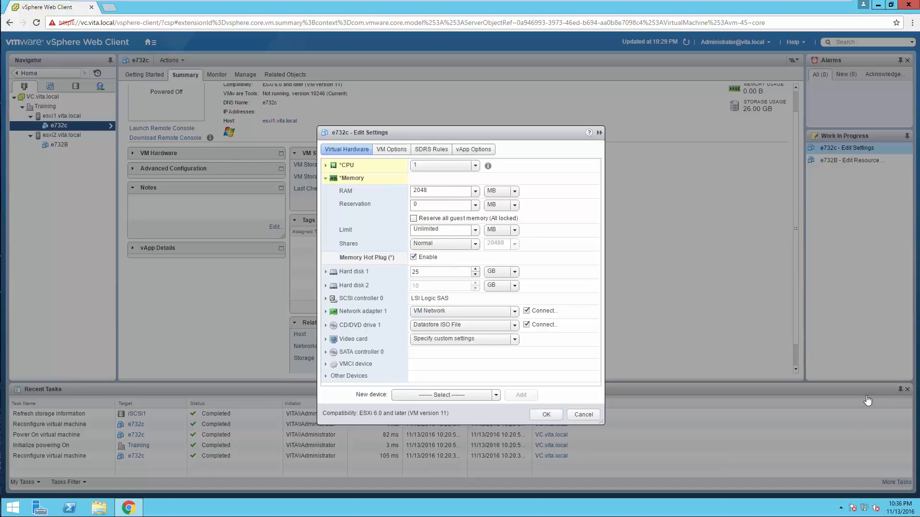
{"action": "left_click", "coordinate": [548, 414]}
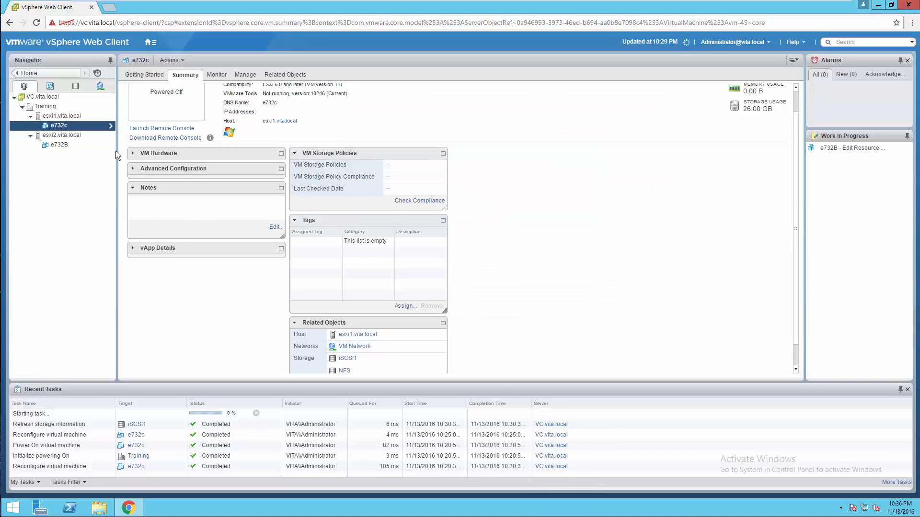
Power on virtual machine e732c and open its console.
{"action": "right_click", "coordinate": [67, 125]}
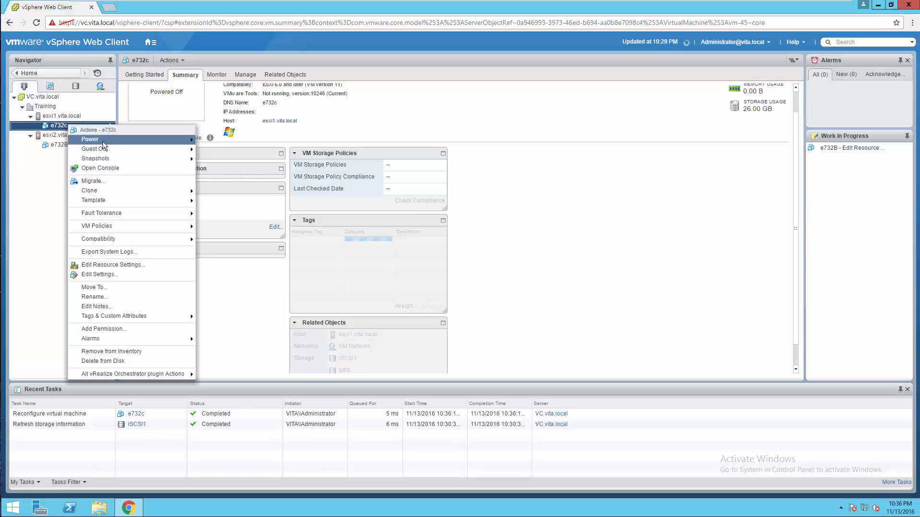
{"action": "mouse_move", "coordinate": [96, 139]}
{"action": "left_click", "coordinate": [227, 140]}
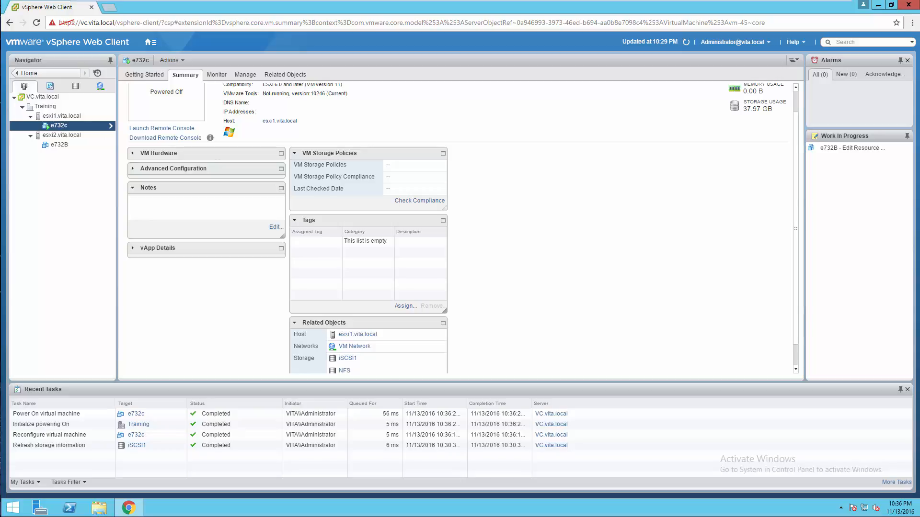
{"action": "right_click", "coordinate": [56, 127]}
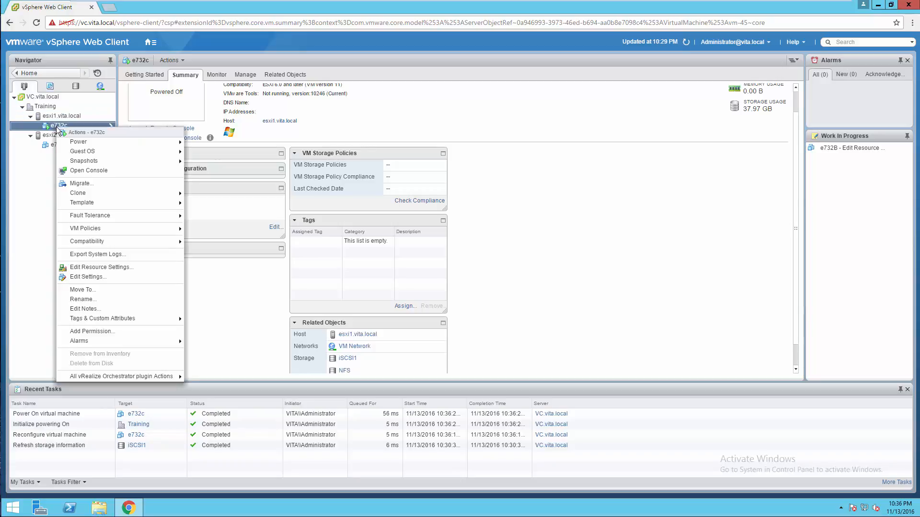
{"action": "left_click", "coordinate": [87, 169]}
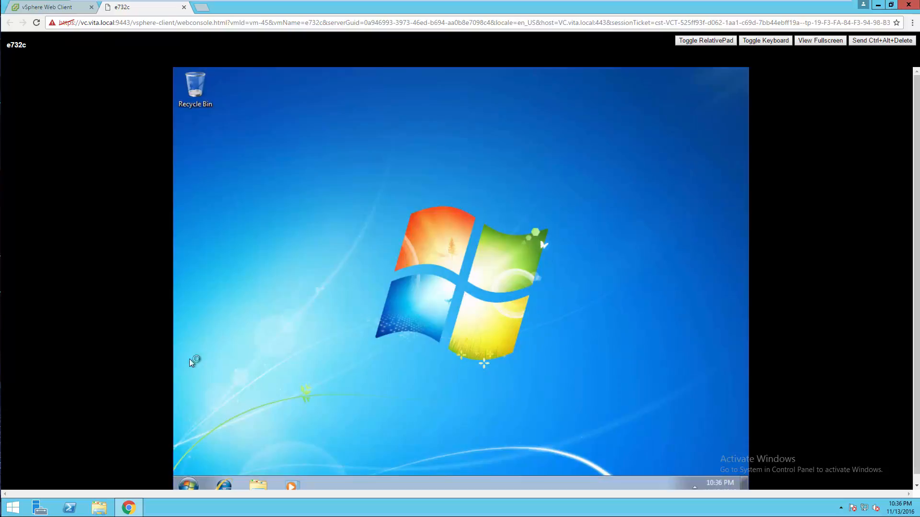
Check the guest's CPU and memory performance in Windows Task Manager, then close it.
{"action": "right_click", "coordinate": [408, 476]}
{"action": "left_click", "coordinate": [432, 450]}
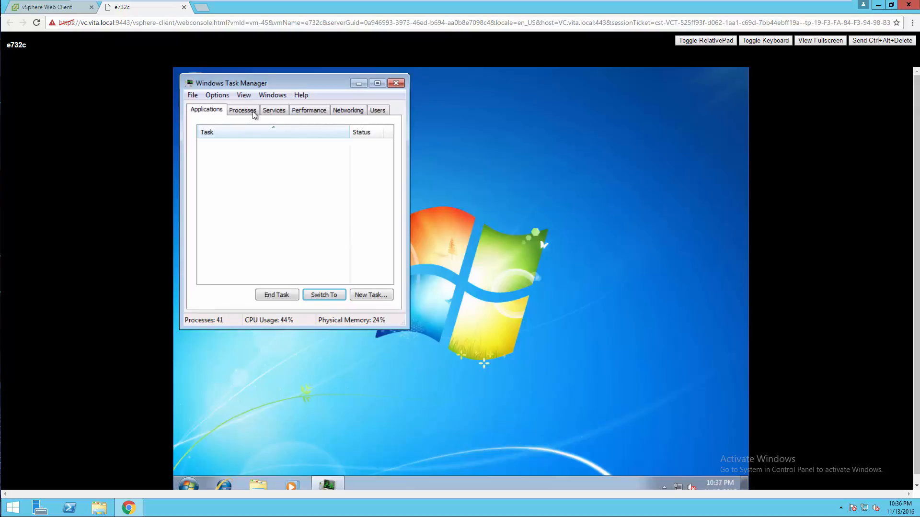
{"action": "left_click", "coordinate": [274, 110]}
{"action": "left_click", "coordinate": [315, 109]}
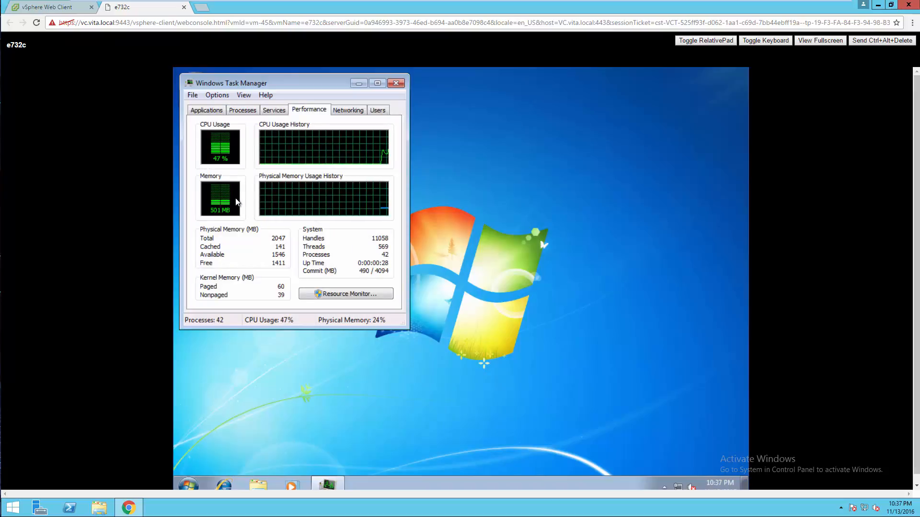
{"action": "left_click", "coordinate": [396, 83]}
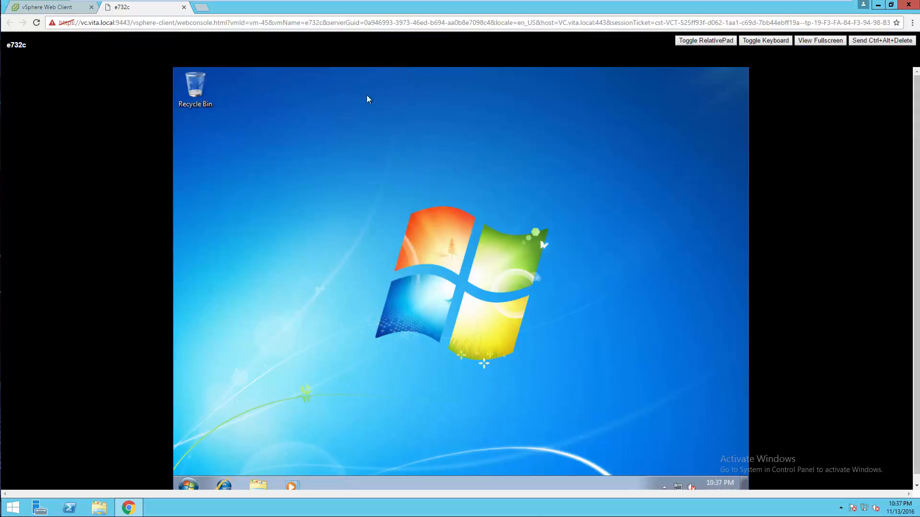
Return to the vSphere Web Client and set the running virtual machine e732c to 2 CPUs.
{"action": "left_click", "coordinate": [59, 7]}
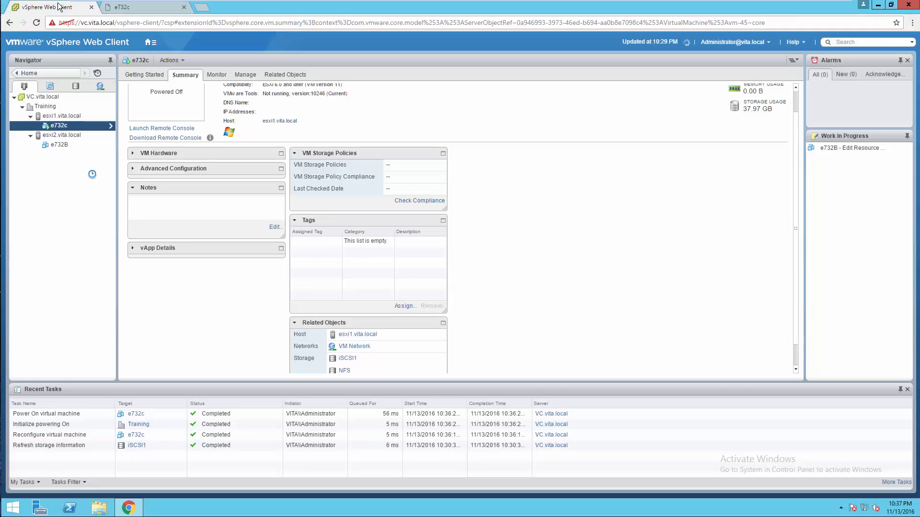
{"action": "right_click", "coordinate": [63, 127]}
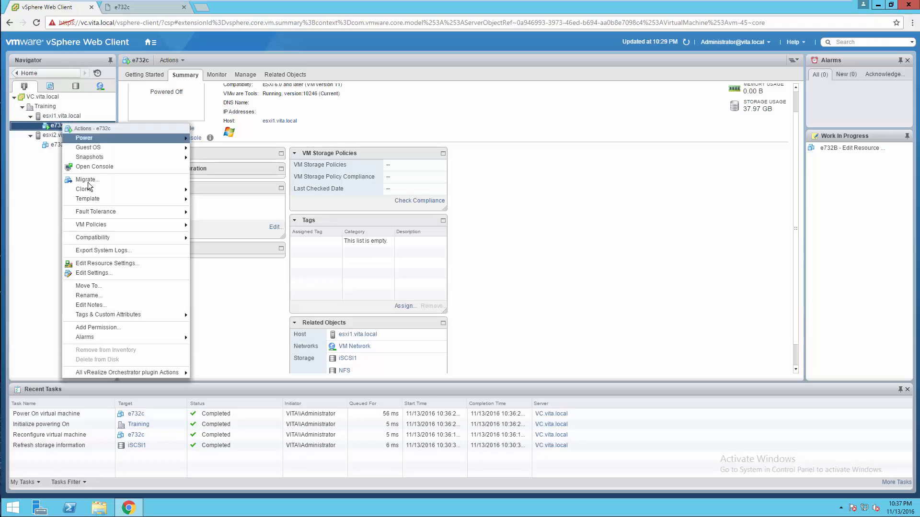
{"action": "left_click", "coordinate": [91, 274]}
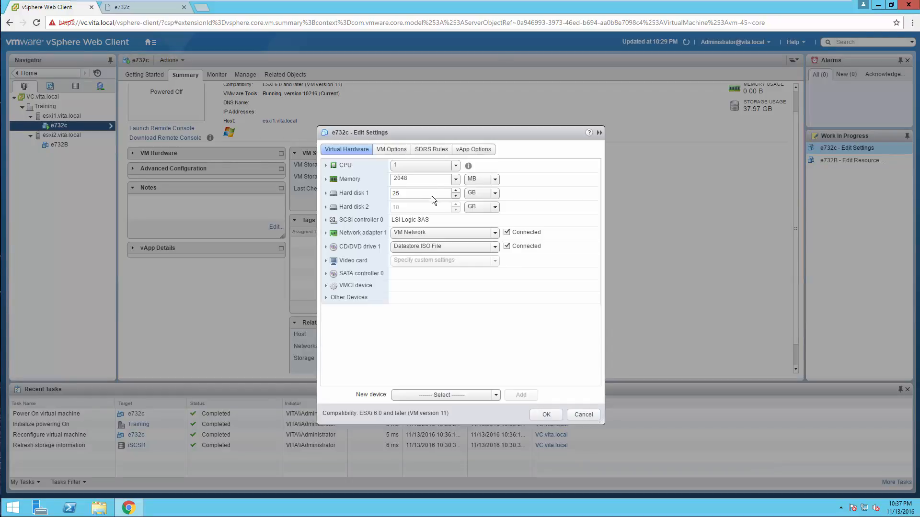
{"action": "left_click", "coordinate": [456, 165]}
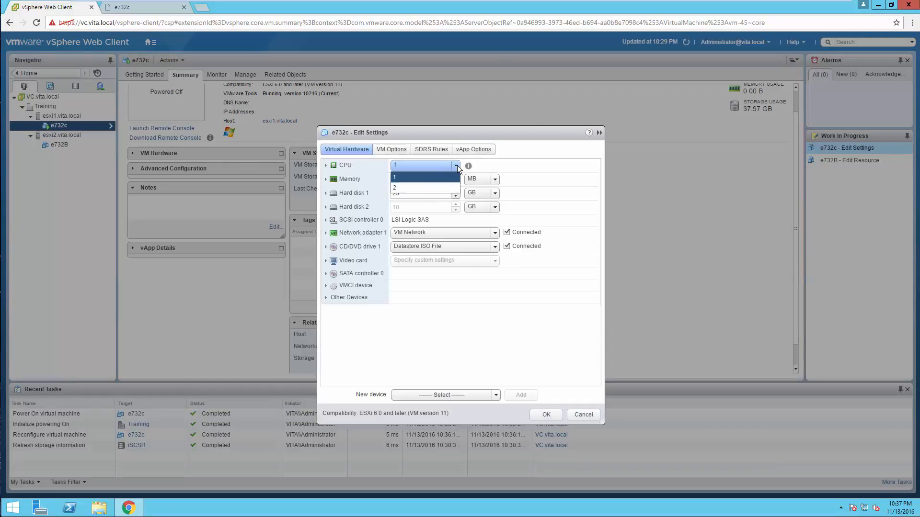
{"action": "left_click", "coordinate": [404, 188]}
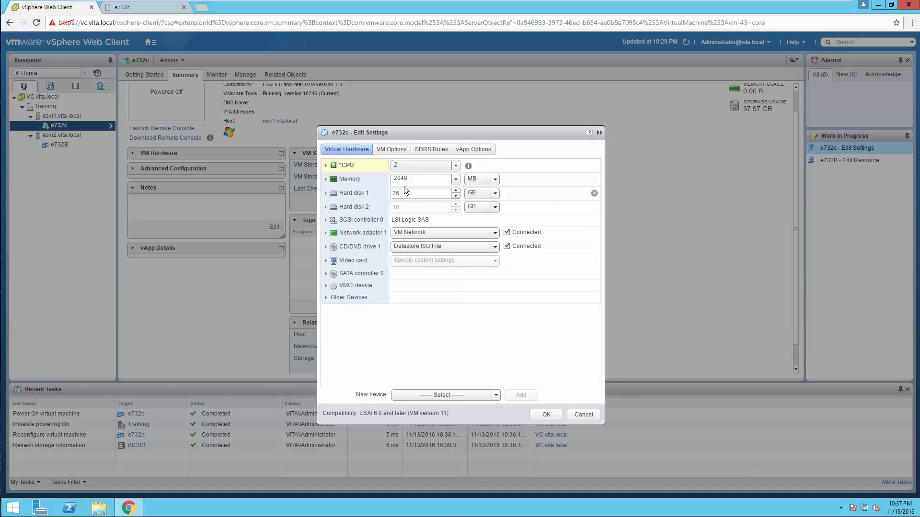
{"action": "left_click", "coordinate": [536, 412]}
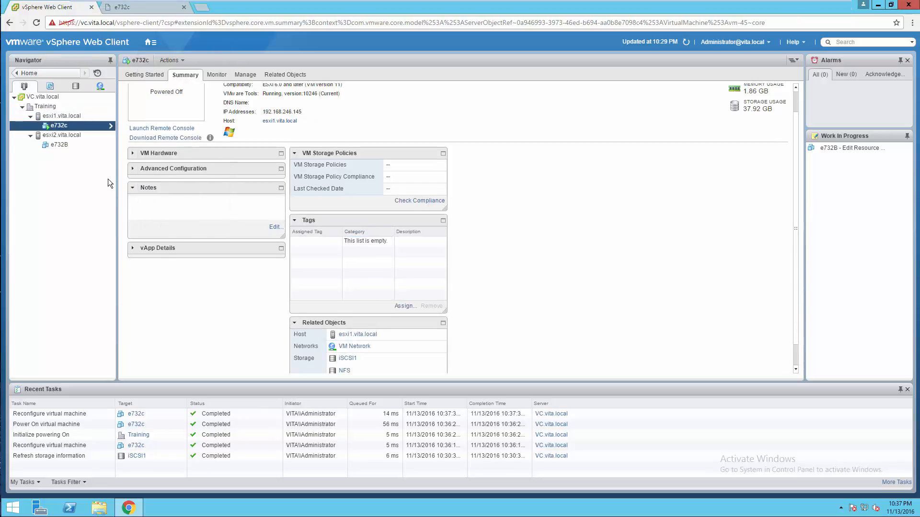
Close the disconnected console of e732c and open a new console session for it.
{"action": "left_click", "coordinate": [125, 8]}
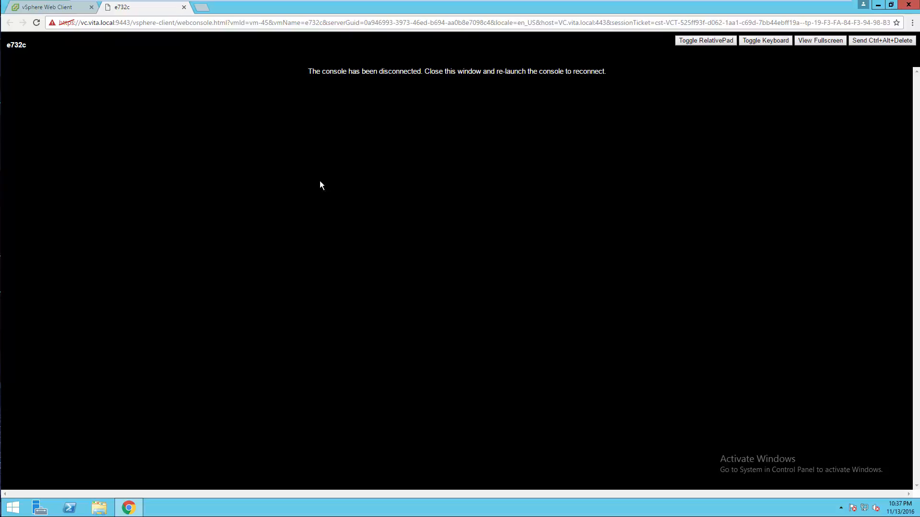
{"action": "left_click", "coordinate": [183, 7]}
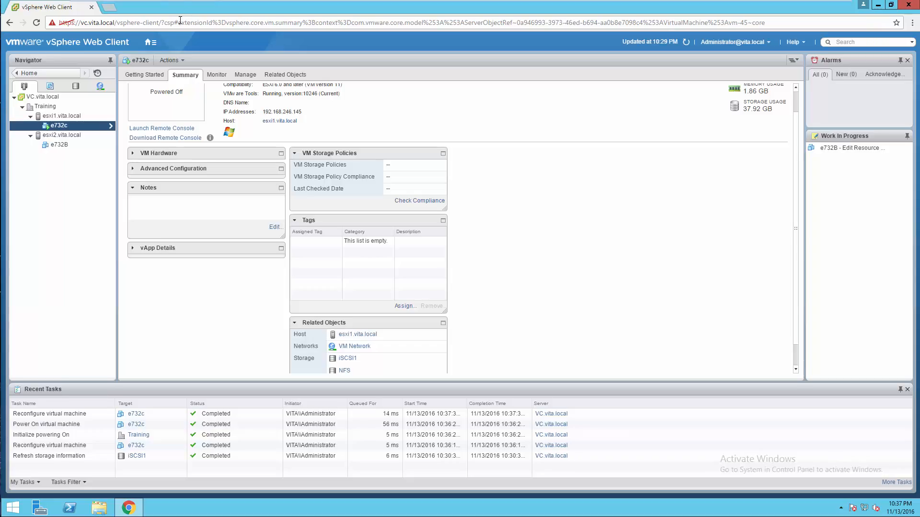
{"action": "right_click", "coordinate": [82, 125]}
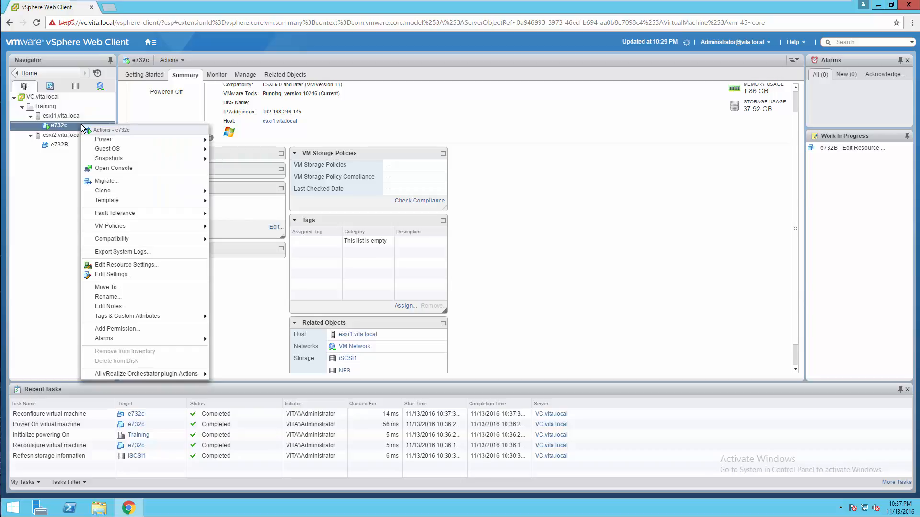
{"action": "left_click", "coordinate": [119, 168]}
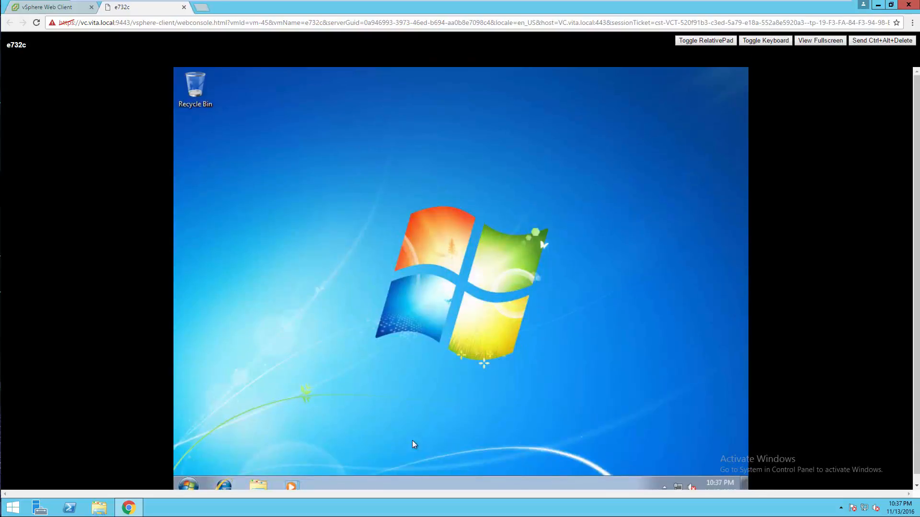
Look over the CPU usage history in the guest's Task Manager after the CPU change and close it.
{"action": "right_click", "coordinate": [400, 481]}
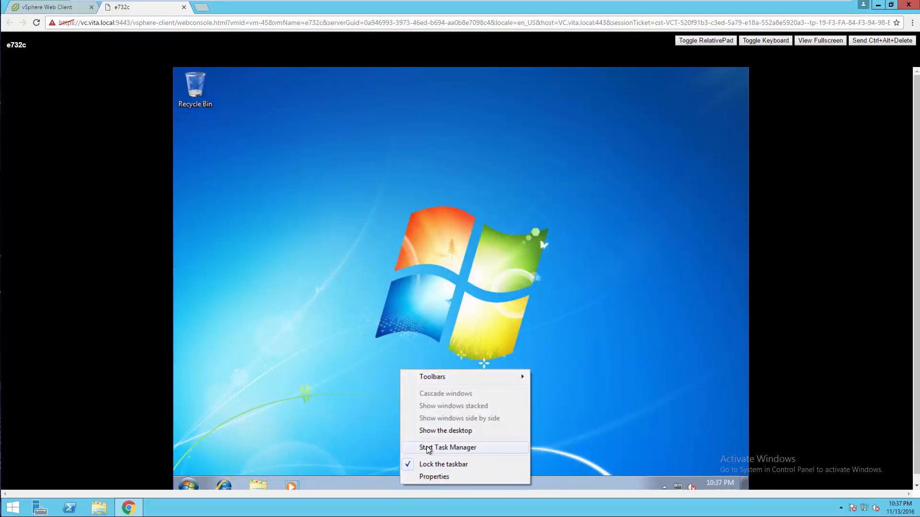
{"action": "left_click", "coordinate": [428, 447]}
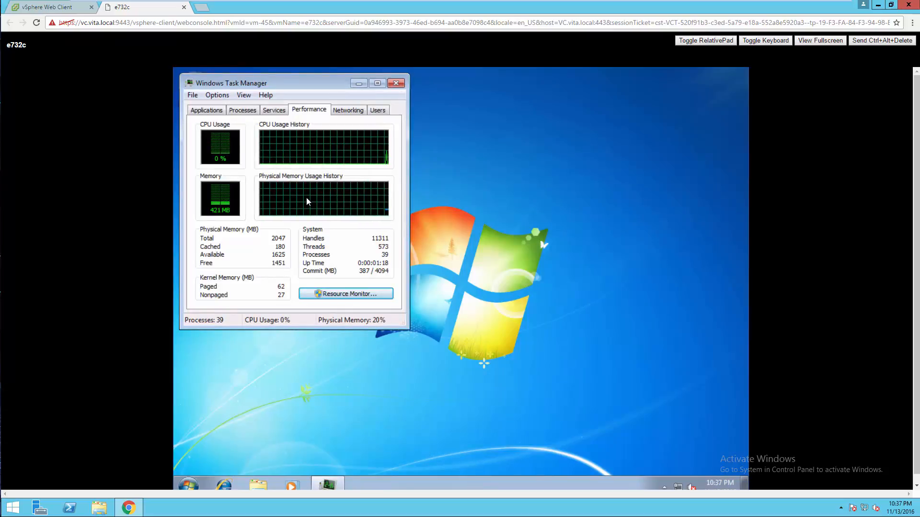
{"action": "left_click", "coordinate": [396, 83]}
{"action": "right_click", "coordinate": [360, 484]}
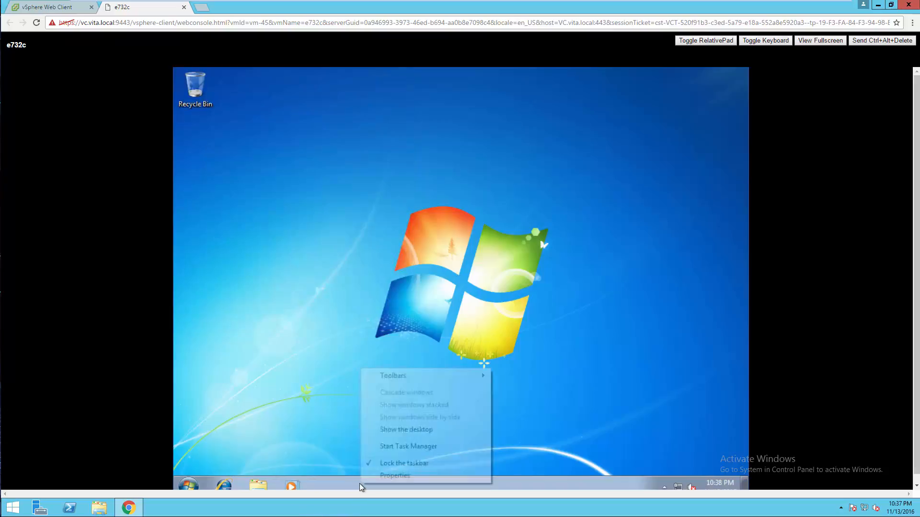
Open Device Manager from the guest computer's system properties and examine the devices under Processors.
{"action": "left_click", "coordinate": [258, 484]}
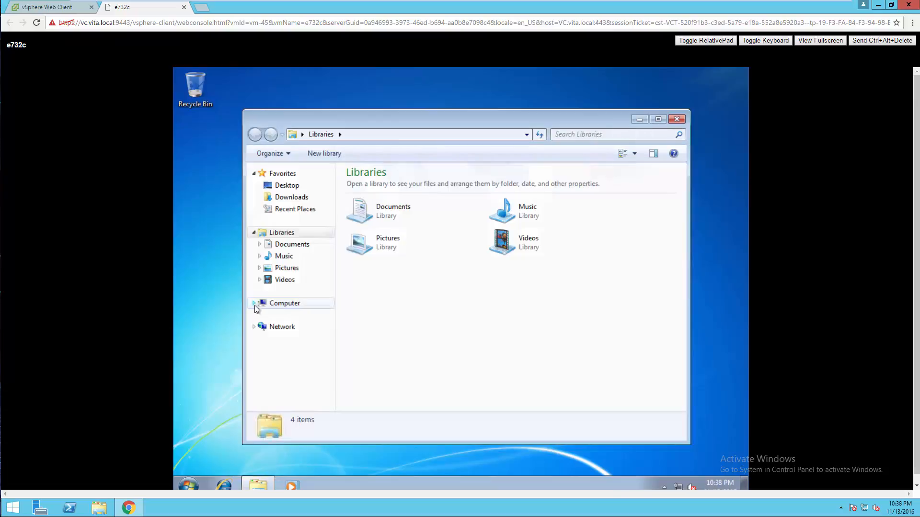
{"action": "right_click", "coordinate": [282, 308]}
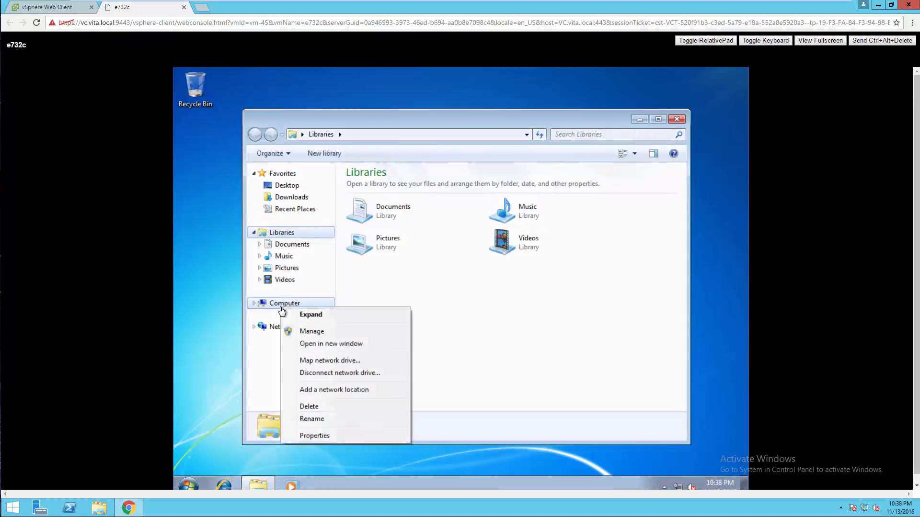
{"action": "left_click", "coordinate": [309, 436]}
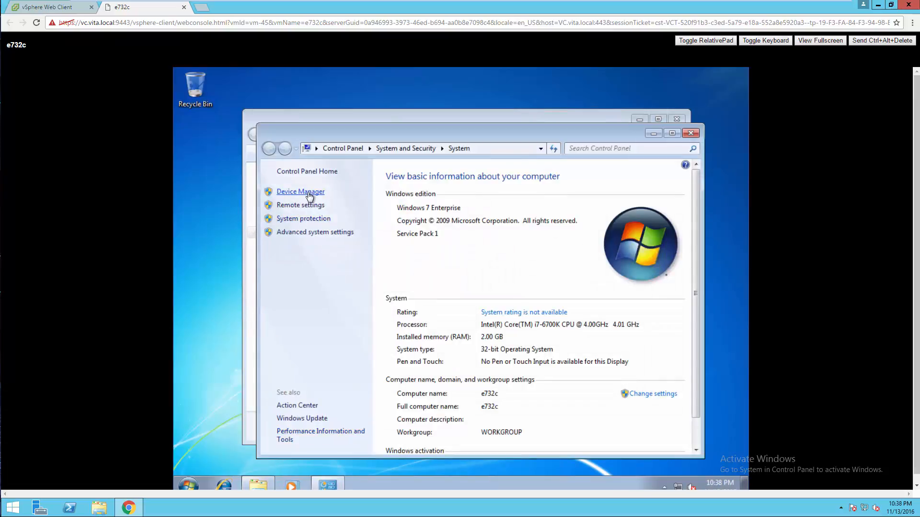
{"action": "left_click", "coordinate": [300, 192]}
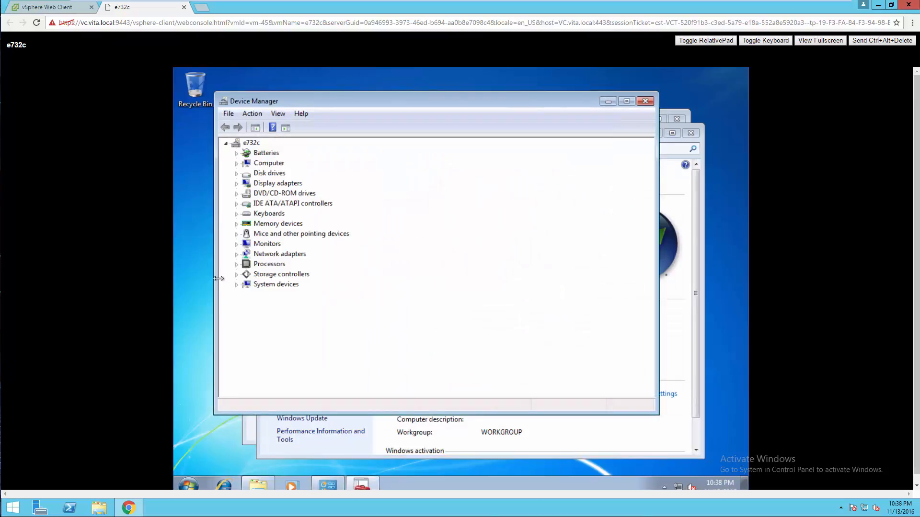
{"action": "left_click", "coordinate": [236, 264]}
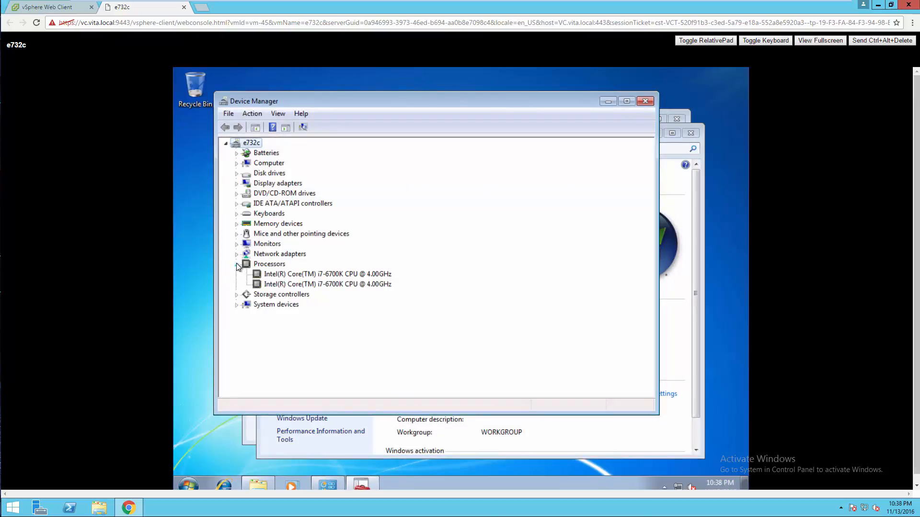
{"action": "left_click", "coordinate": [352, 284]}
Recheck the CPU performance graphs in Task Manager, then close Task Manager and Device Manager.
{"action": "right_click", "coordinate": [416, 481]}
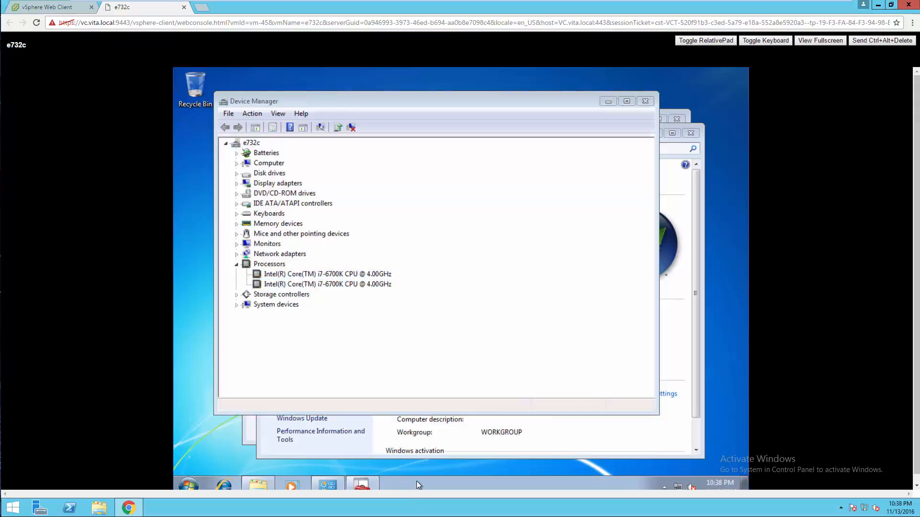
{"action": "left_click", "coordinate": [449, 443]}
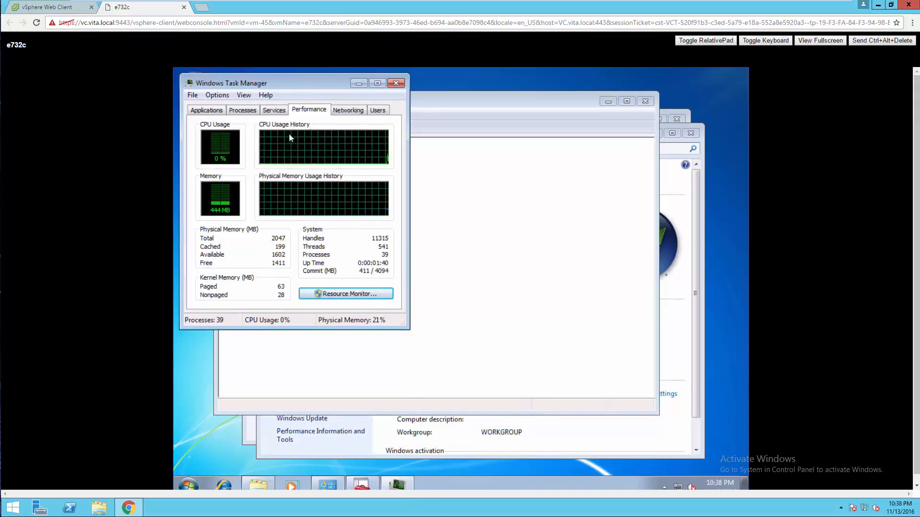
{"action": "left_click", "coordinate": [396, 83]}
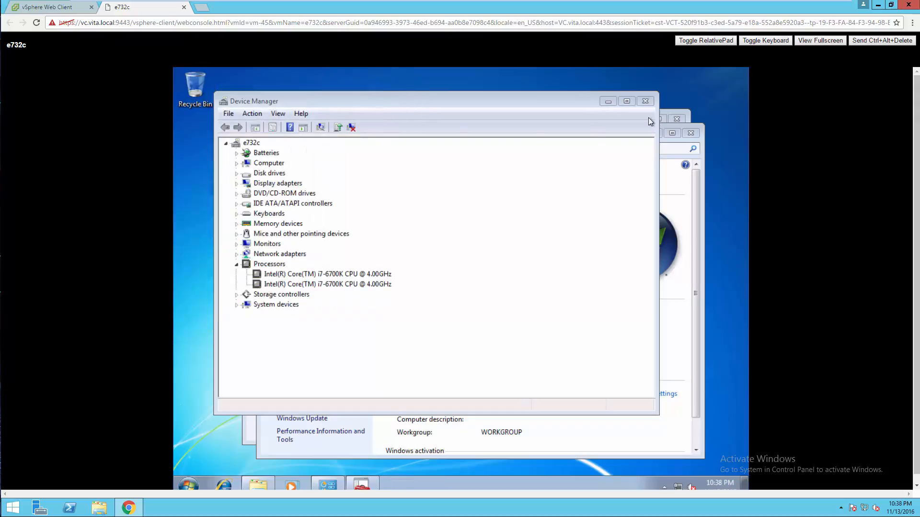
{"action": "left_click", "coordinate": [644, 101]}
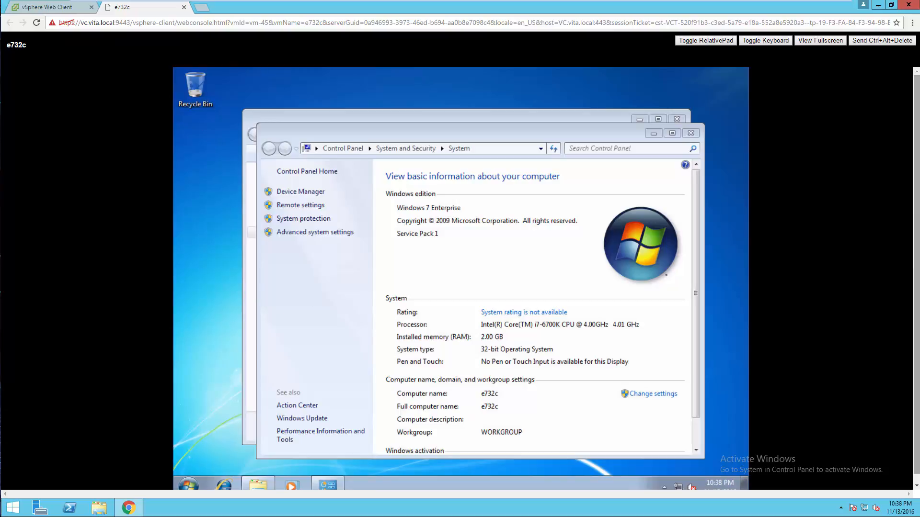
Switch back to the vSphere Web Client and set the running virtual machine e732c's memory to 3 GB.
{"action": "left_click", "coordinate": [42, 8]}
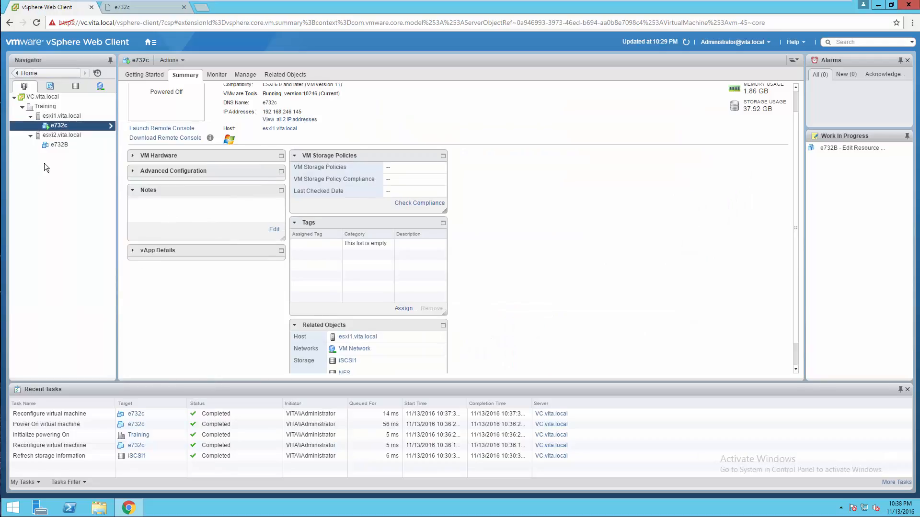
{"action": "right_click", "coordinate": [56, 125]}
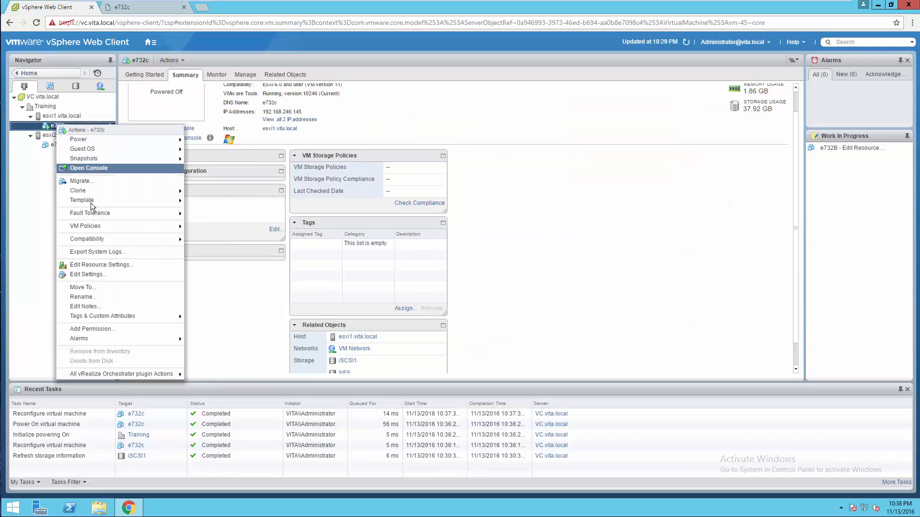
{"action": "left_click", "coordinate": [82, 275]}
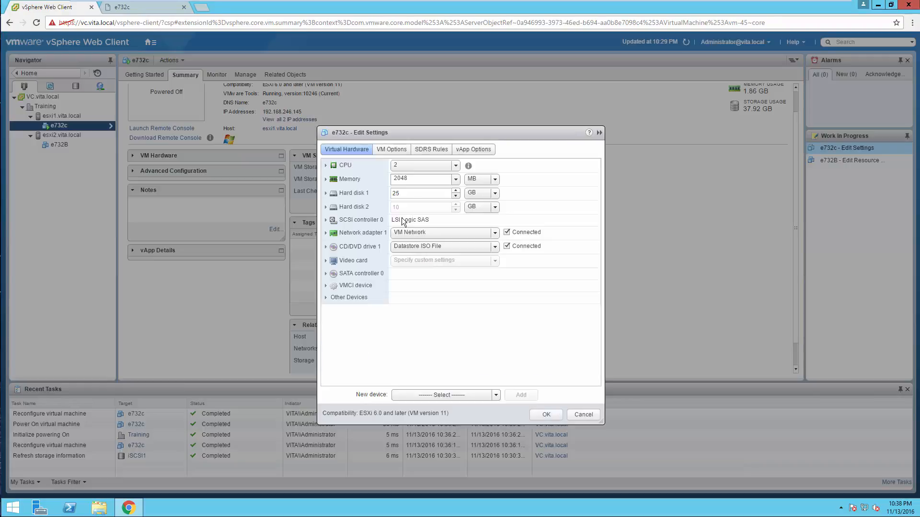
{"action": "left_click", "coordinate": [495, 180]}
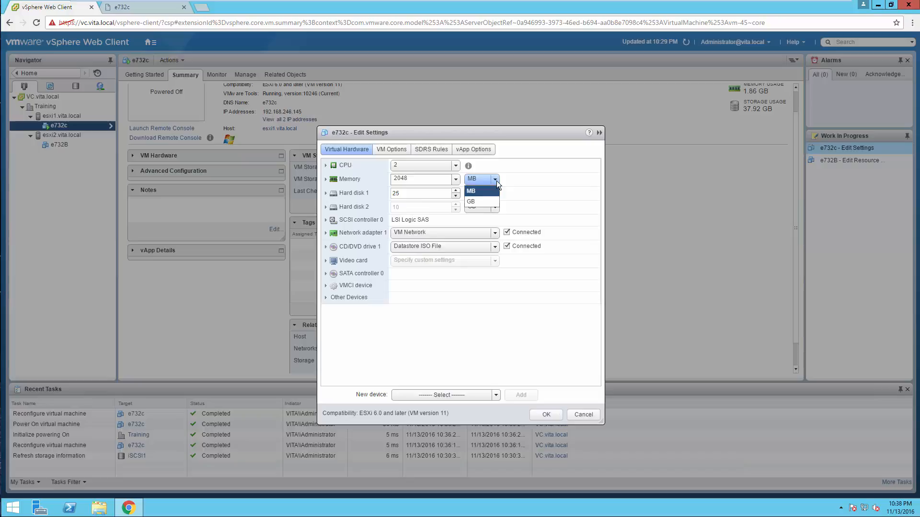
{"action": "left_click", "coordinate": [475, 198]}
{"action": "key", "text": "ctrl+a"}
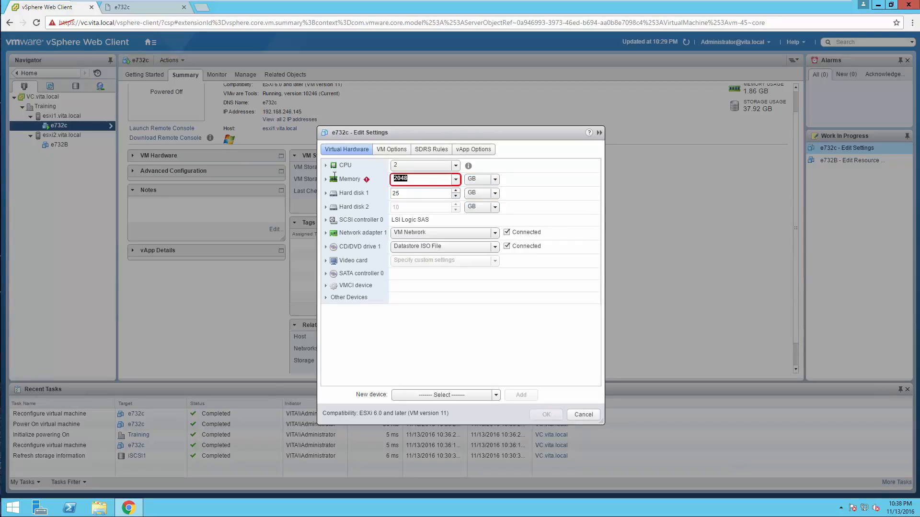
{"action": "type", "text": "4"}
{"action": "left_click", "coordinate": [408, 193]}
{"action": "left_click", "coordinate": [411, 184]}
{"action": "left_click_drag", "start_coordinate": [411, 184], "coordinate": [386, 183]}
{"action": "type", "text": "3"}
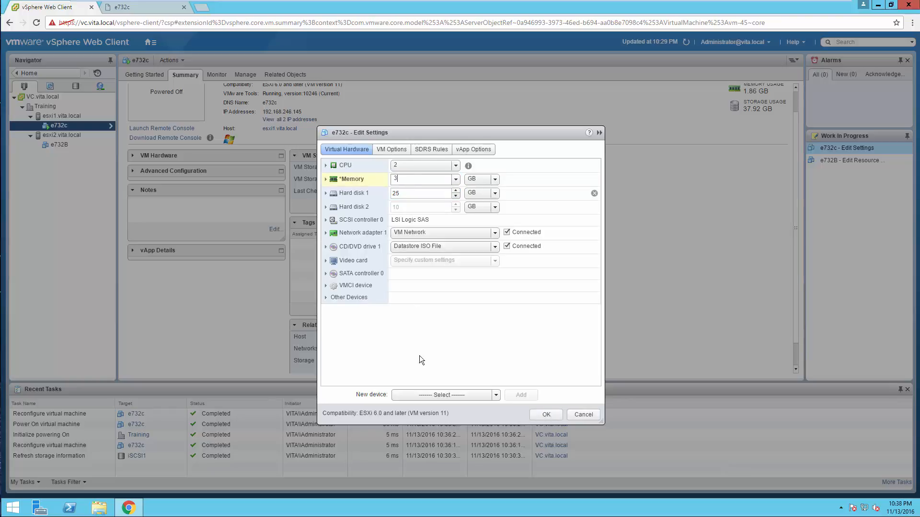
{"action": "left_click", "coordinate": [547, 415]}
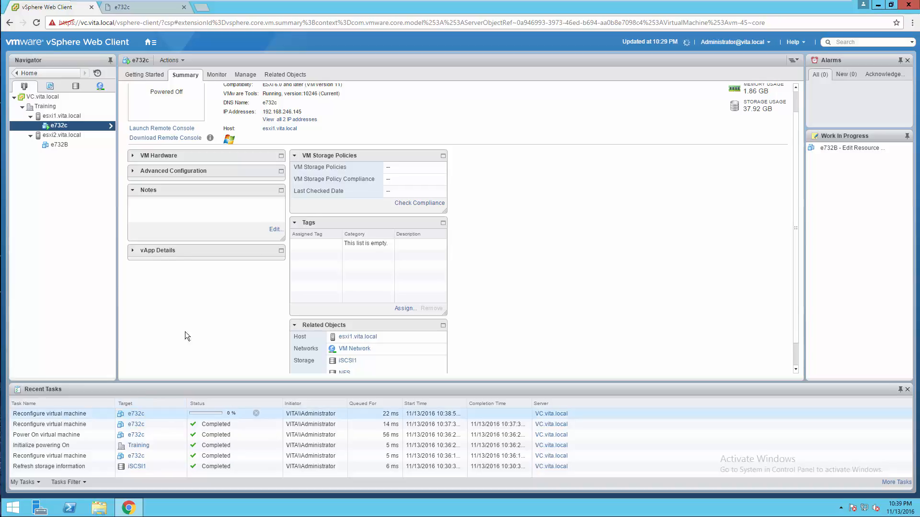
Close the disconnected e732c console and launch a new one after the memory change.
{"action": "left_click", "coordinate": [137, 7]}
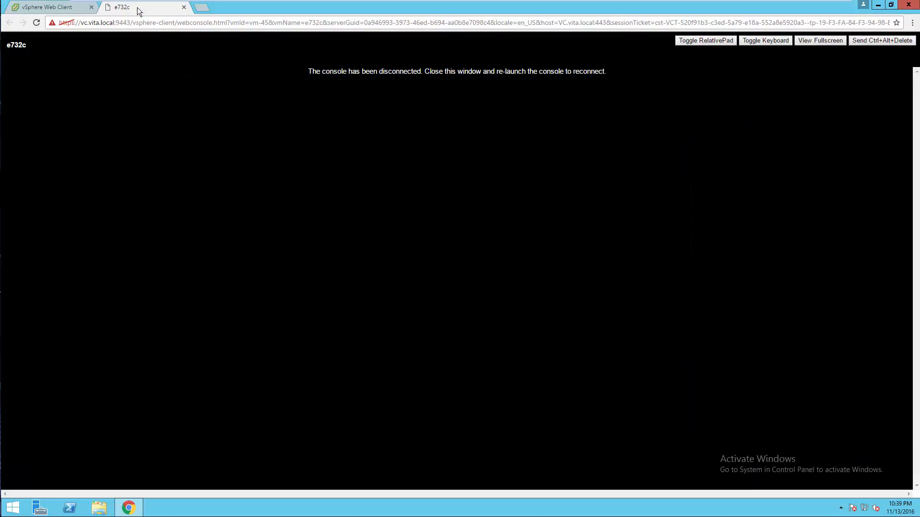
{"action": "left_click", "coordinate": [183, 7]}
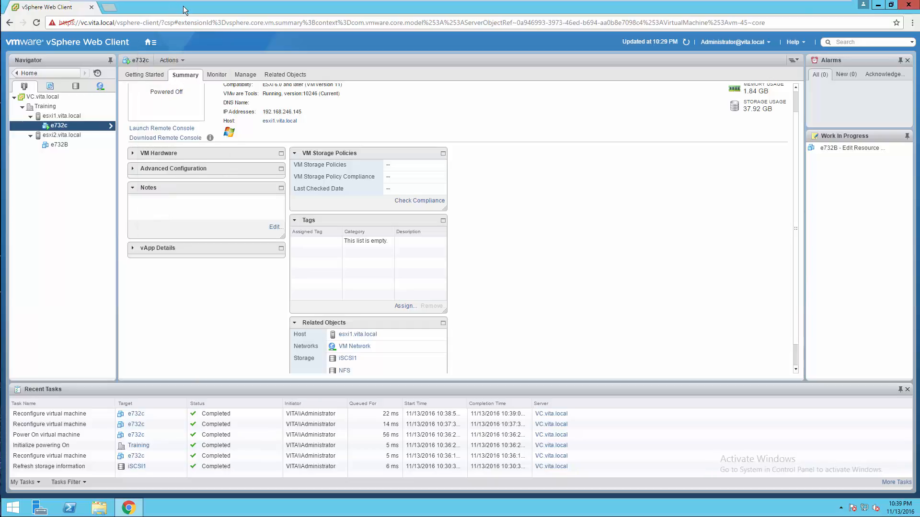
{"action": "right_click", "coordinate": [73, 125]}
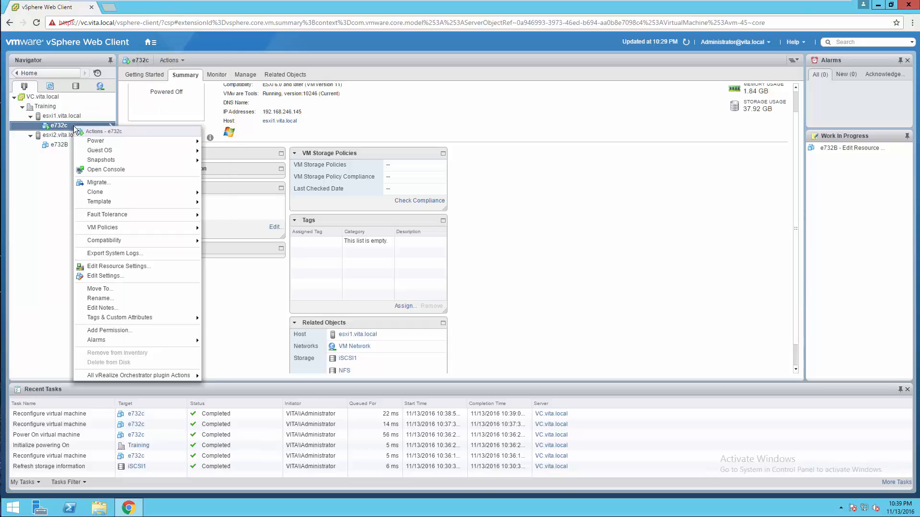
{"action": "left_click", "coordinate": [101, 170]}
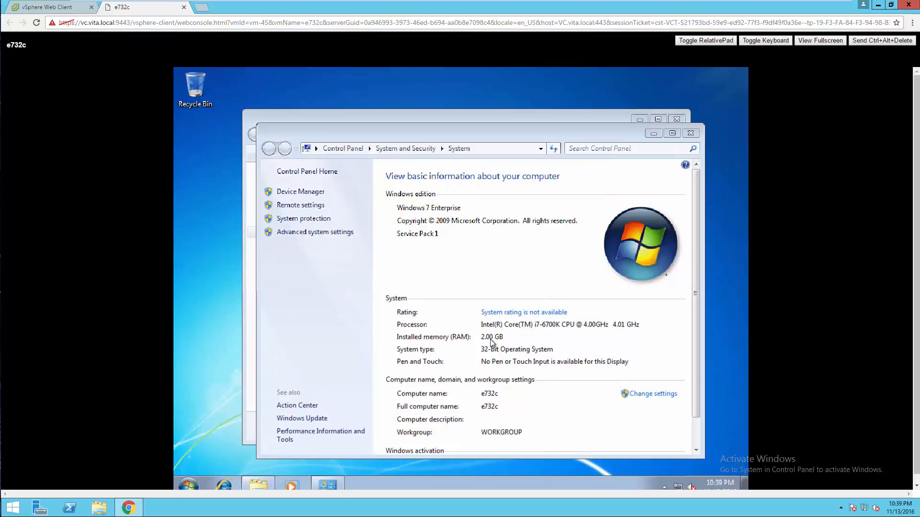
Reopen the guest computer's system properties to check the installed memory, then close the window.
{"action": "left_click", "coordinate": [690, 134]}
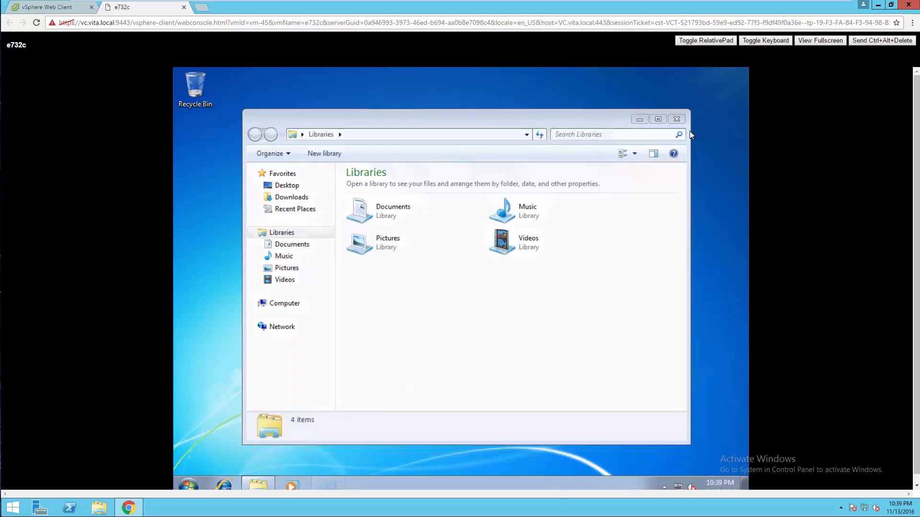
{"action": "right_click", "coordinate": [282, 308]}
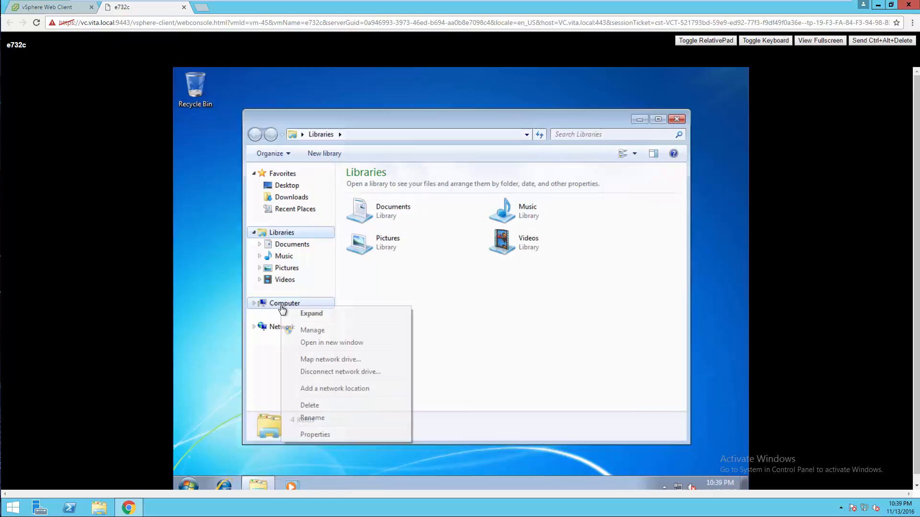
{"action": "left_click", "coordinate": [311, 434]}
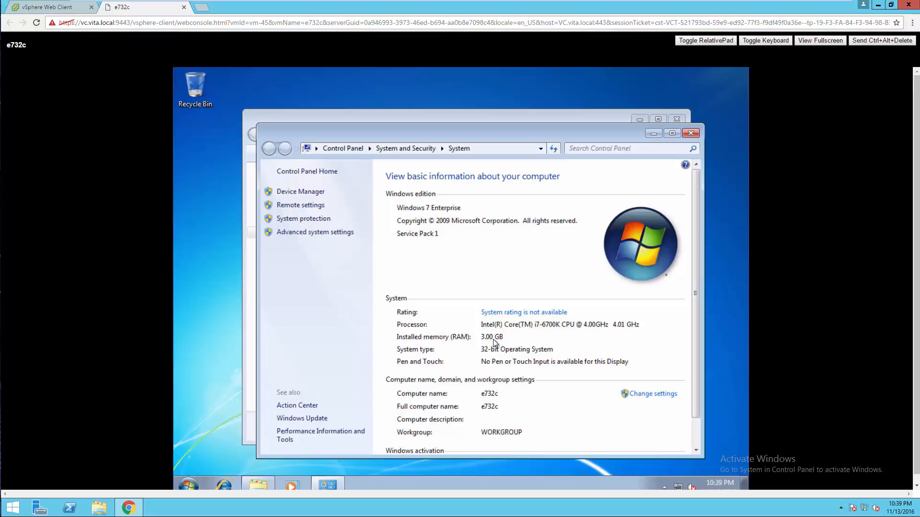
{"action": "left_click", "coordinate": [690, 132]}
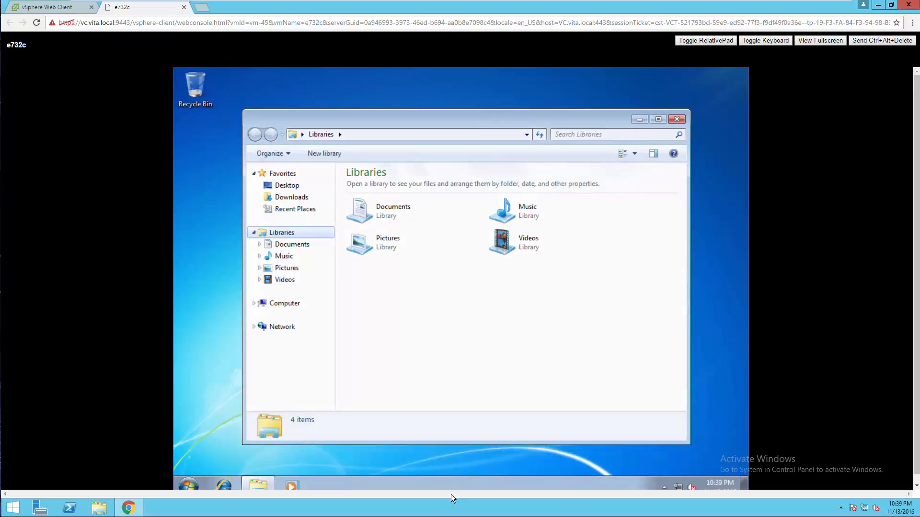
Check the total physical memory on Task Manager's Performance page in the guest, then close Task Manager.
{"action": "right_click", "coordinate": [447, 482]}
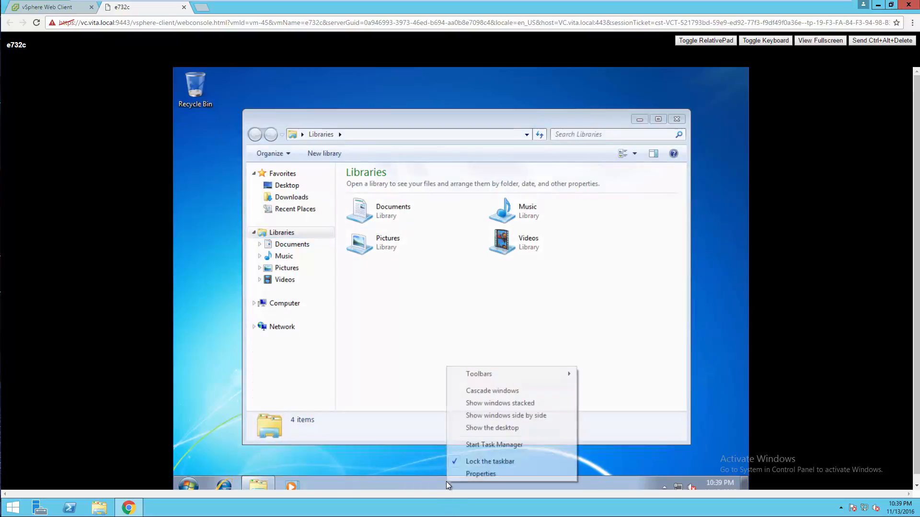
{"action": "left_click", "coordinate": [479, 445]}
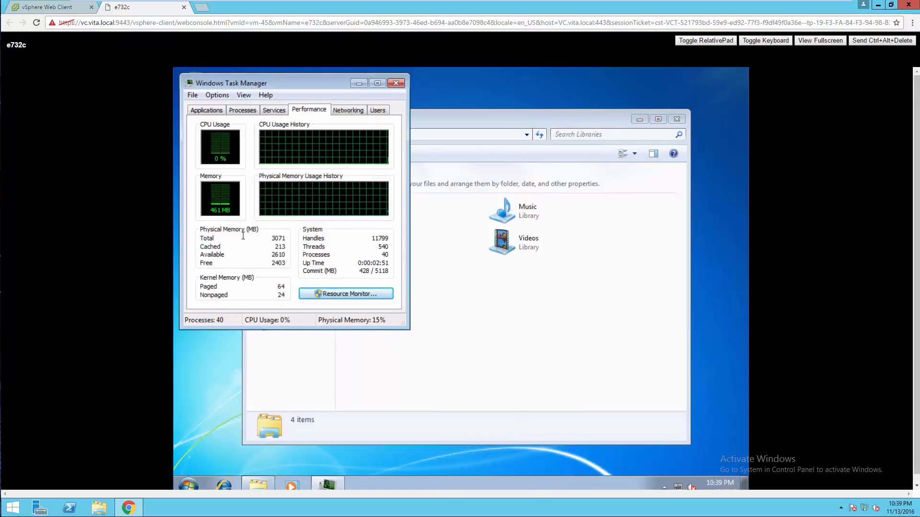
{"action": "double_click", "coordinate": [278, 238]}
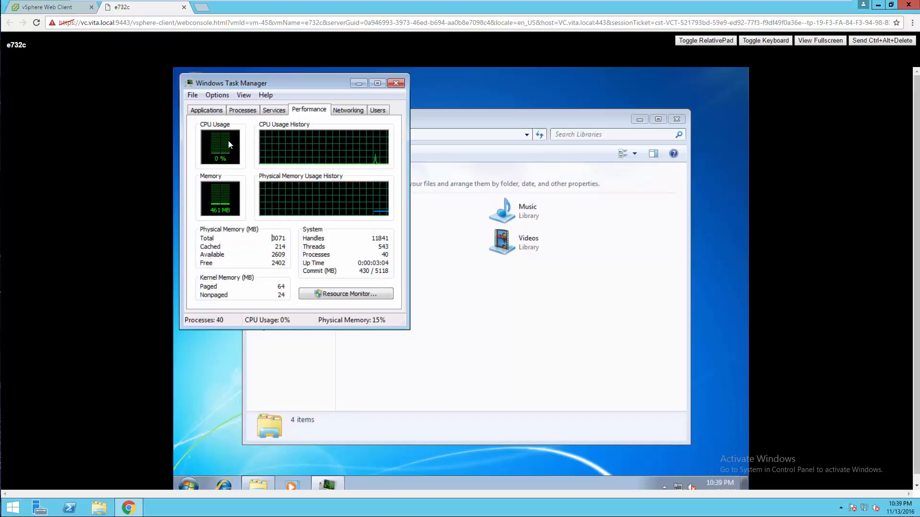
{"action": "left_click", "coordinate": [396, 84]}
Examine whether the running e732c's CPU count and memory can be reduced in its virtual hardware settings, then cancel the dialog.
{"action": "left_click", "coordinate": [57, 4]}
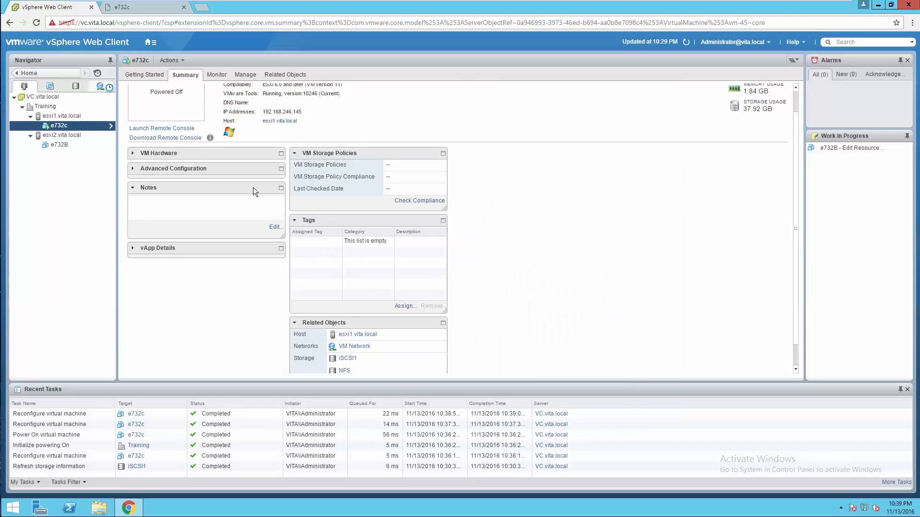
{"action": "right_click", "coordinate": [70, 124]}
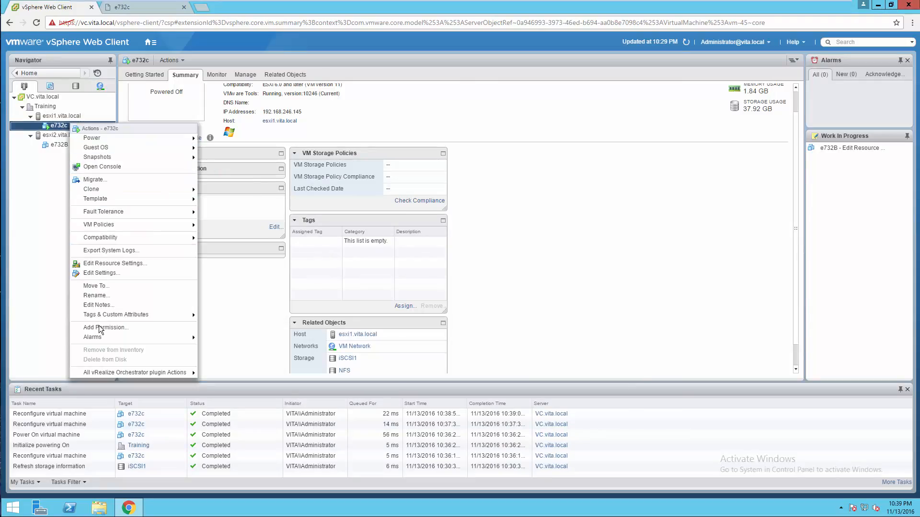
{"action": "left_click", "coordinate": [96, 273]}
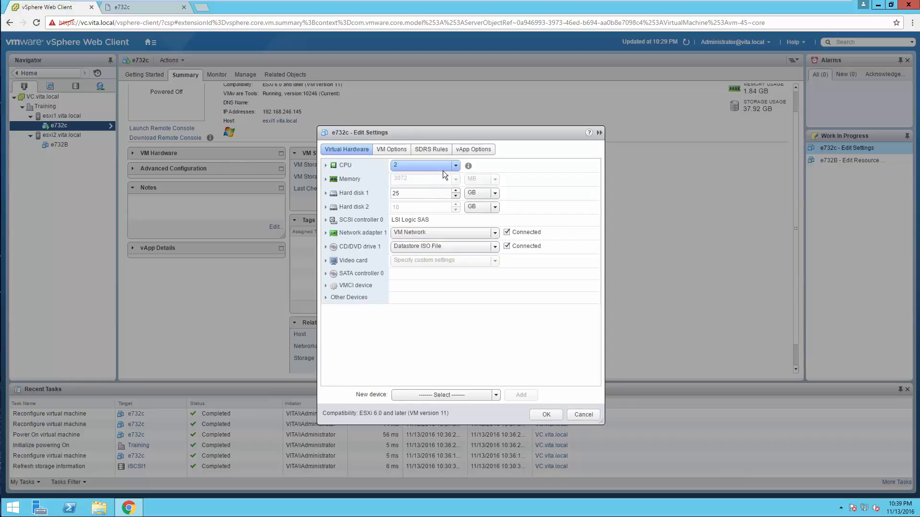
{"action": "left_click", "coordinate": [453, 168]}
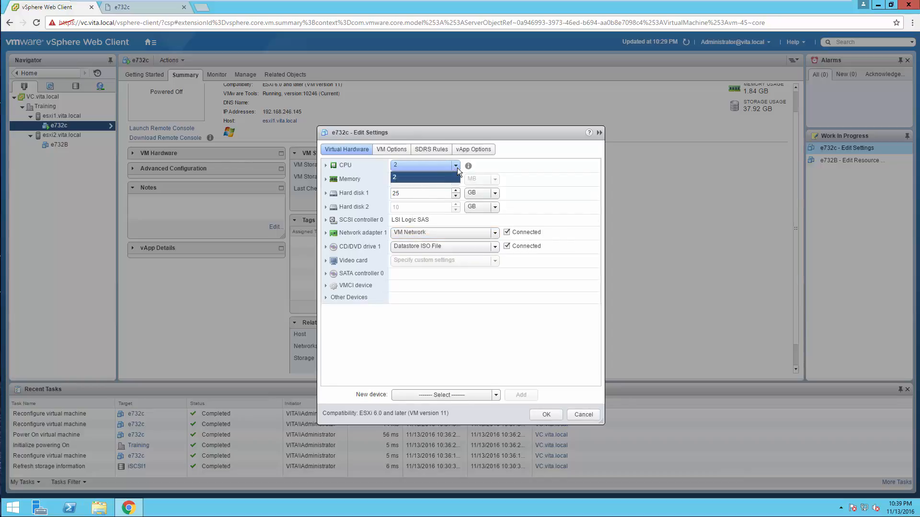
{"action": "left_click", "coordinate": [458, 165]}
{"action": "left_click", "coordinate": [458, 166]}
{"action": "left_click", "coordinate": [458, 165]}
{"action": "left_click", "coordinate": [458, 165]}
{"action": "left_click", "coordinate": [458, 166]}
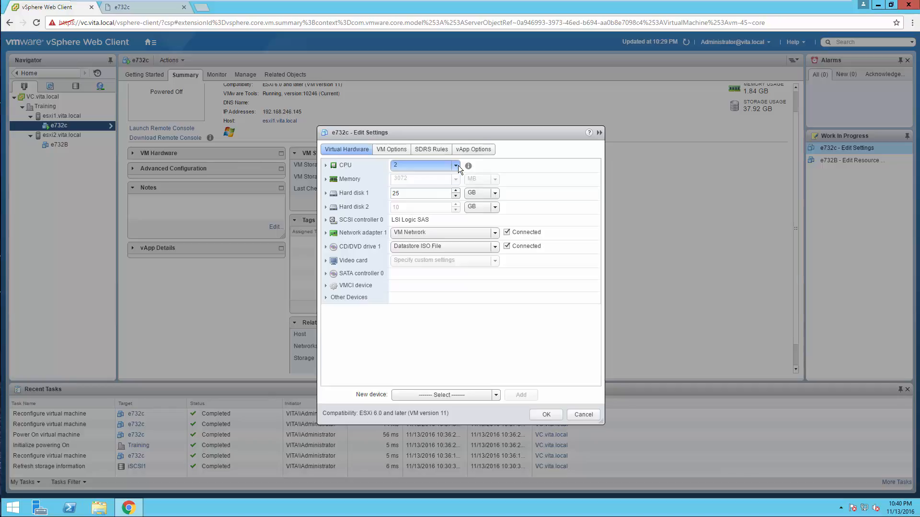
{"action": "left_click", "coordinate": [458, 165]}
{"action": "left_click", "coordinate": [458, 166]}
{"action": "left_click", "coordinate": [455, 165]}
{"action": "left_click", "coordinate": [455, 180]}
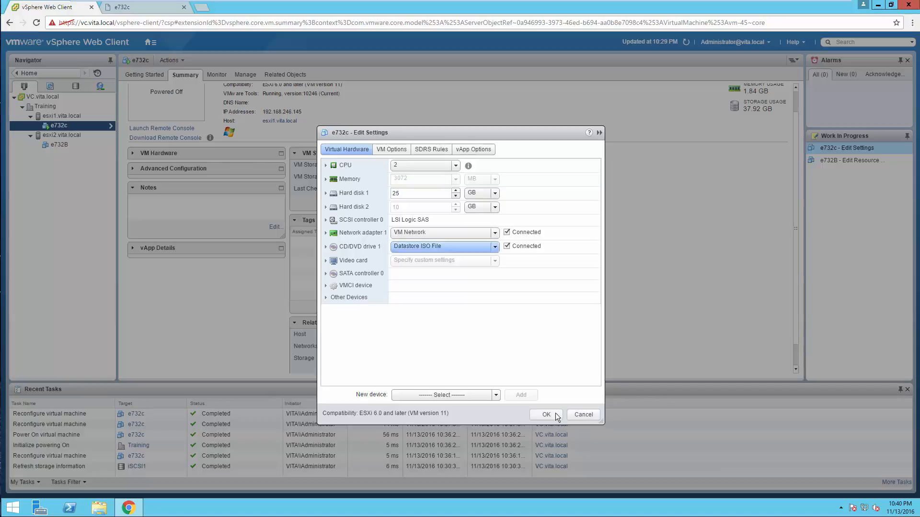
{"action": "left_click", "coordinate": [583, 415]}
Shut down the Windows guest of e732c from its console.
{"action": "left_click", "coordinate": [149, 8]}
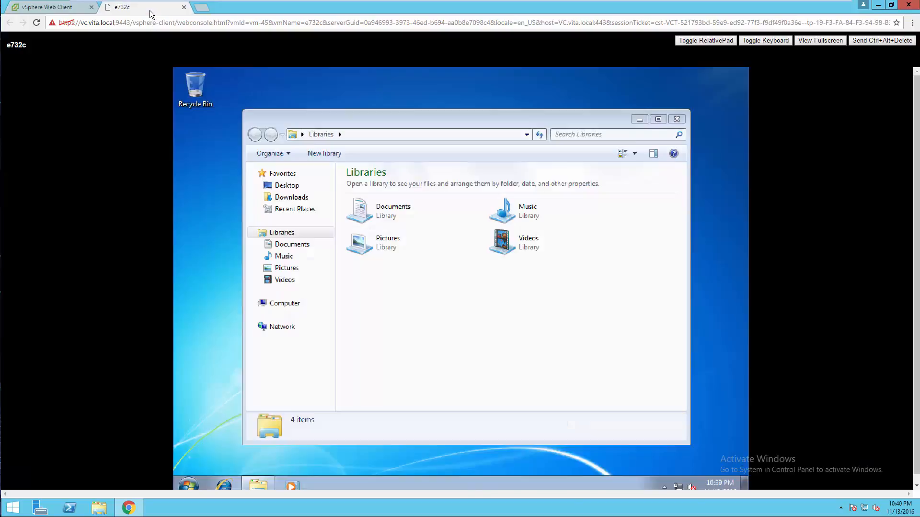
{"action": "left_click", "coordinate": [188, 485]}
{"action": "left_click", "coordinate": [332, 462]}
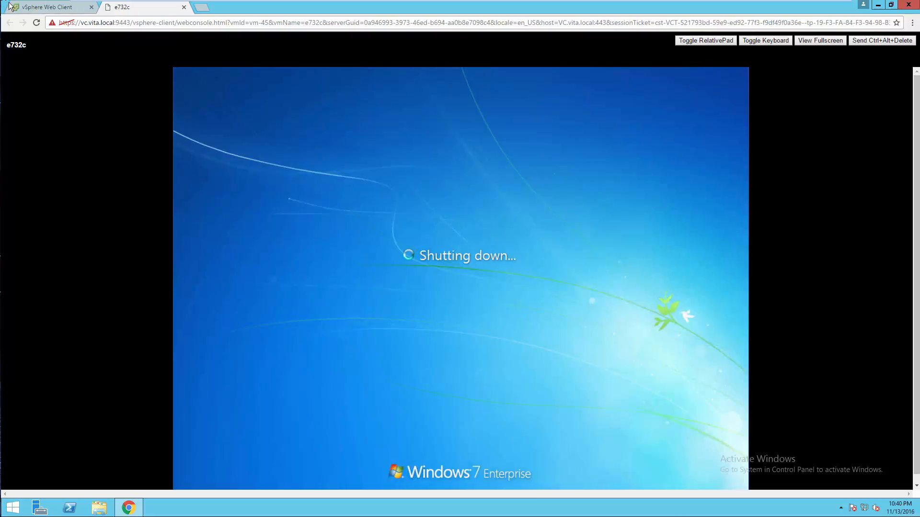
Set the powered-off e732c to 1 CPU and 2 GB of memory in its virtual hardware settings.
{"action": "left_click", "coordinate": [54, 6]}
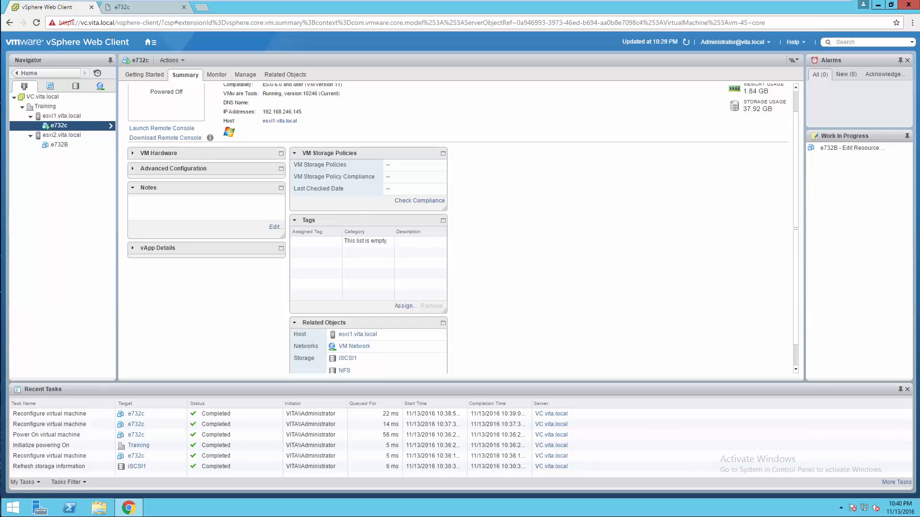
{"action": "right_click", "coordinate": [59, 127]}
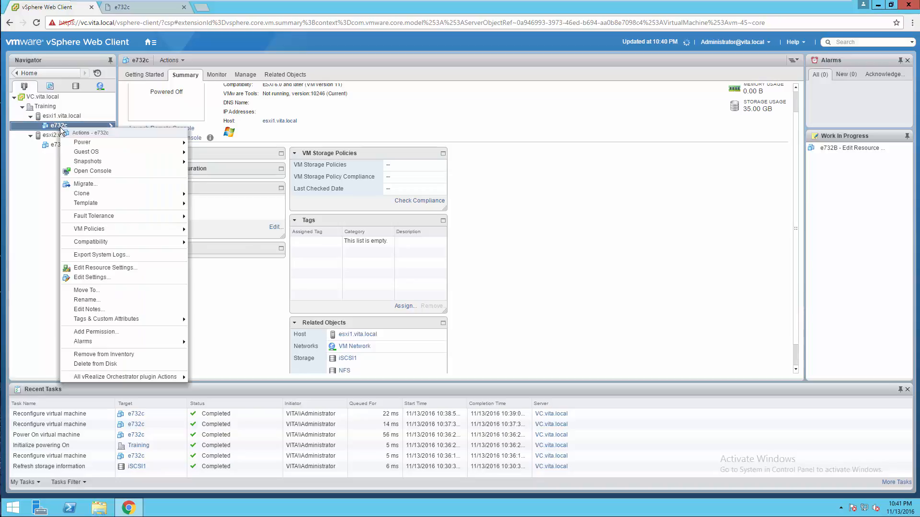
{"action": "left_click", "coordinate": [96, 275]}
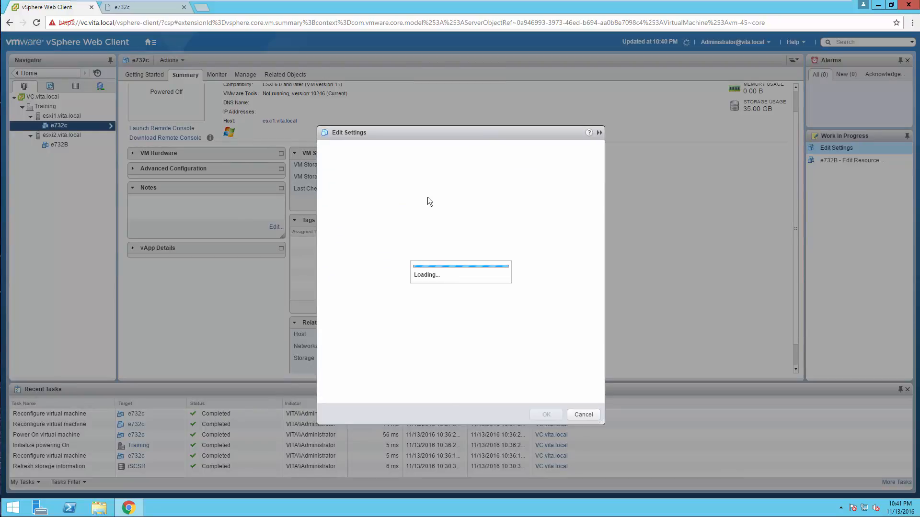
{"action": "left_click", "coordinate": [455, 166]}
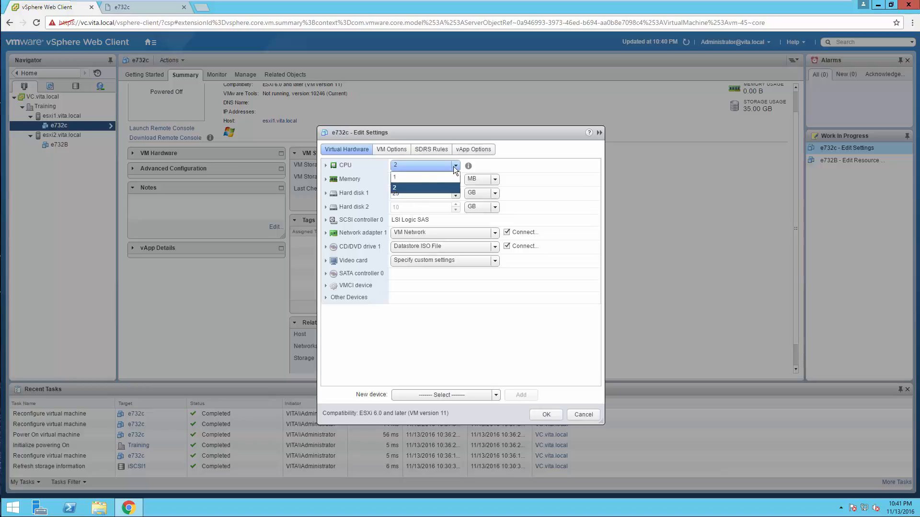
{"action": "left_click", "coordinate": [417, 177]}
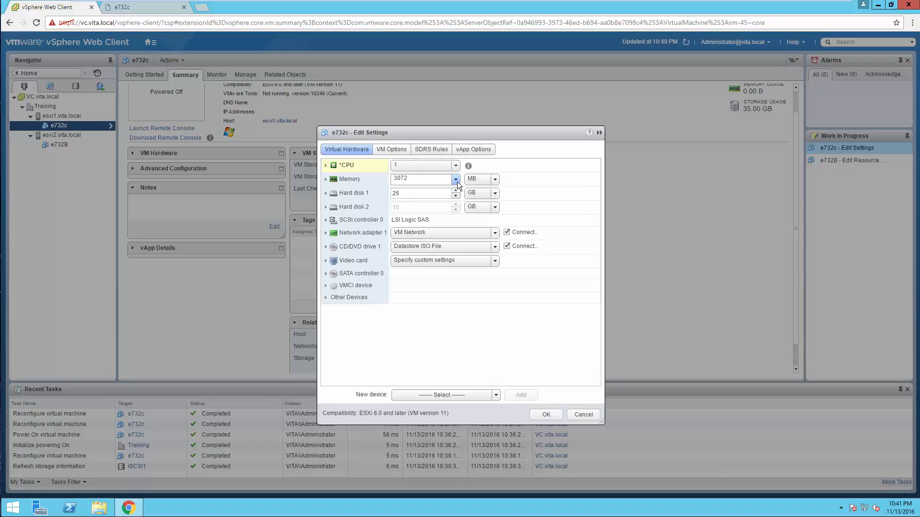
{"action": "left_click", "coordinate": [494, 180]}
{"action": "left_click", "coordinate": [479, 200]}
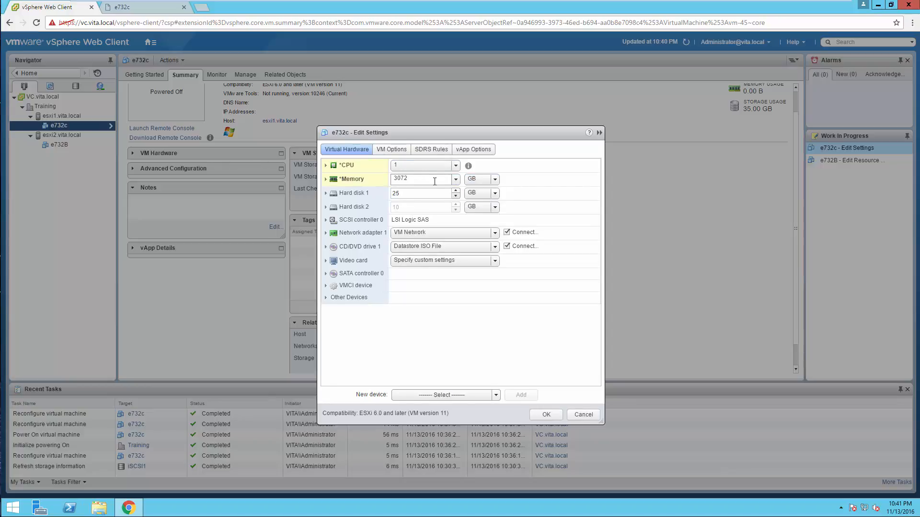
{"action": "type", "text": "2"}
{"action": "left_click", "coordinate": [544, 415]}
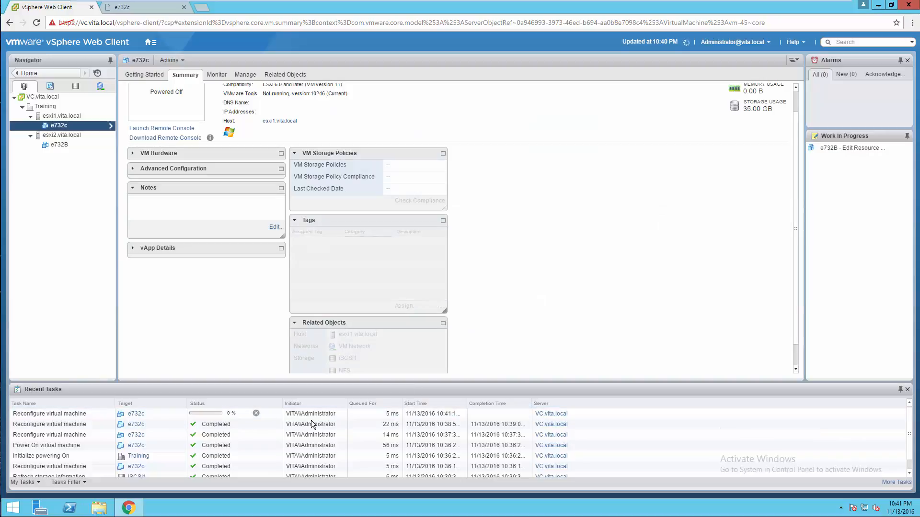